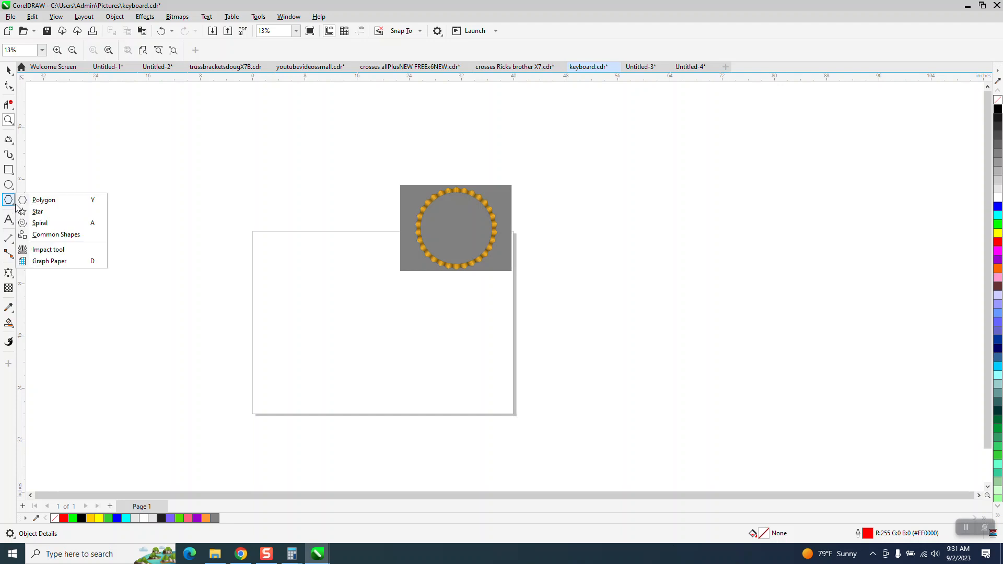
Step: Draw a six-sided polygon, centre it on the page and set its width to 12 in with proportional height
{"action": "left_click", "coordinate": [90, 205]}
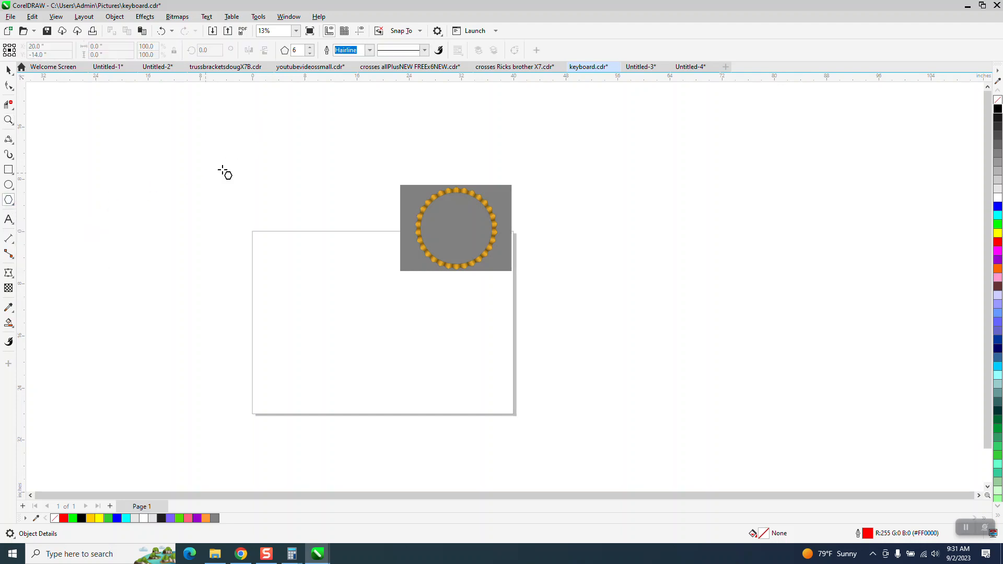
{"action": "mouse_move", "coordinate": [414, 294]}
{"action": "left_mouse_down"}
{"action": "mouse_move", "coordinate": [341, 361]}
{"action": "mouse_move", "coordinate": [323, 393]}
{"action": "left_mouse_up"}
{"action": "key", "text": "p"}
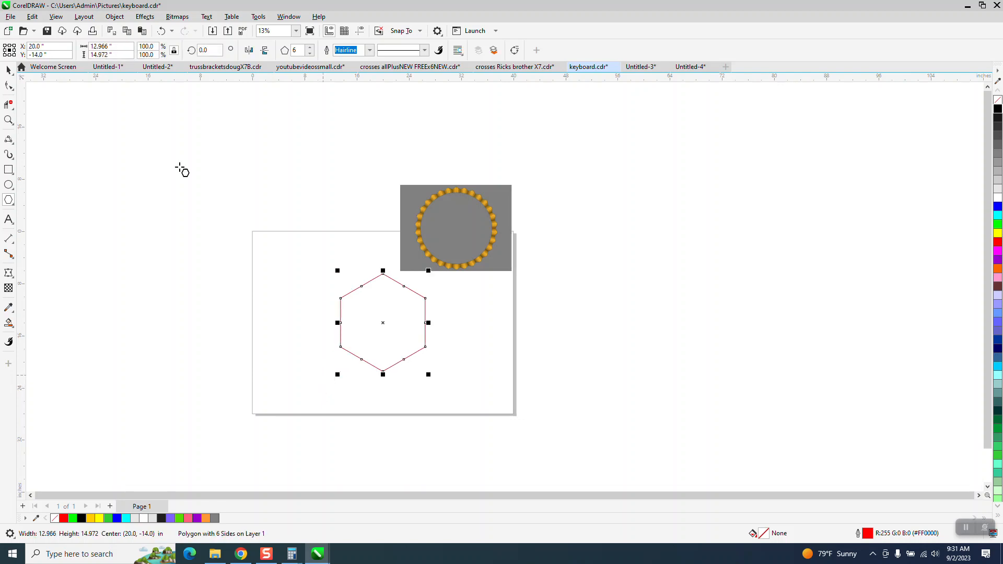
{"action": "triple_click", "coordinate": [107, 46]}
{"action": "type", "text": "12"}
{"action": "key", "text": "Return"}
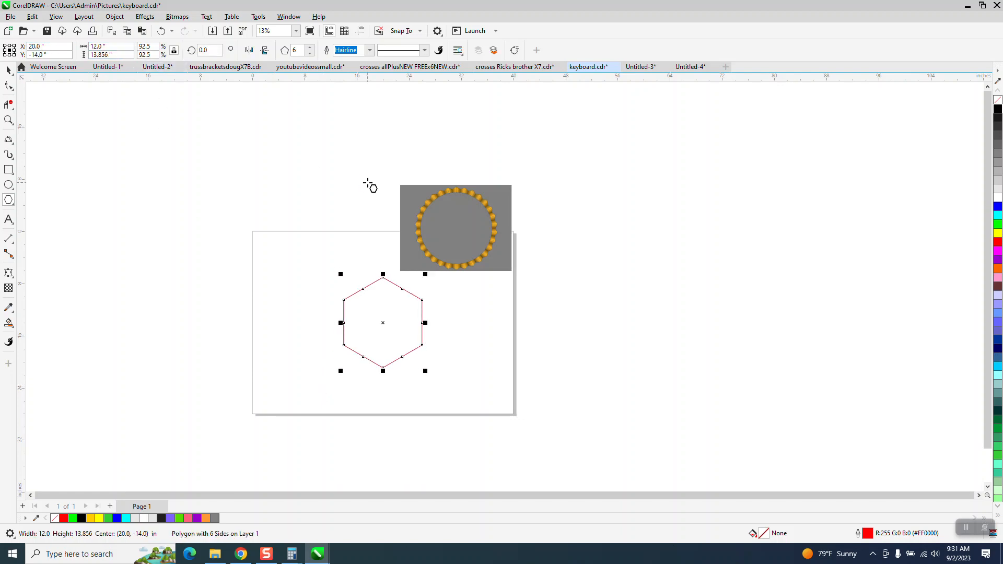
Step: Draw a circle, set its diameter to 12 in and centre it on the page inside the hexagon
{"action": "left_click", "coordinate": [9, 184]}
{"action": "left_click_drag", "start_coordinate": [234, 183], "coordinate": [171, 246]}
{"action": "triple_click", "coordinate": [113, 46]}
{"action": "type", "text": "12"}
{"action": "key", "text": "Return"}
{"action": "key", "text": "p"}
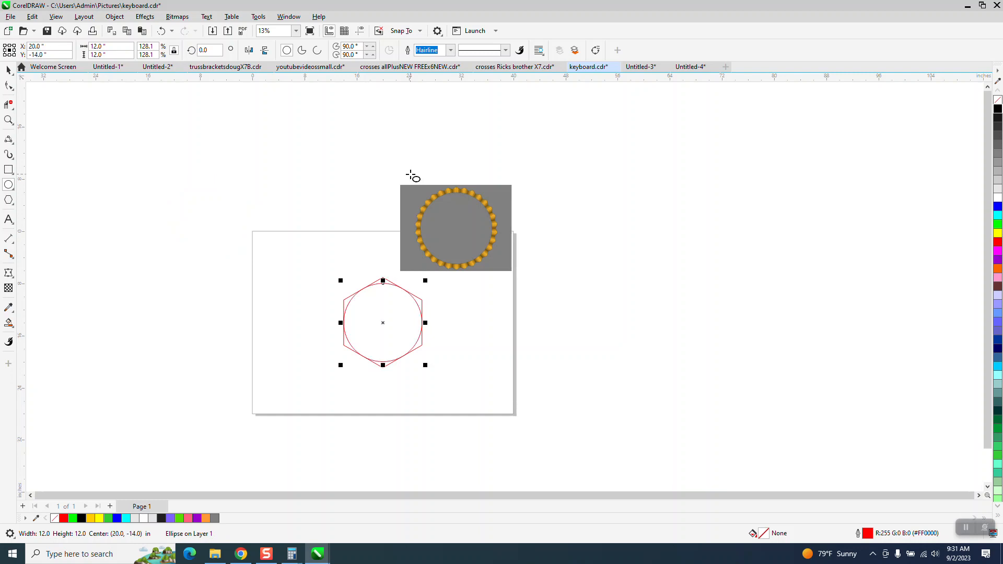
Step: Create four copies of the hexagon around its centre, each rotated 12° further than the previous one
{"action": "left_click", "coordinate": [8, 120]}
{"action": "left_click_drag", "start_coordinate": [337, 264], "coordinate": [499, 400]}
{"action": "left_click", "coordinate": [8, 70]}
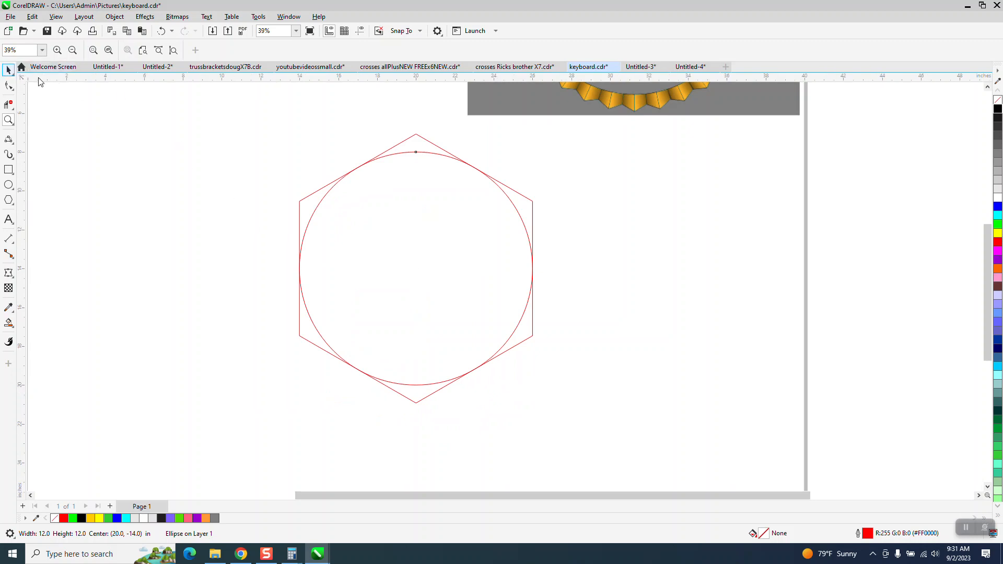
{"action": "left_click", "coordinate": [405, 134]}
{"action": "left_click", "coordinate": [421, 137]}
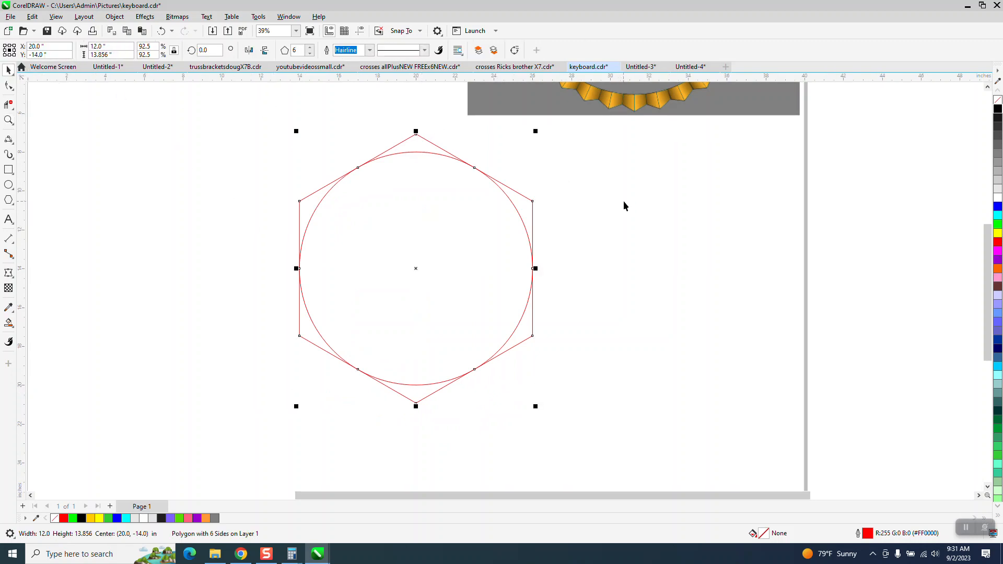
{"action": "left_click_drag", "start_coordinate": [208, 50], "coordinate": [189, 53]}
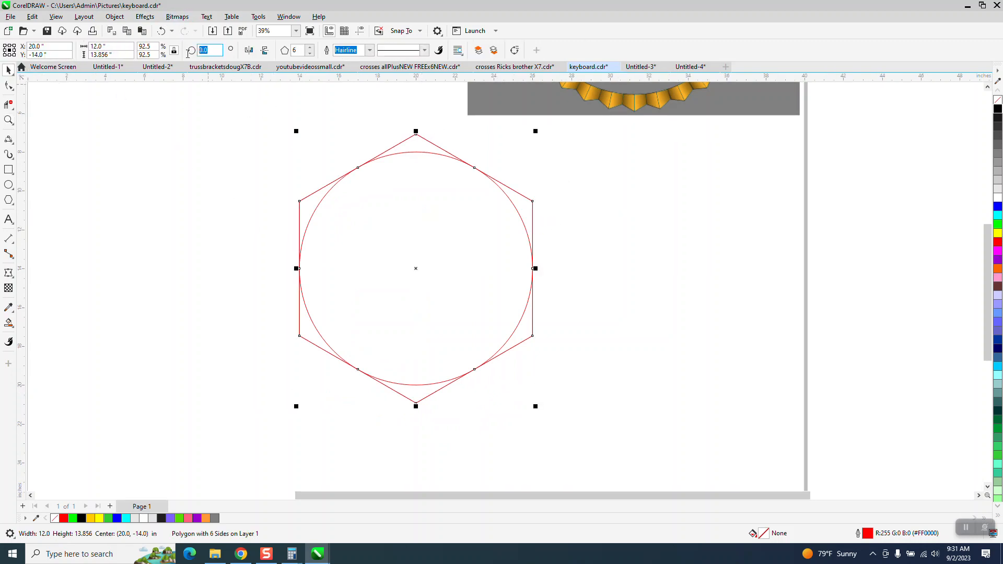
{"action": "type", "text": "12"}
{"action": "key", "text": "Return"}
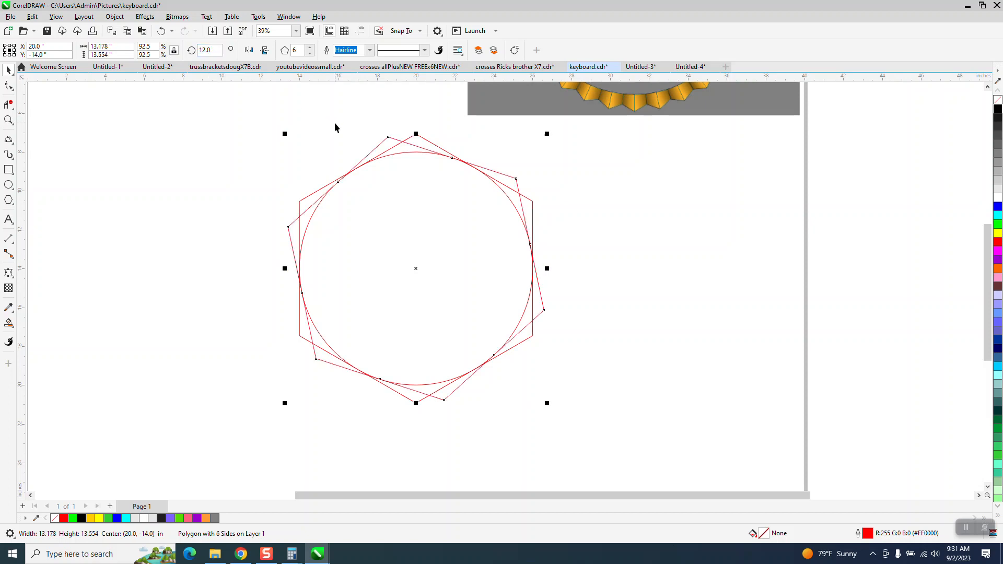
{"action": "key", "text": "ctrl+r"}
{"action": "key", "text": "ctrl+r"}
{"action": "key", "text": "ctrl+r"}
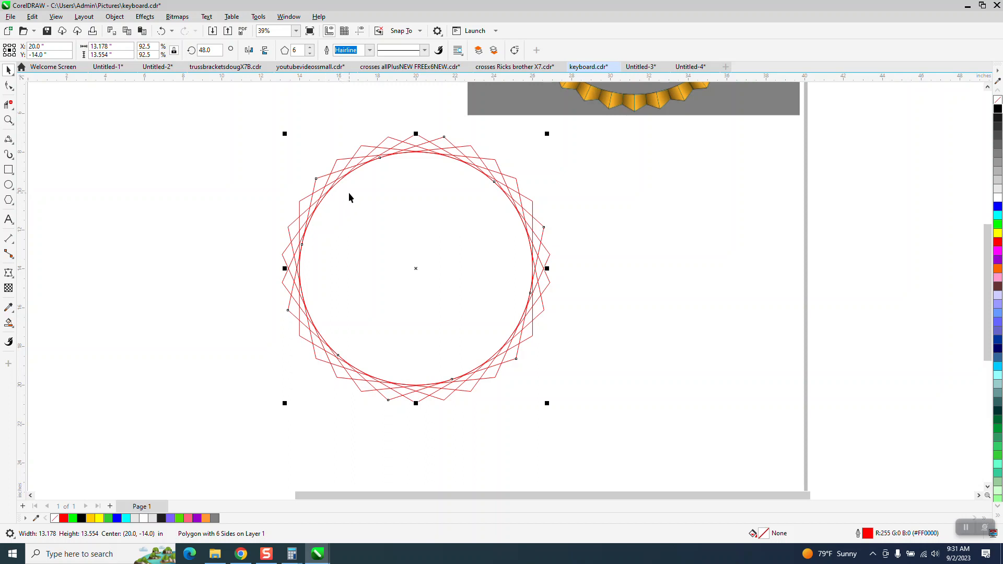
Step: Select all the rotated hexagons together with the circle and weld them into one scalloped outline
{"action": "scroll", "coordinate": [356, 199], "scroll_direction": "down", "scroll_amount": 2}
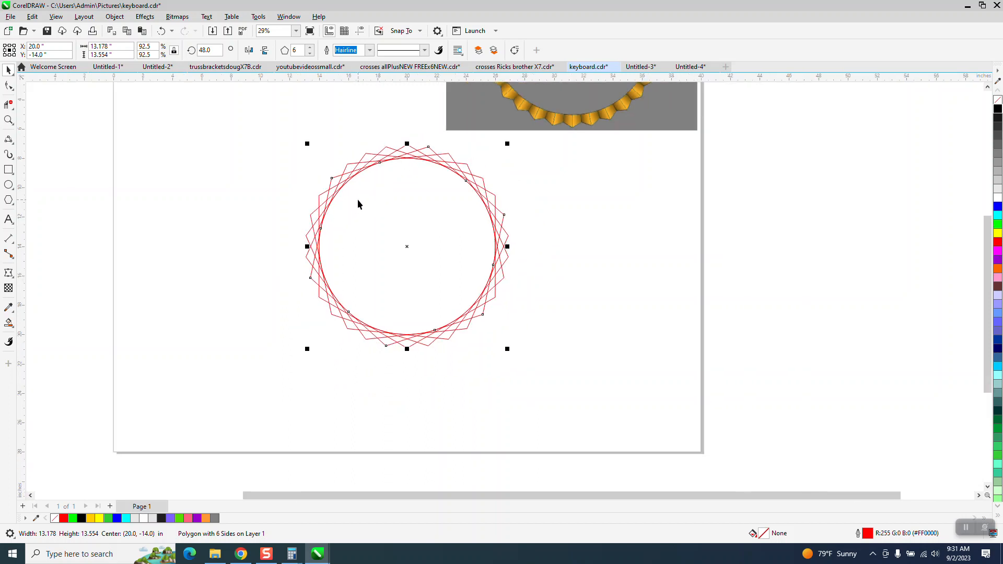
{"action": "left_click_drag", "start_coordinate": [290, 141], "coordinate": [440, 271]}
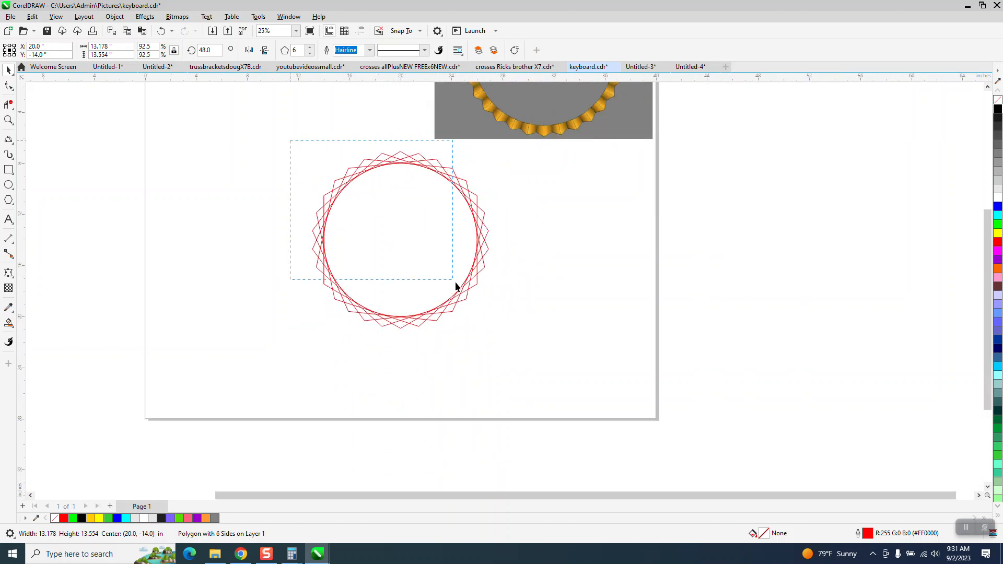
{"action": "left_click_drag", "start_coordinate": [545, 350], "coordinate": [549, 353]}
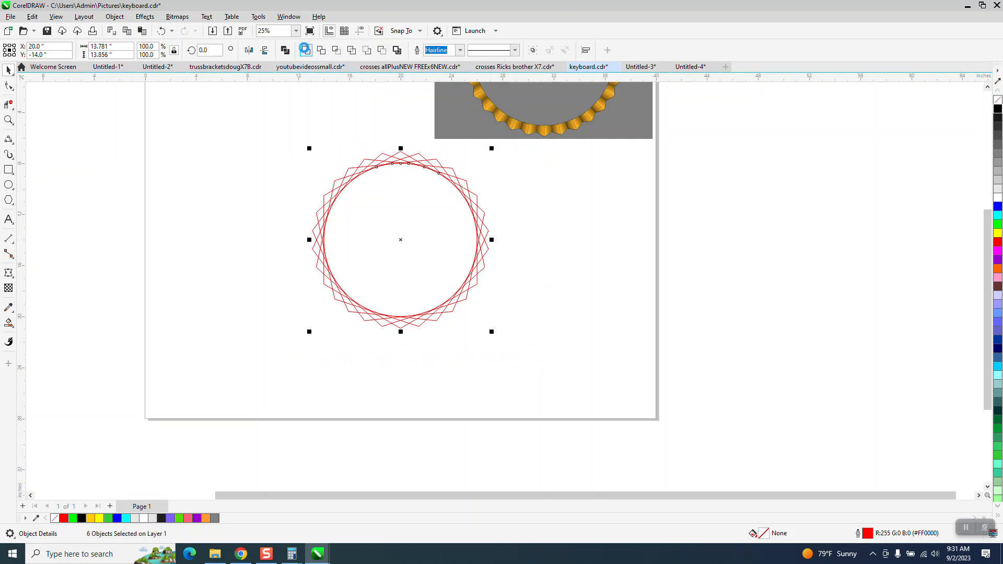
{"action": "left_click", "coordinate": [306, 50]}
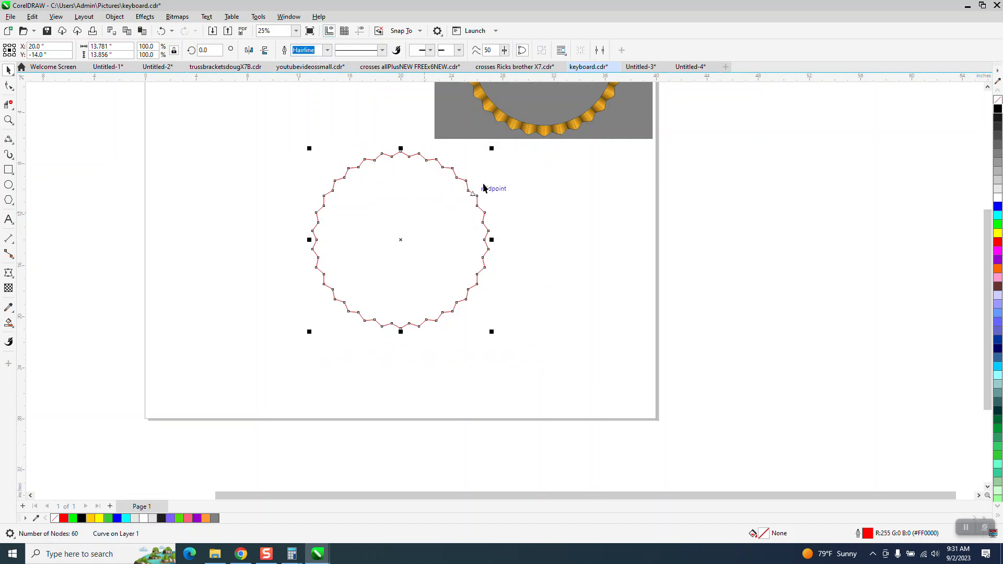
Step: Draw a new circle, set its diameter to 12 in and centre it on the page inside the scalloped outline
{"action": "left_click", "coordinate": [8, 121]}
{"action": "left_click_drag", "start_coordinate": [271, 122], "coordinate": [656, 340]}
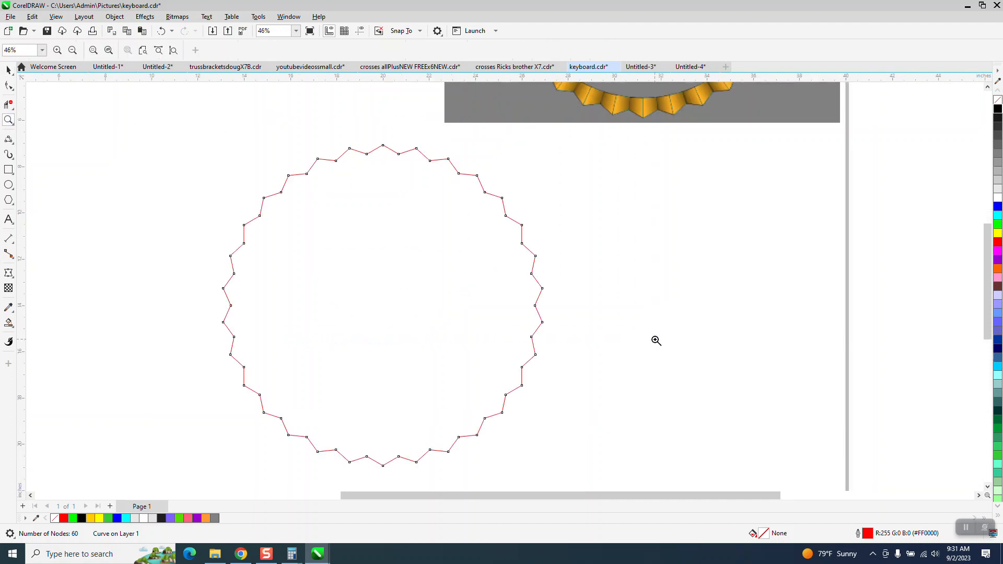
{"action": "left_click", "coordinate": [9, 184]}
{"action": "left_click_drag", "start_coordinate": [433, 208], "coordinate": [252, 462]}
{"action": "left_click_drag", "start_coordinate": [115, 47], "coordinate": [45, 57]}
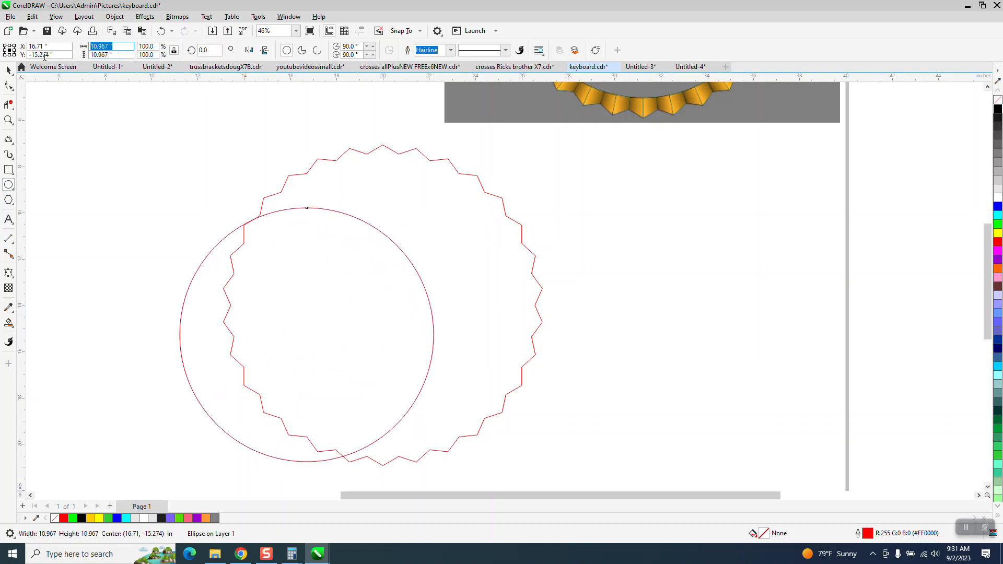
{"action": "type", "text": "12"}
{"action": "key", "text": "Return"}
{"action": "key", "text": "p"}
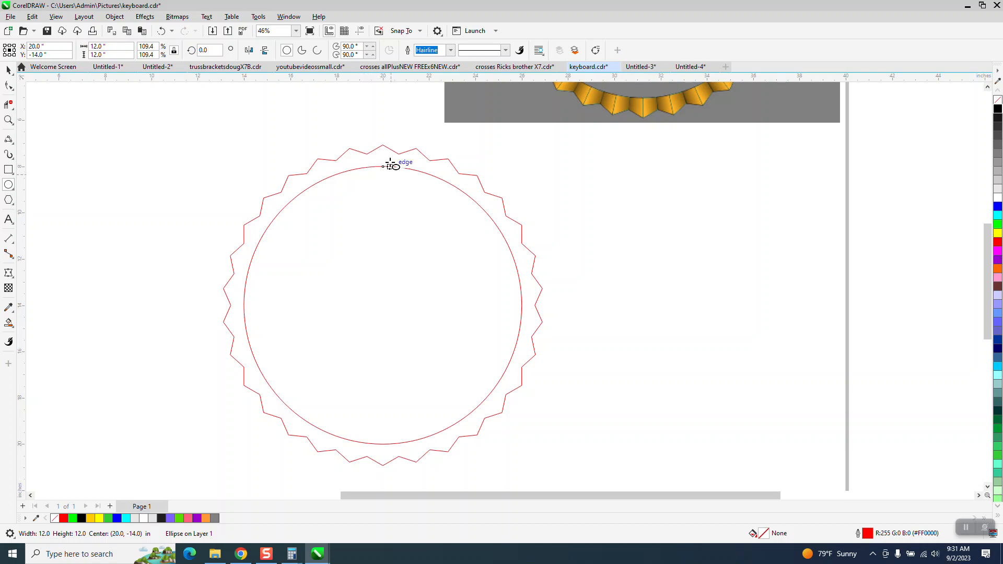
Step: Draw a vertical straight line about 17.1 in long and centre it on the page through the scalloped outline
{"action": "scroll", "coordinate": [330, 193], "scroll_direction": "down", "scroll_amount": 1}
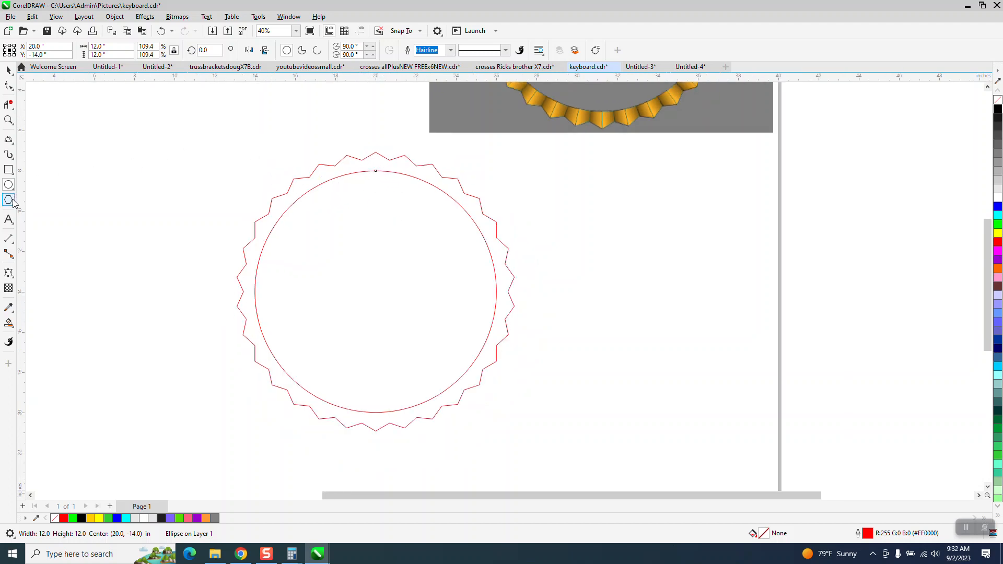
{"action": "left_click", "coordinate": [14, 145]}
{"action": "left_click", "coordinate": [54, 152]}
{"action": "left_click_drag", "start_coordinate": [196, 111], "coordinate": [196, 456]}
{"action": "key", "text": "p"}
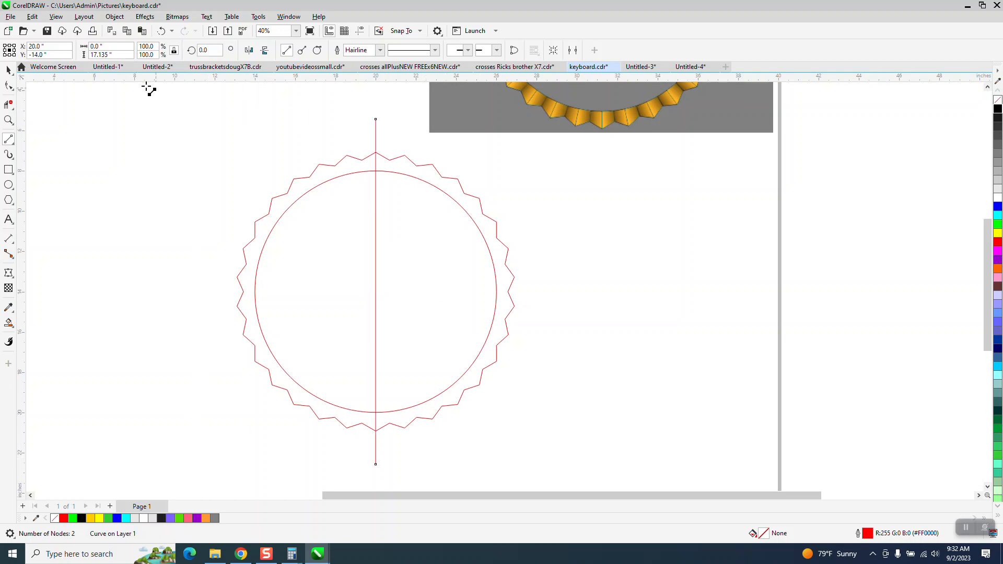
Step: Create copies of the vertical line rotated 6° and 12° about its centre
{"action": "left_click", "coordinate": [9, 72]}
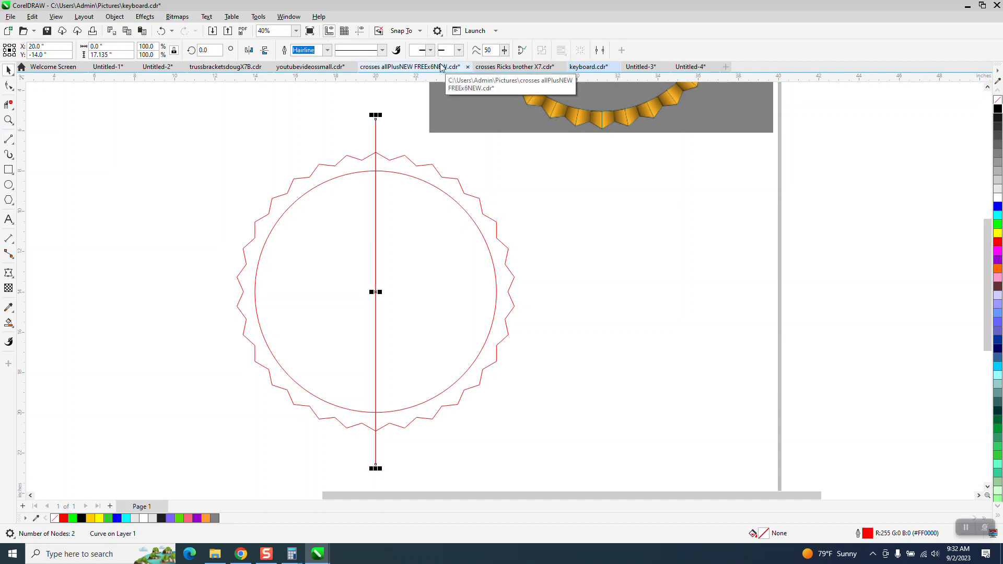
{"action": "double_click", "coordinate": [206, 51]}
{"action": "type", "text": "2"}
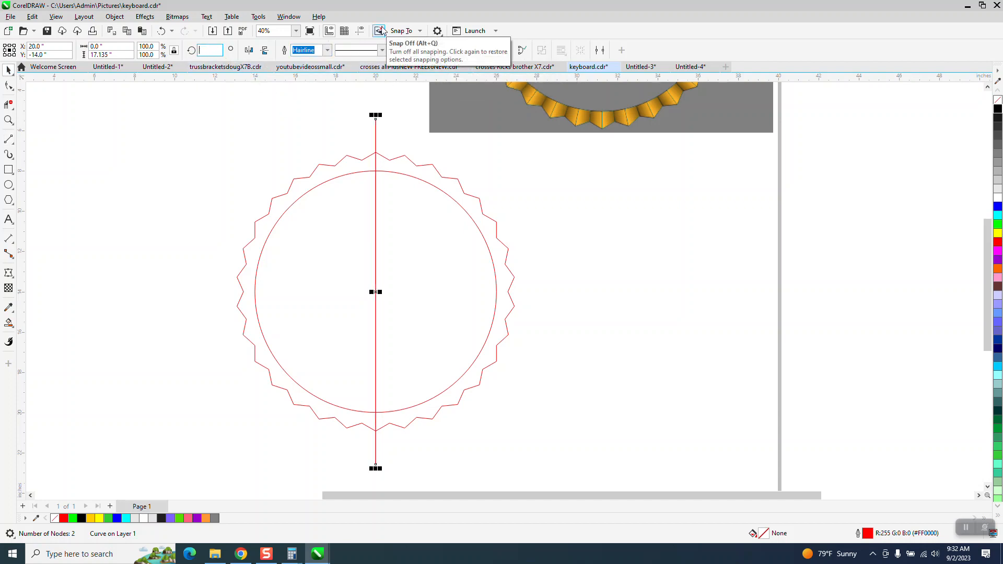
{"action": "key", "text": "Return"}
{"action": "key", "text": "ctrl+d"}
{"action": "left_click", "coordinate": [380, 30]}
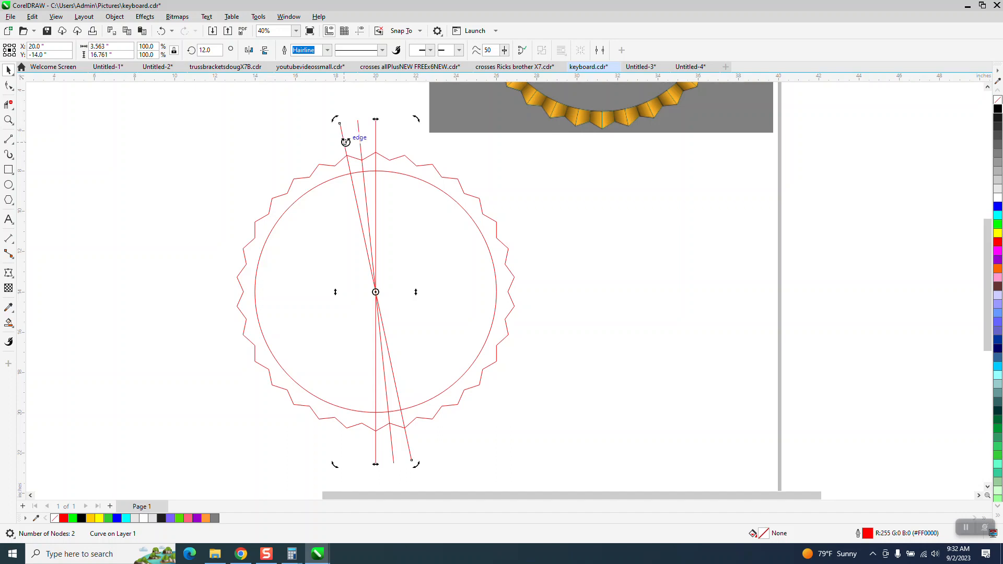
Step: Delete the 12° line and create a copy of the 6° line rotated to -6° on the other side of the vertical
{"action": "key", "text": "Delete"}
{"action": "left_click", "coordinate": [361, 151]}
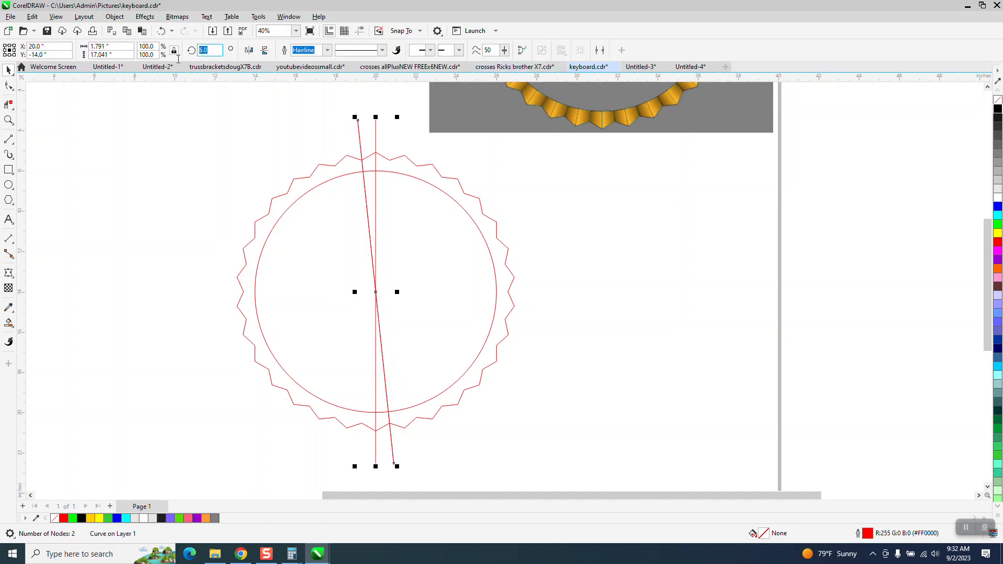
{"action": "type", "text": "-6"}
{"action": "key", "text": "Return"}
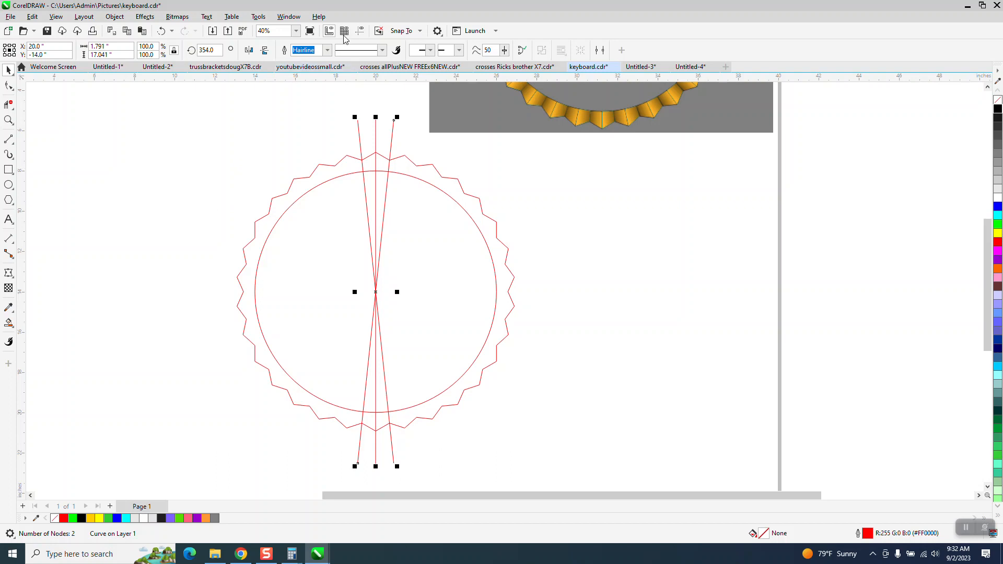
Step: Show the horizontal and vertical guidelines that cross at the centre of the page
{"action": "left_click", "coordinate": [362, 32]}
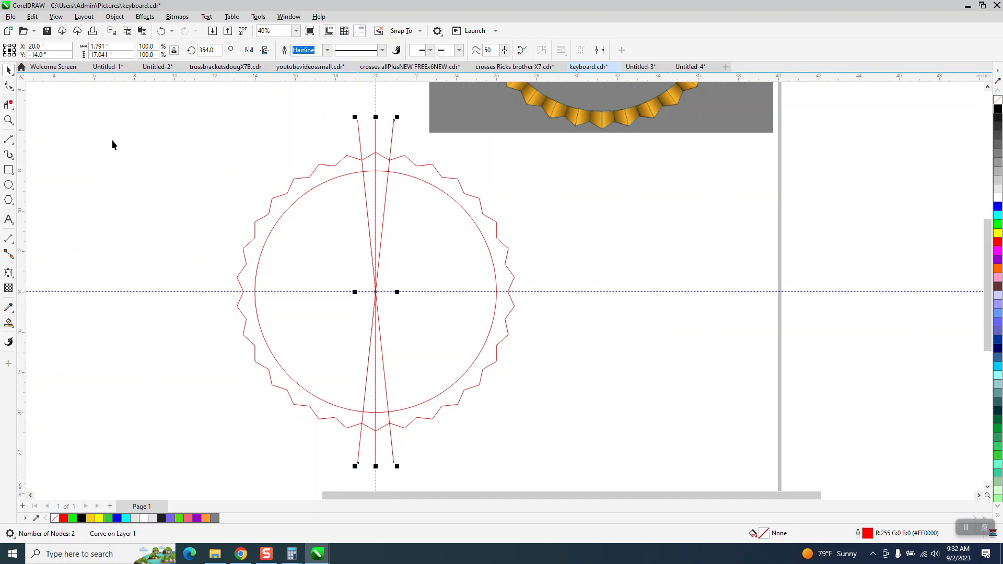
{"action": "left_click_drag", "start_coordinate": [88, 163], "coordinate": [87, 161]}
{"action": "key", "text": "Delete"}
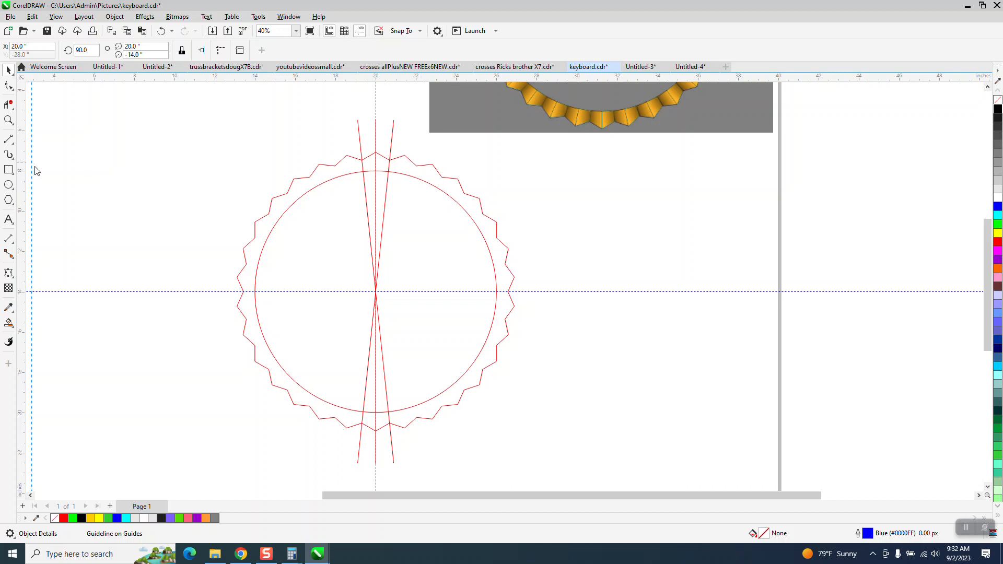
{"action": "key", "text": "Delete"}
{"action": "scroll", "coordinate": [136, 188], "scroll_direction": "down", "scroll_amount": 3}
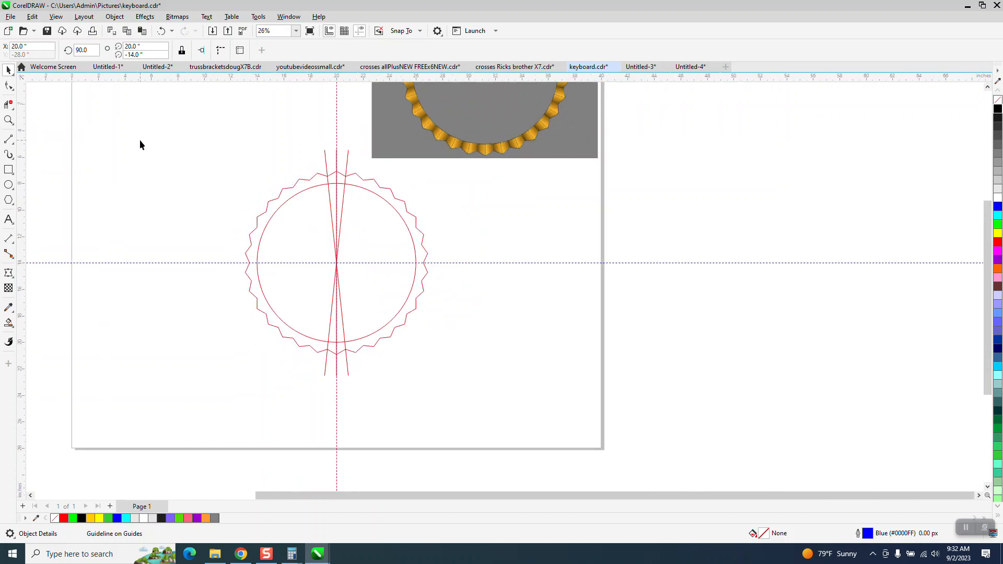
Step: Smart-fill both halves of the top tooth with orange and no outline, shifting each piece 6 in to the right
{"action": "left_click", "coordinate": [9, 120]}
{"action": "left_click_drag", "start_coordinate": [287, 142], "coordinate": [409, 212]}
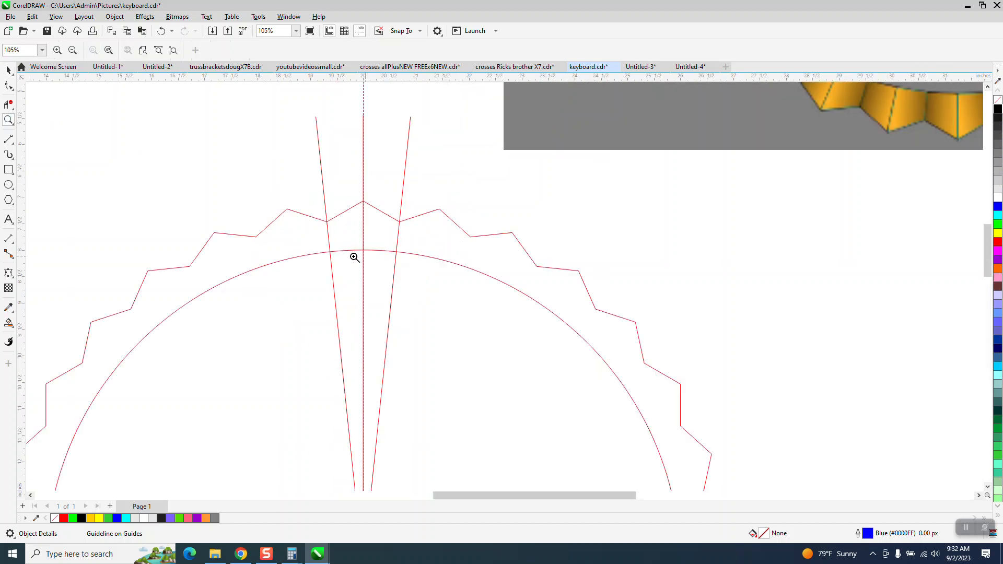
{"action": "left_click", "coordinate": [9, 322]}
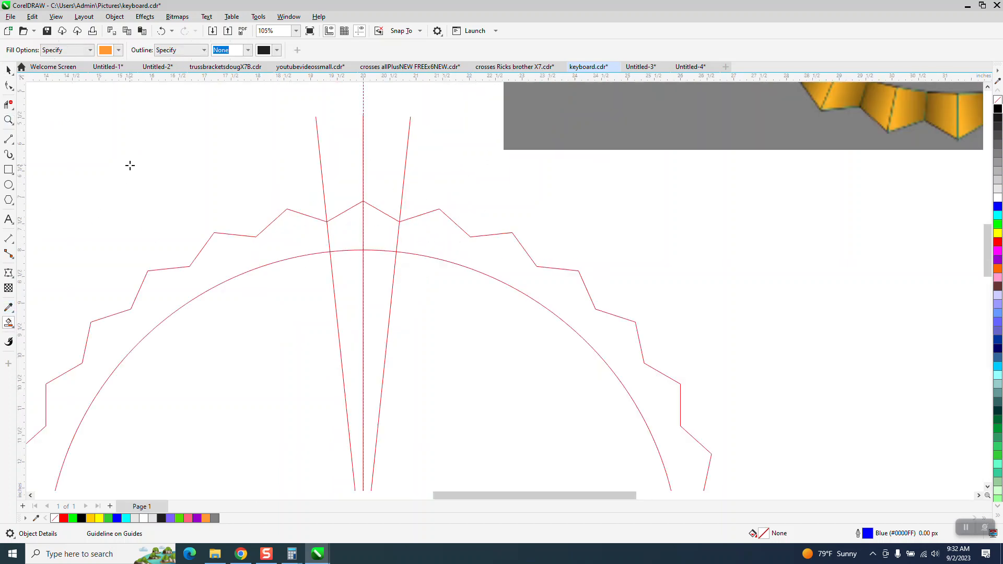
{"action": "left_click", "coordinate": [119, 50]}
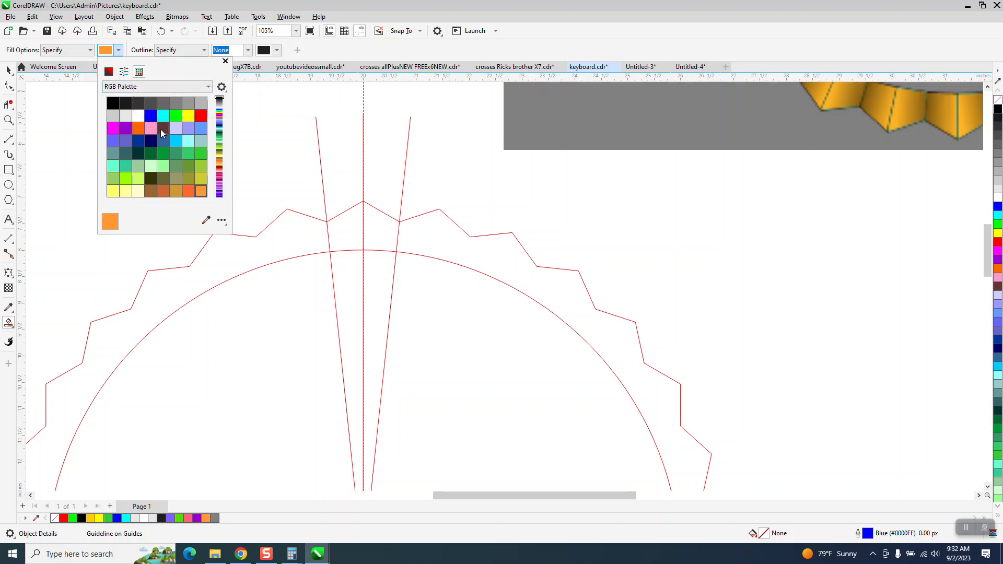
{"action": "left_click", "coordinate": [343, 226]}
{"action": "left_click", "coordinate": [344, 227]}
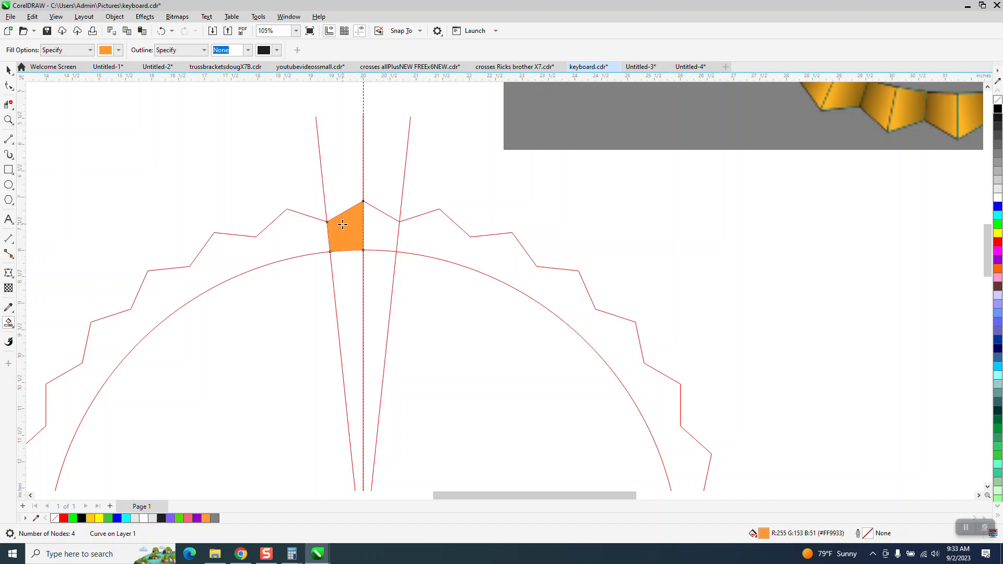
{"action": "key", "text": "Right"}
{"action": "left_click", "coordinate": [372, 225]}
{"action": "key", "text": "Right"}
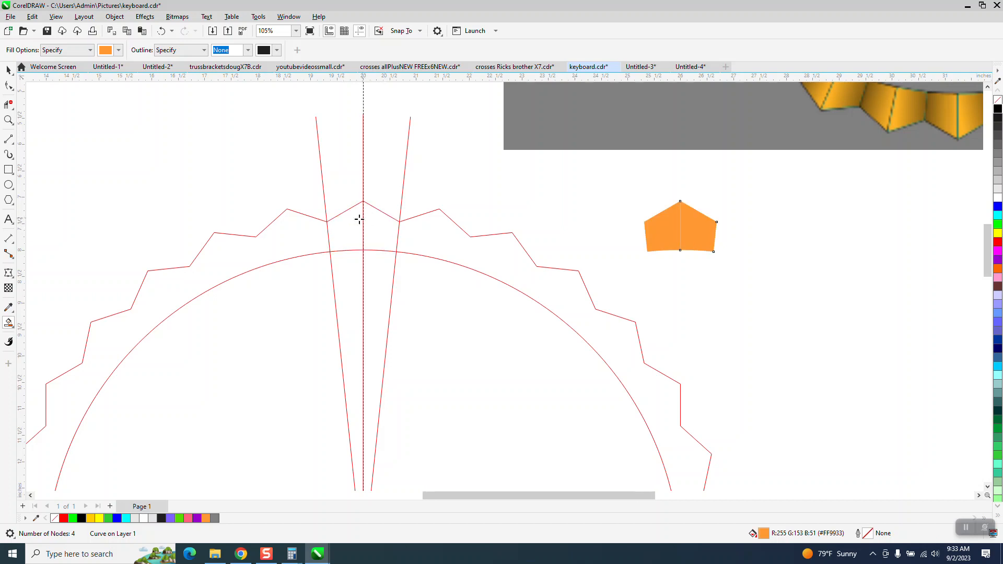
Step: Select both orange tooth pieces and move them another 6 in to the right
{"action": "scroll", "coordinate": [350, 209], "scroll_direction": "down", "scroll_amount": 4}
{"action": "left_click", "coordinate": [8, 69]}
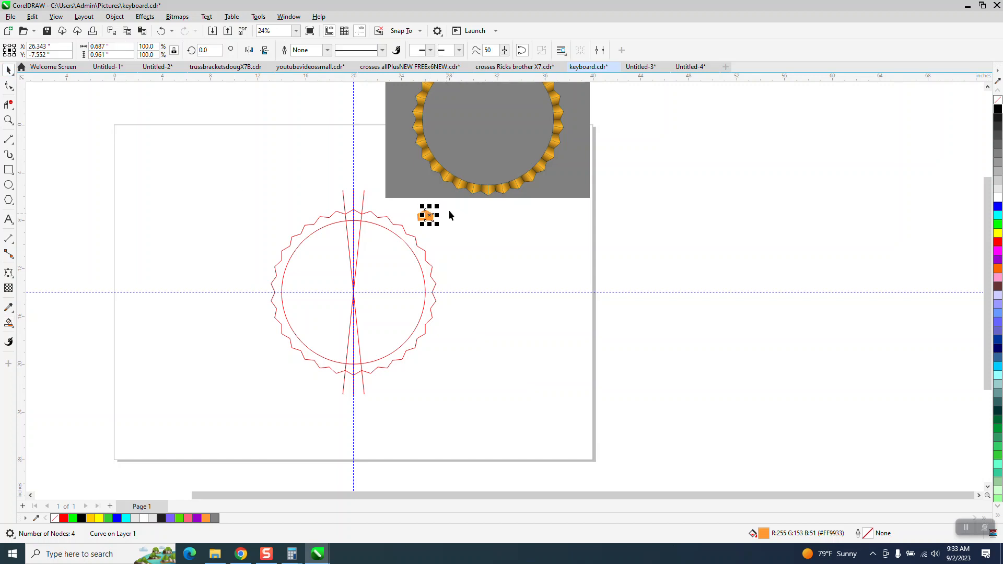
{"action": "left_click_drag", "start_coordinate": [387, 236], "coordinate": [380, 233]}
{"action": "key", "text": "Right"}
Step: Move the scalloped outline with its circle, and the three crossing lines, to the right so both groups are centred at X 38 in
{"action": "left_click_drag", "start_coordinate": [237, 182], "coordinate": [264, 238]}
{"action": "left_click_drag", "start_coordinate": [437, 376], "coordinate": [454, 395]}
{"action": "key", "text": "Right"}
{"action": "key", "text": "Right"}
{"action": "key", "text": "Right"}
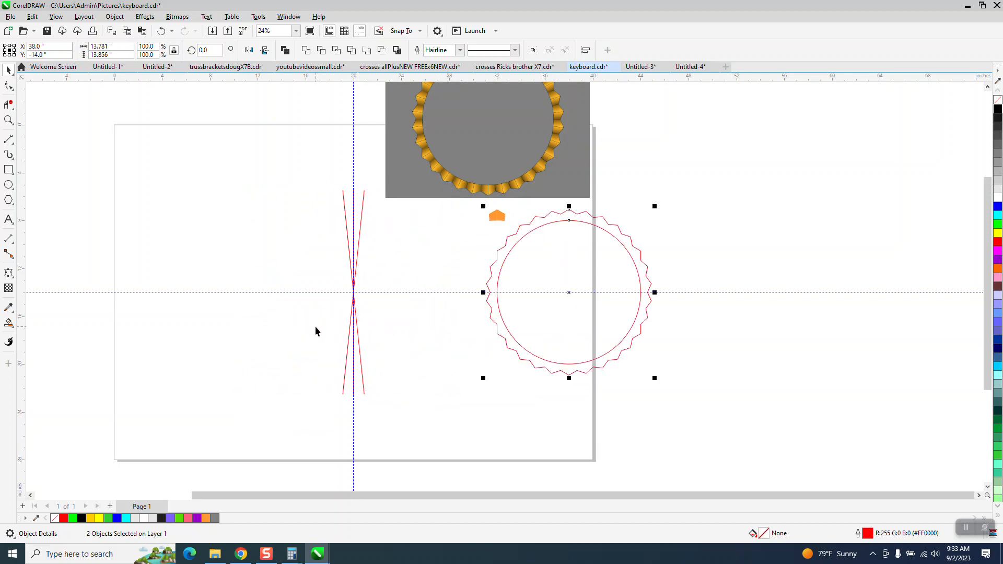
{"action": "left_click_drag", "start_coordinate": [319, 339], "coordinate": [374, 349]}
{"action": "key", "text": "Right"}
{"action": "key", "text": "Right"}
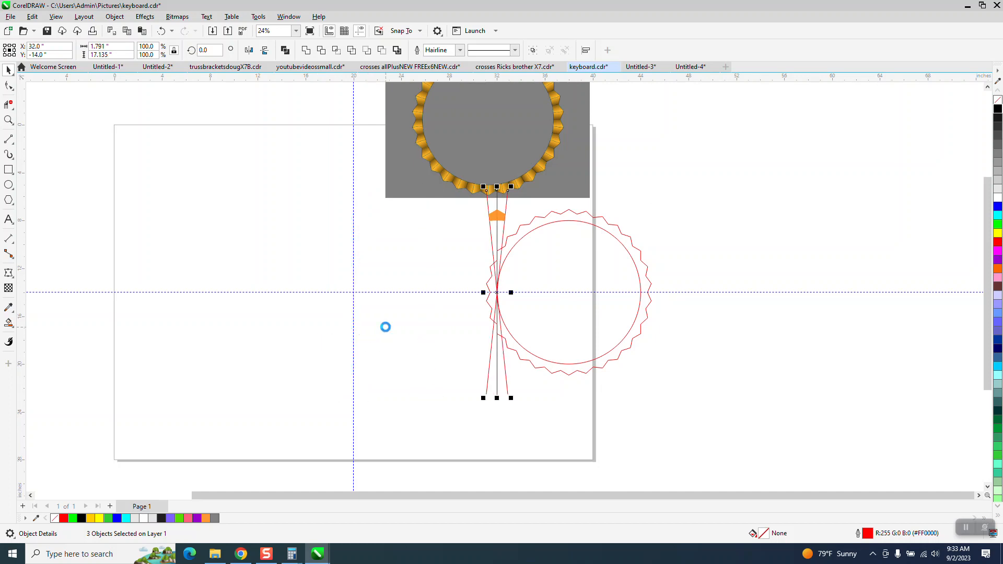
{"action": "key", "text": "Right"}
Step: Select the two orange tooth pieces and move them back to X 20 in on the vertical guideline
{"action": "left_click_drag", "start_coordinate": [514, 209], "coordinate": [452, 233]}
{"action": "scroll", "coordinate": [452, 233], "scroll_direction": "down", "scroll_amount": 1}
{"action": "key", "text": "Left"}
{"action": "key", "text": "Left"}
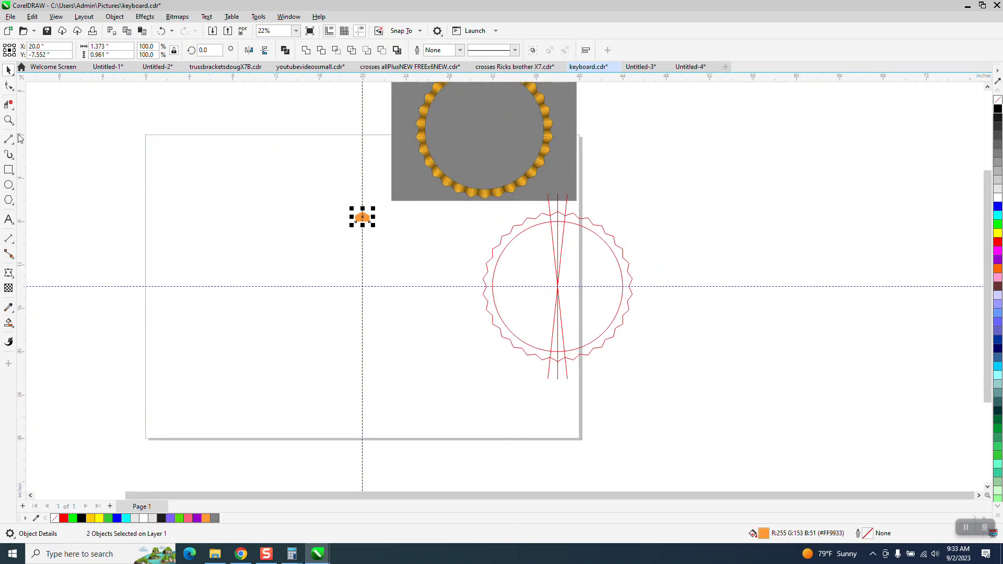
Step: Apply a horizontal linear fountain fill to the left half of the tooth, from orange at the outer edge to black past the centre seam
{"action": "left_click", "coordinate": [8, 120]}
{"action": "left_click_drag", "start_coordinate": [345, 204], "coordinate": [431, 269]}
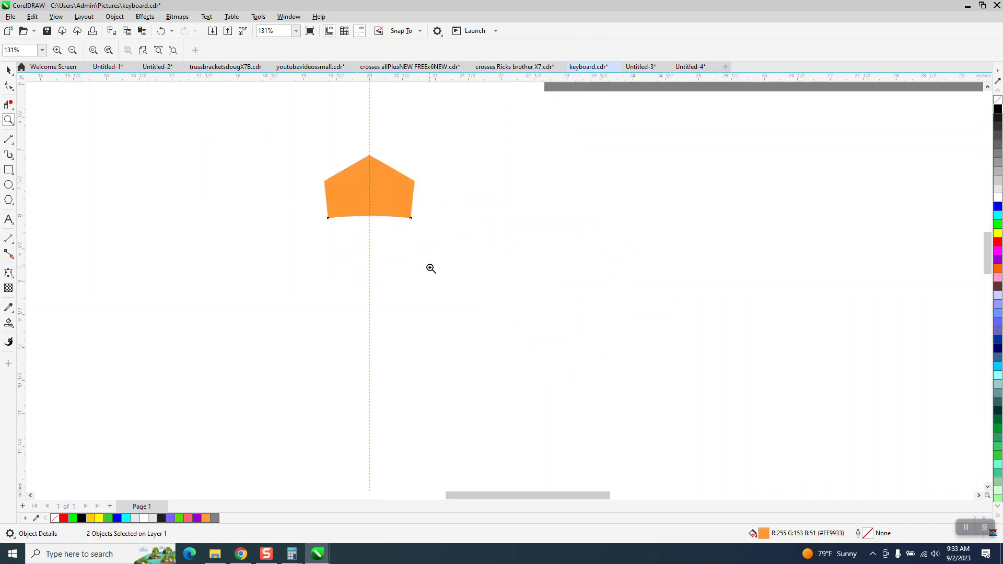
{"action": "left_click", "coordinate": [9, 70]}
{"action": "left_click", "coordinate": [314, 196]}
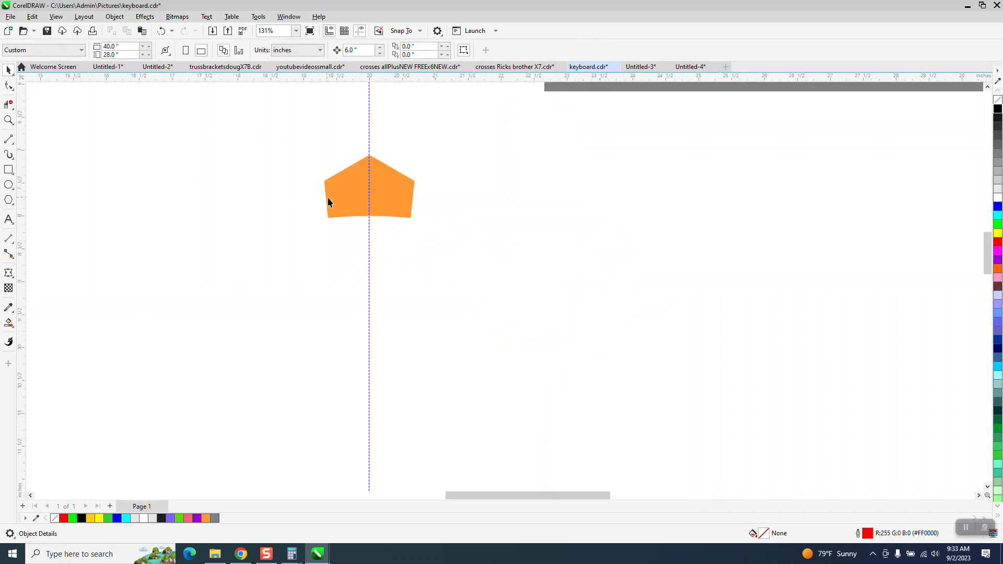
{"action": "left_click", "coordinate": [340, 210]}
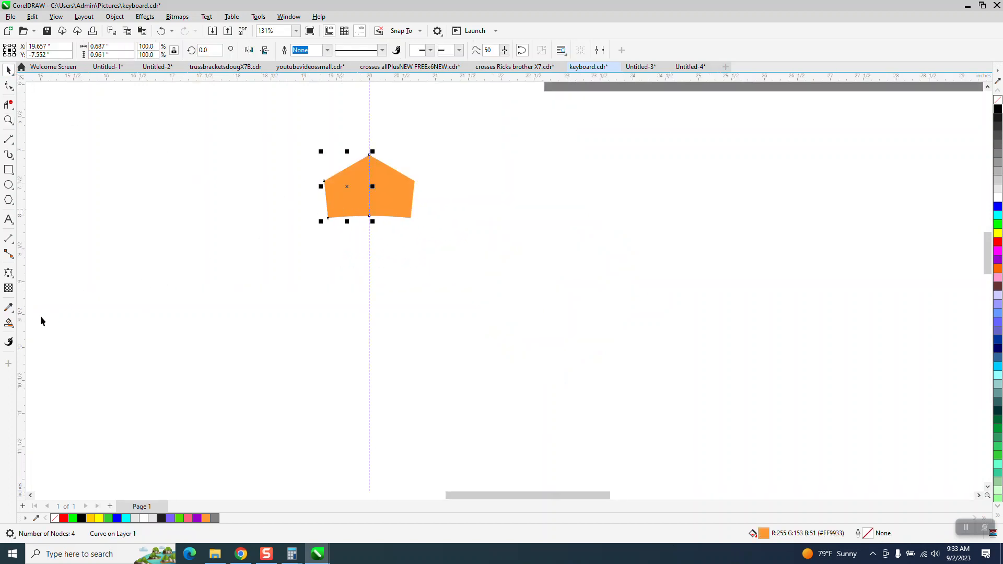
{"action": "left_click", "coordinate": [10, 325]}
{"action": "left_click", "coordinate": [40, 323]}
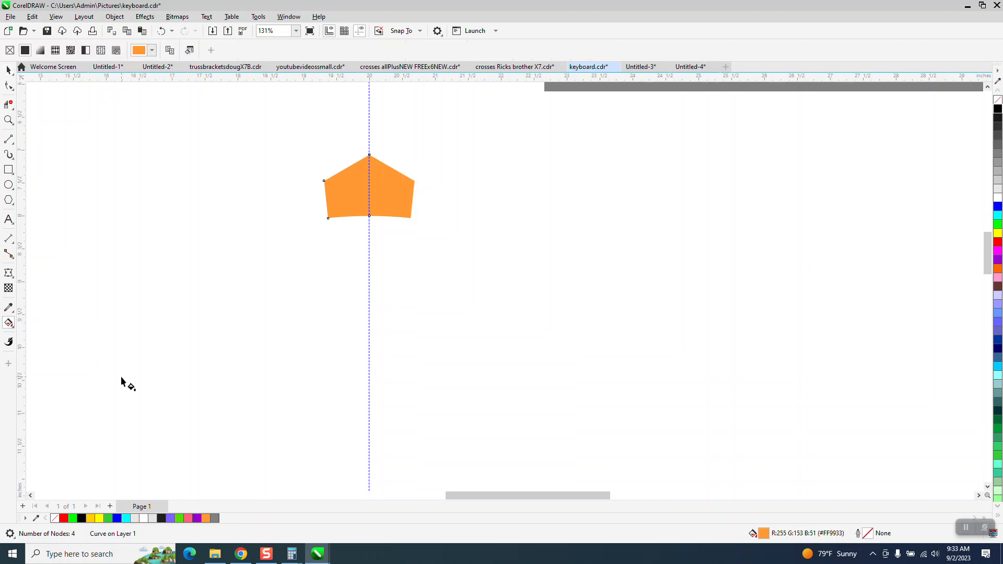
{"action": "scroll", "coordinate": [182, 431], "scroll_direction": "down", "scroll_amount": 2}
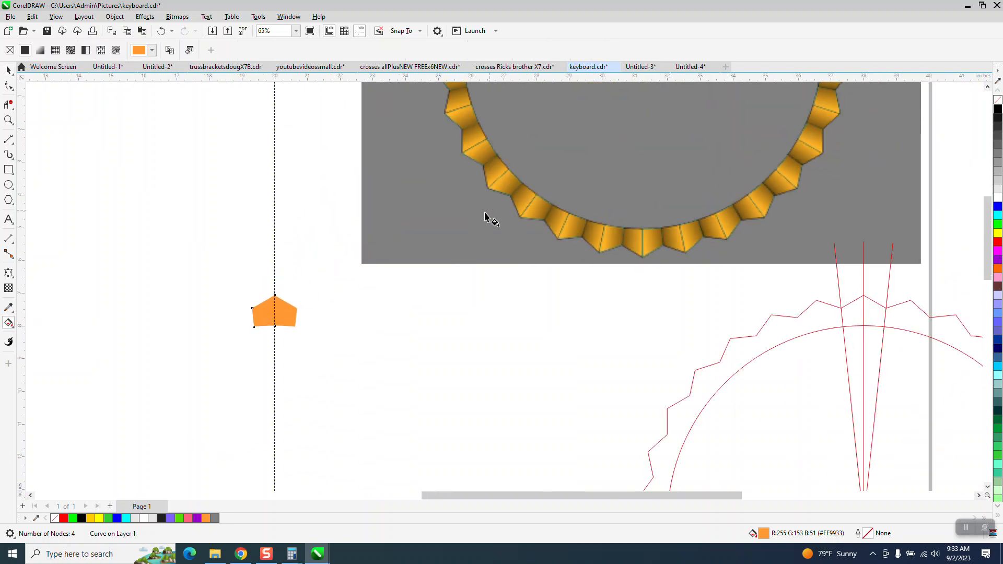
{"action": "left_click", "coordinate": [8, 120]}
{"action": "left_click_drag", "start_coordinate": [233, 277], "coordinate": [425, 374]}
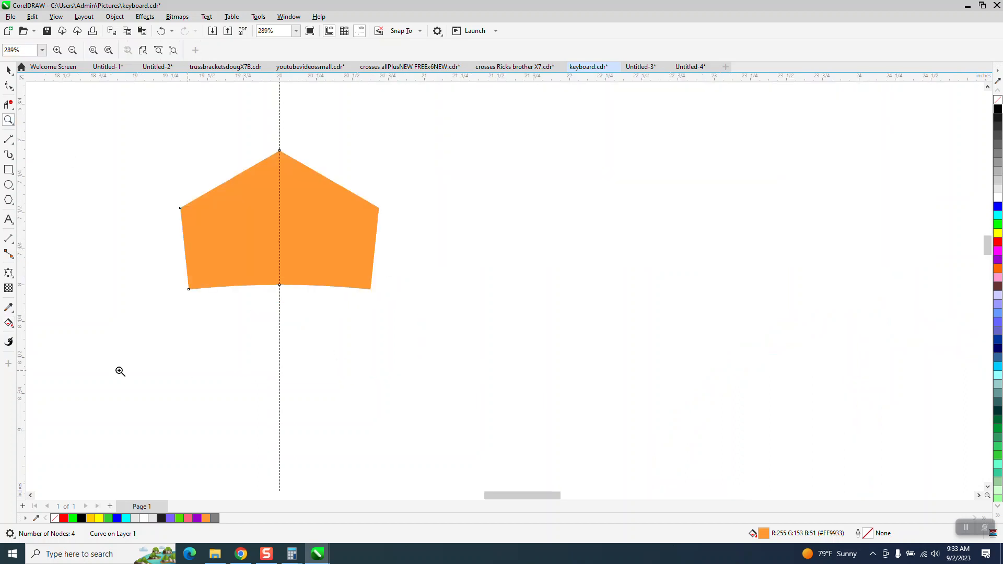
{"action": "left_click", "coordinate": [9, 323]}
{"action": "left_click_drag", "start_coordinate": [184, 244], "coordinate": [279, 243]}
{"action": "left_click_drag", "start_coordinate": [999, 111], "coordinate": [309, 248]}
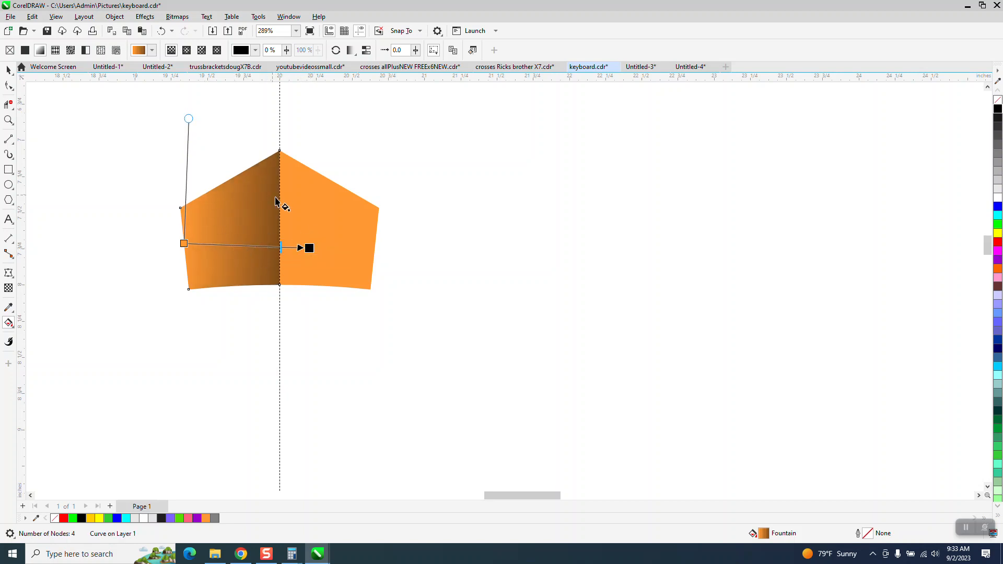
Step: Add an orange colour stop to the left half's gradient and shift it towards the dark centre seam
{"action": "double_click", "coordinate": [209, 245]}
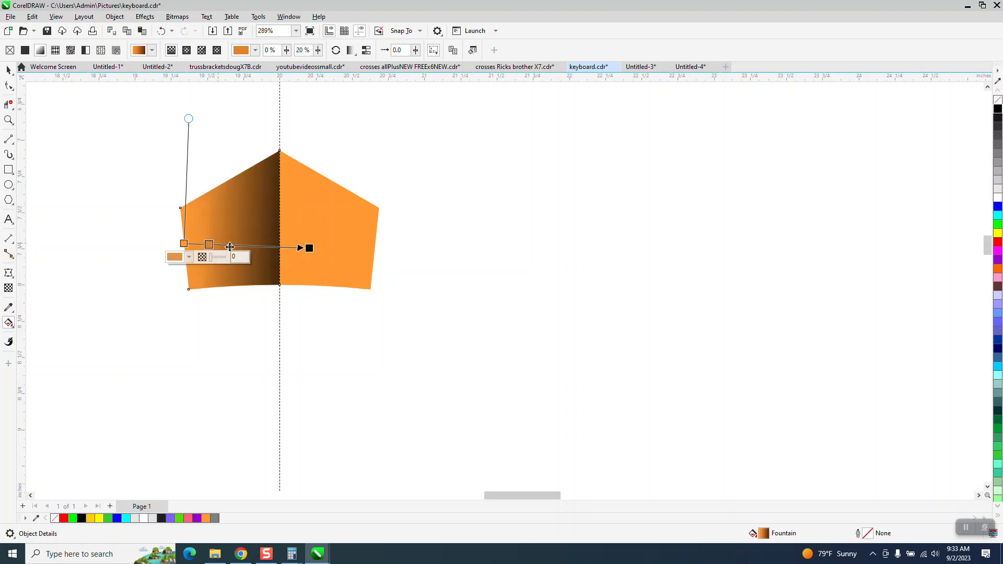
{"action": "left_click_drag", "start_coordinate": [221, 246], "coordinate": [240, 246]}
{"action": "key", "text": "space"}
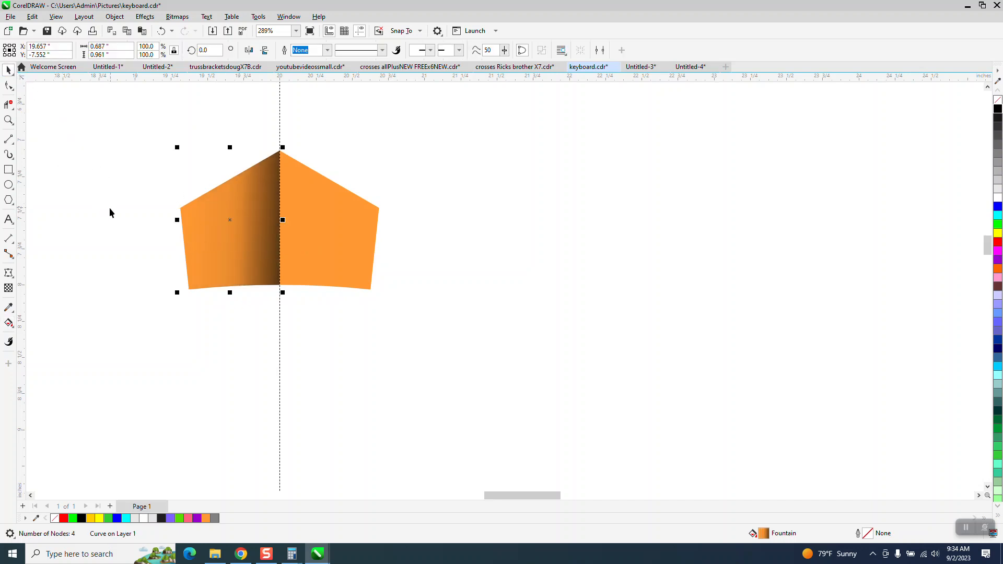
Step: Give the right half of the tooth a mirrored linear fountain fill, from orange at the outer edge to black past the centre seam
{"action": "left_click", "coordinate": [368, 234]}
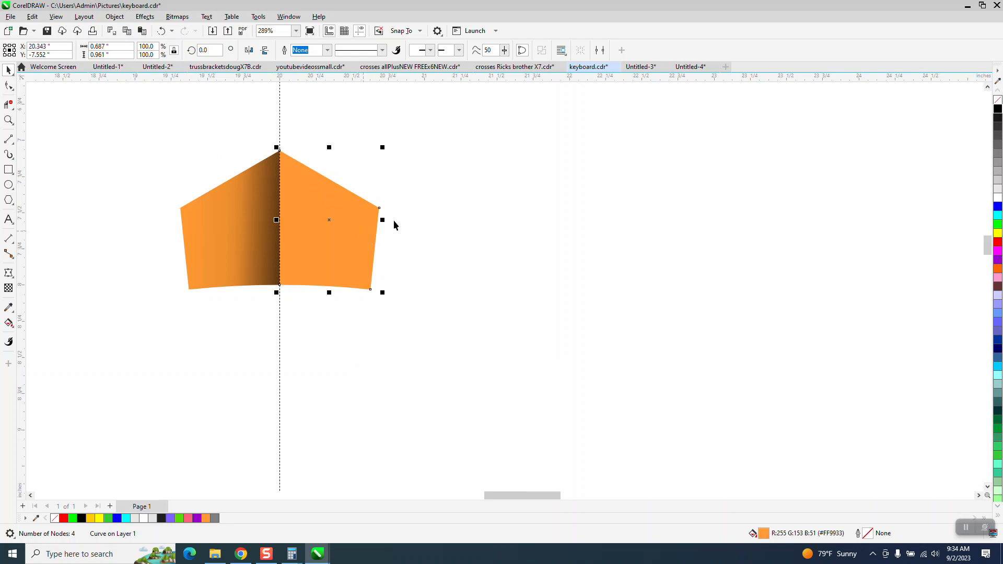
{"action": "left_click", "coordinate": [12, 326]}
{"action": "left_click", "coordinate": [63, 325]}
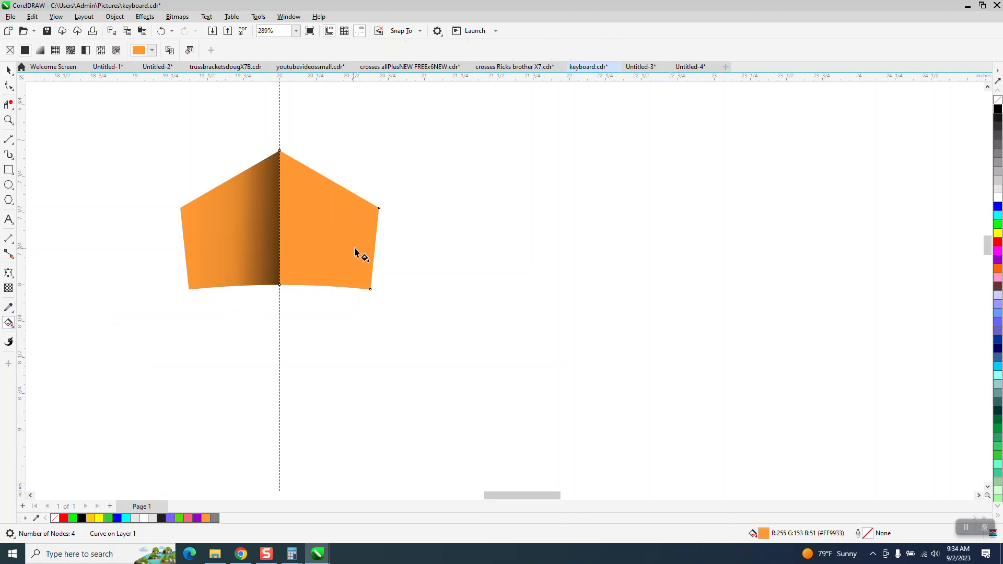
{"action": "left_click_drag", "start_coordinate": [373, 244], "coordinate": [258, 238]}
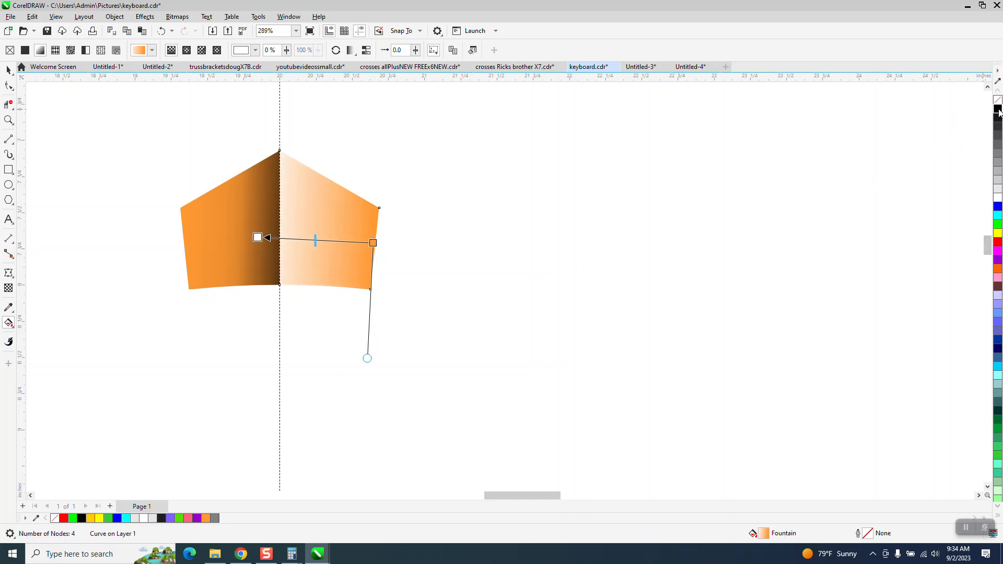
{"action": "left_click_drag", "start_coordinate": [365, 240], "coordinate": [258, 238]}
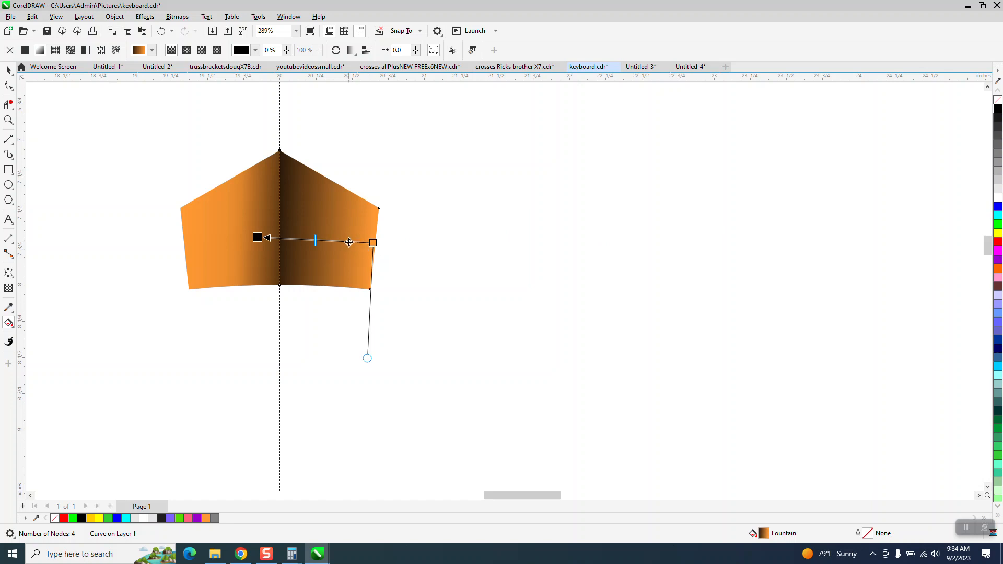
{"action": "left_click", "coordinate": [441, 226]}
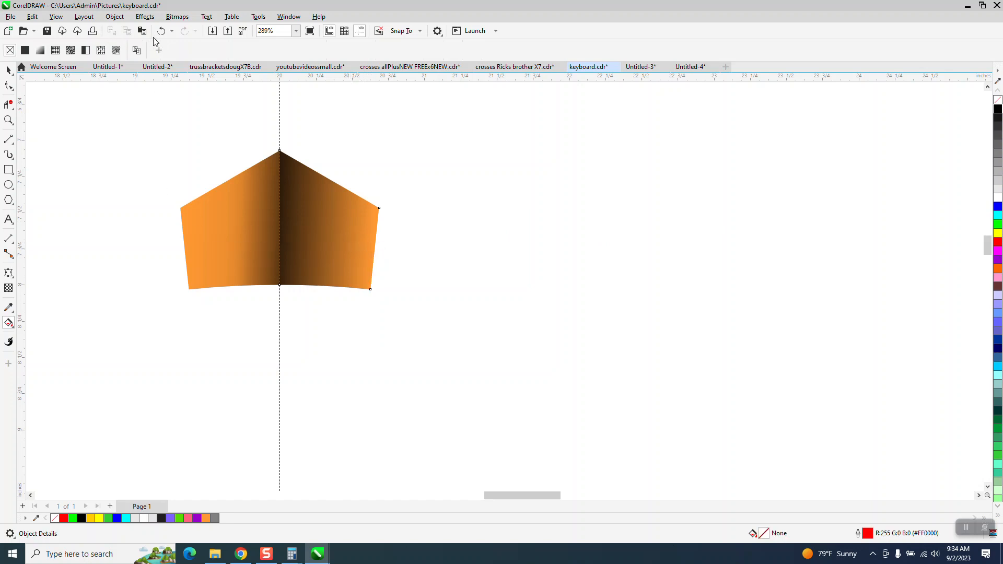
Step: Add an orange colour stop at 48% to the right half's gradient and level the black end with the outer end
{"action": "left_click", "coordinate": [8, 307]}
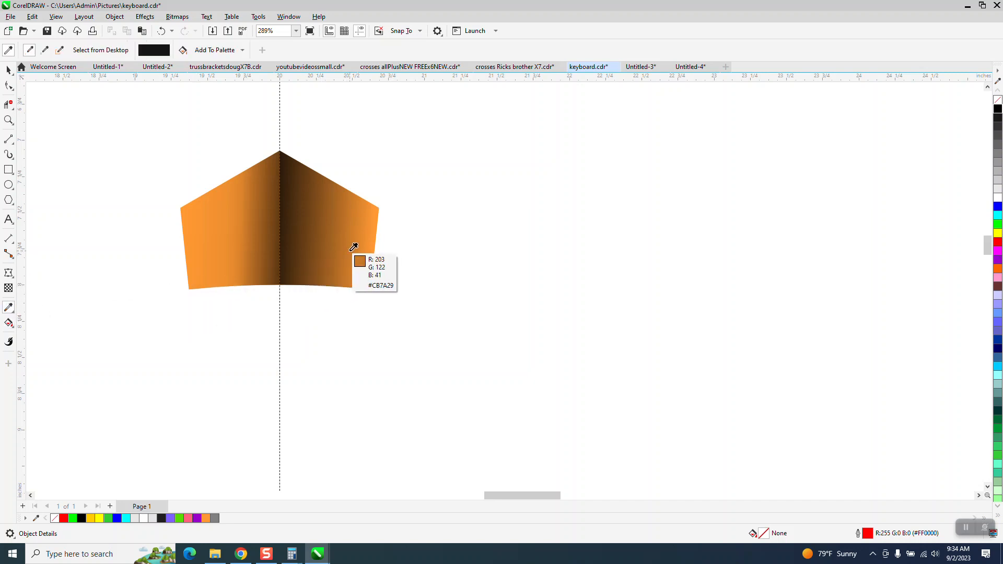
{"action": "left_click", "coordinate": [13, 327]}
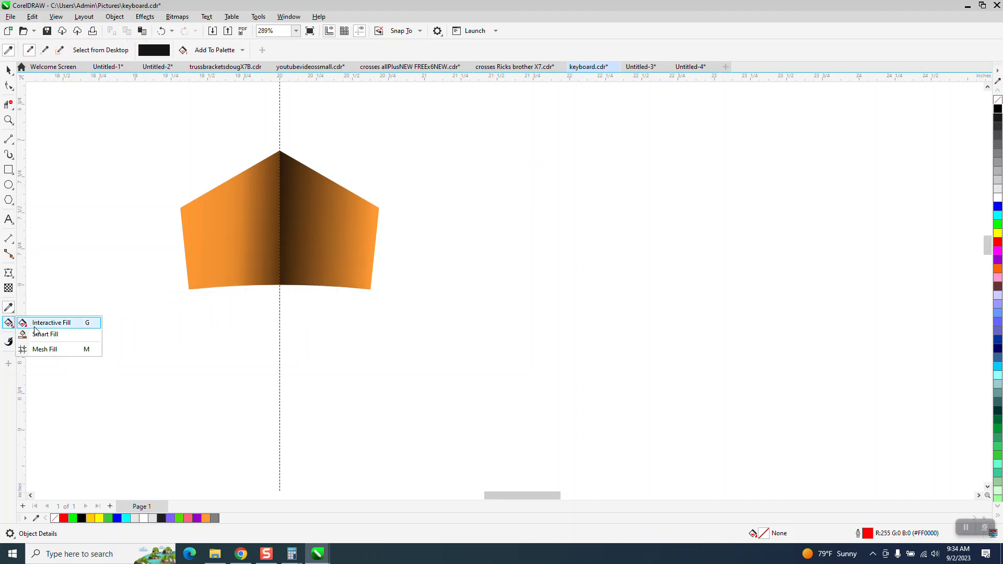
{"action": "left_click", "coordinate": [42, 323]}
{"action": "left_click", "coordinate": [369, 242]}
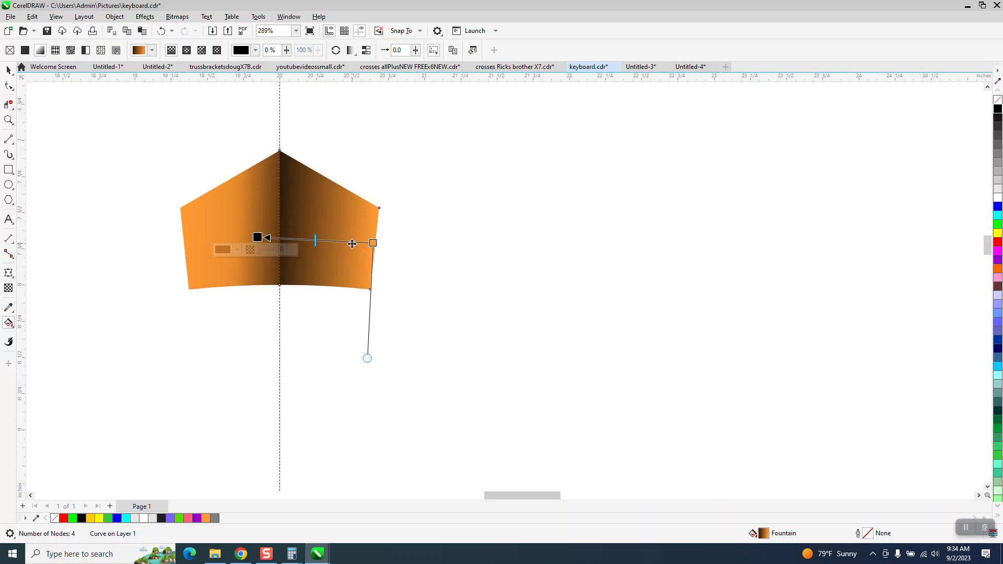
{"action": "double_click", "coordinate": [350, 242]}
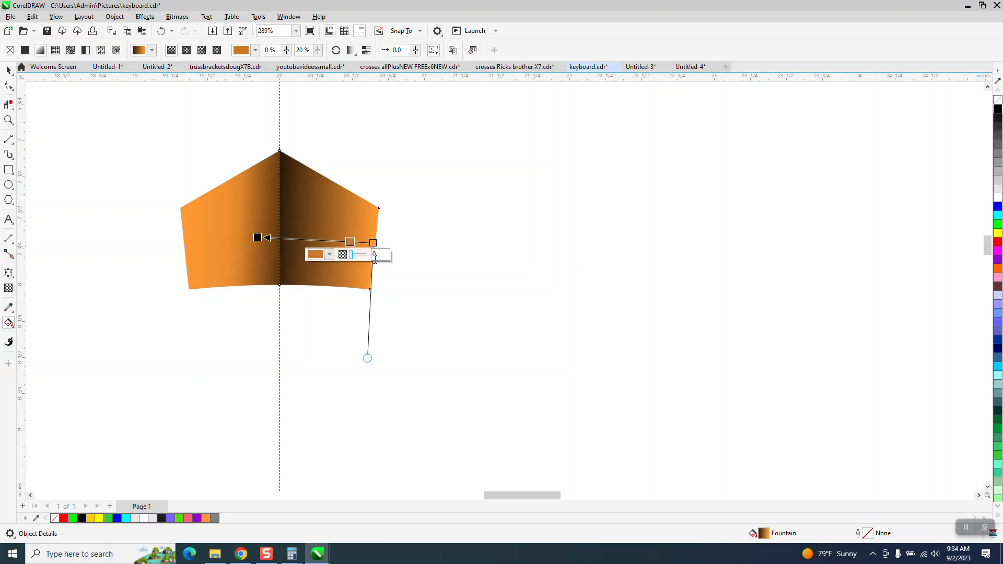
{"action": "left_click_drag", "start_coordinate": [350, 242], "coordinate": [325, 244]}
{"action": "left_click", "coordinate": [162, 33]}
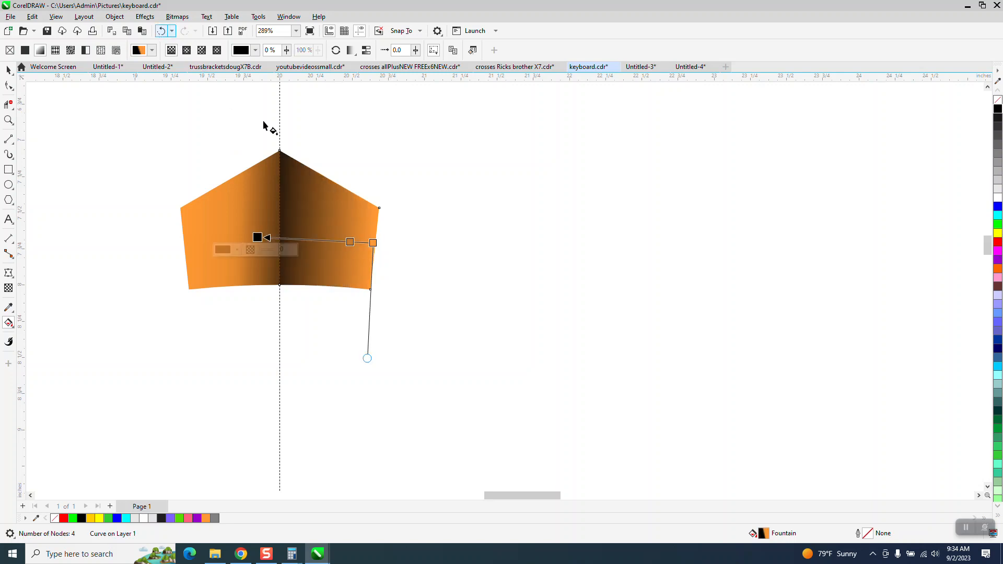
{"action": "left_click_drag", "start_coordinate": [350, 242], "coordinate": [318, 240]}
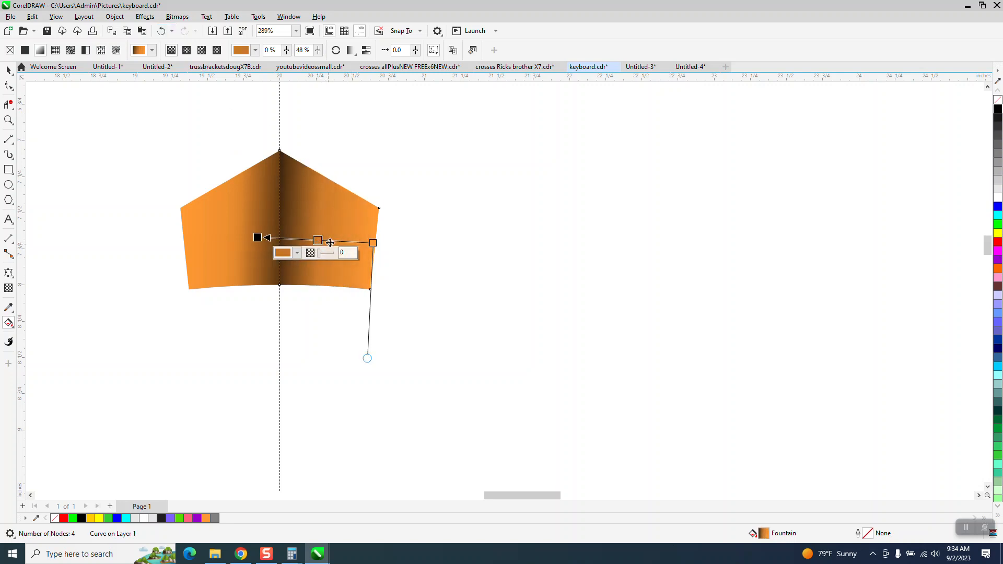
{"action": "left_click_drag", "start_coordinate": [257, 238], "coordinate": [255, 242]}
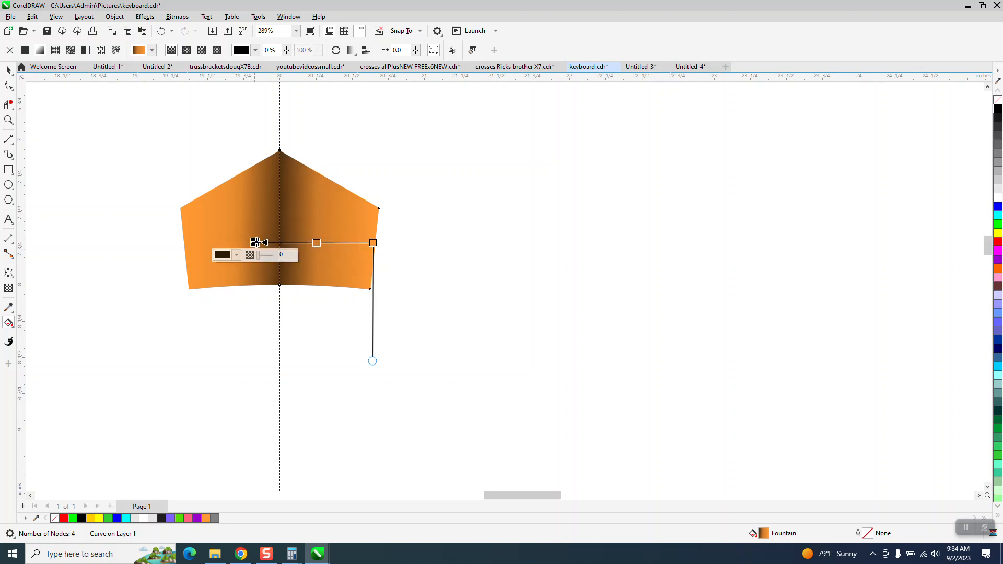
{"action": "key", "text": "space"}
Step: Select both shaded tooth pieces and compare their gradients with the segments along the lower edge of the reference ring
{"action": "scroll", "coordinate": [407, 281], "scroll_direction": "down", "scroll_amount": 2}
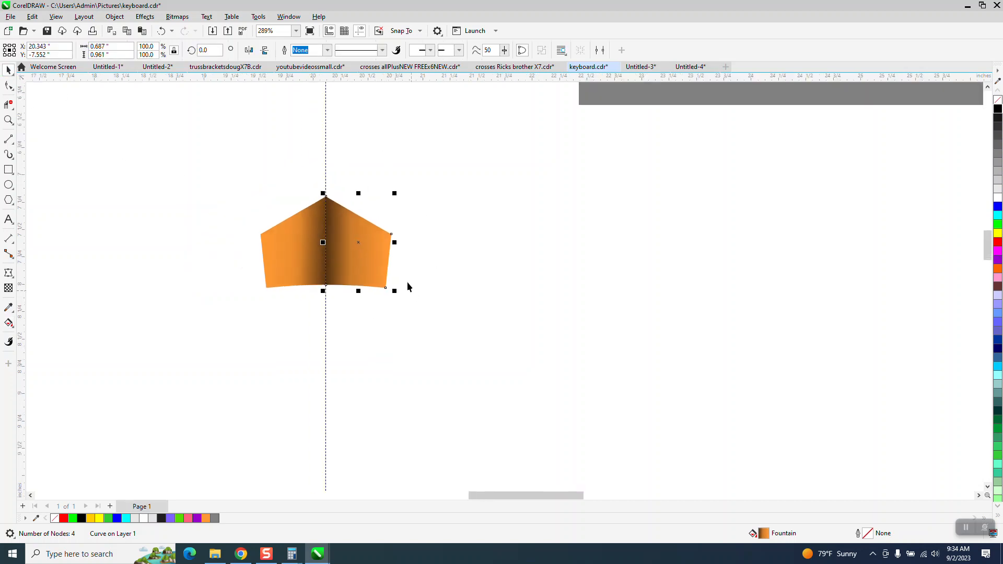
{"action": "scroll", "coordinate": [396, 245], "scroll_direction": "down", "scroll_amount": 1}
{"action": "scroll", "coordinate": [349, 162], "scroll_direction": "down", "scroll_amount": 1}
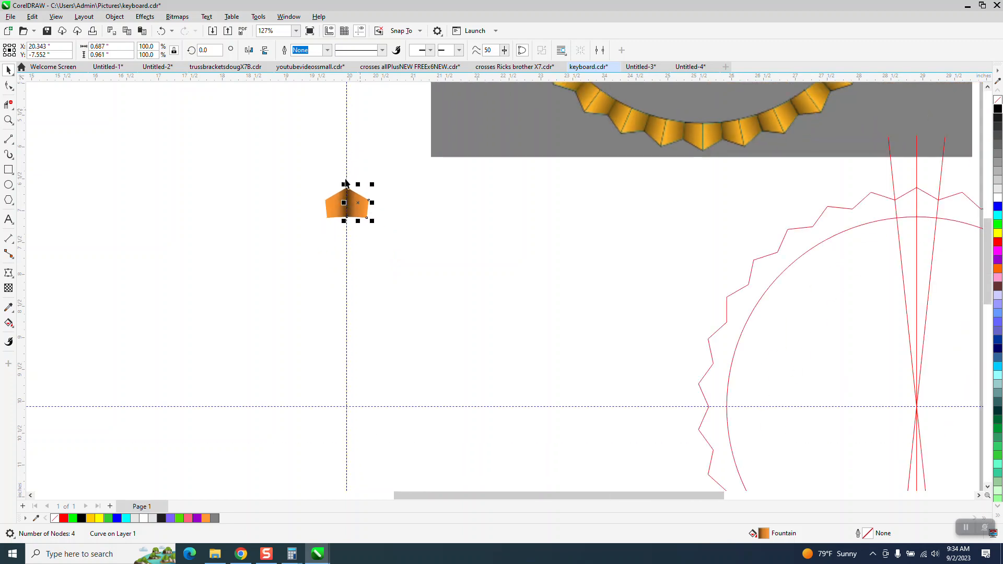
{"action": "left_click_drag", "start_coordinate": [432, 266], "coordinate": [433, 267]}
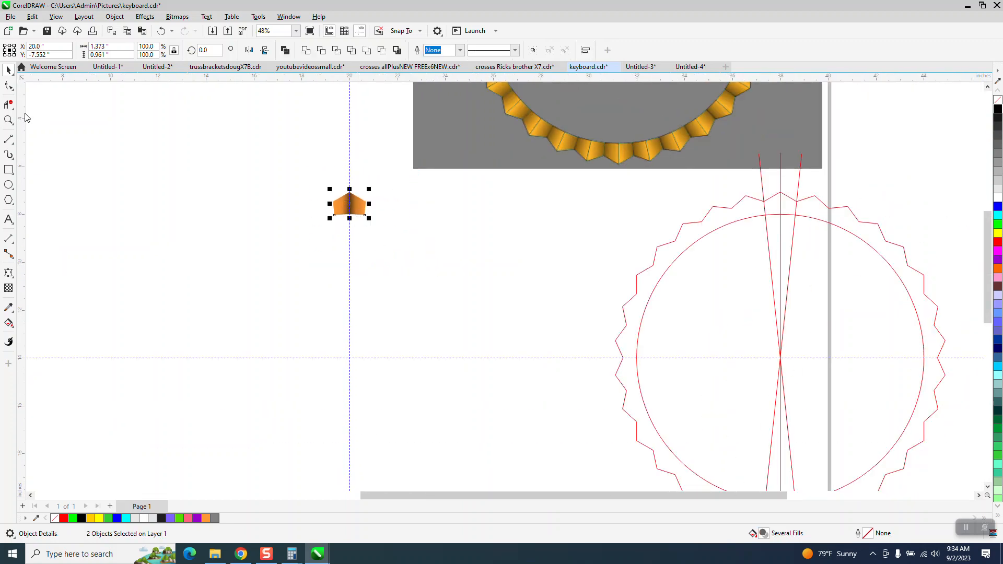
{"action": "left_click", "coordinate": [8, 120]}
{"action": "left_click_drag", "start_coordinate": [413, 248], "coordinate": [412, 249]}
{"action": "scroll", "coordinate": [316, 222], "scroll_direction": "down", "scroll_amount": 3}
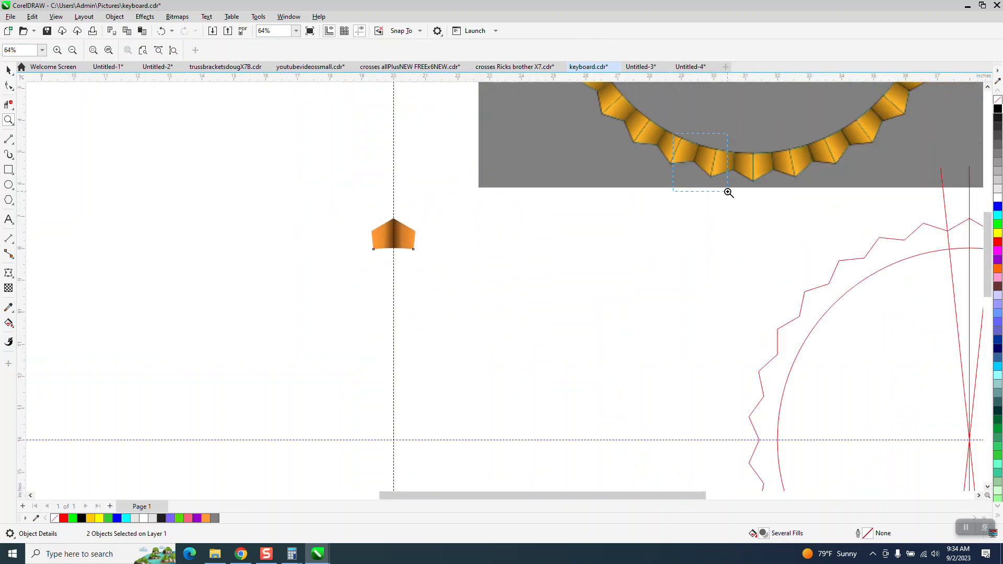
{"action": "left_click_drag", "start_coordinate": [729, 193], "coordinate": [729, 191]}
{"action": "scroll", "coordinate": [722, 188], "scroll_direction": "down", "scroll_amount": 5}
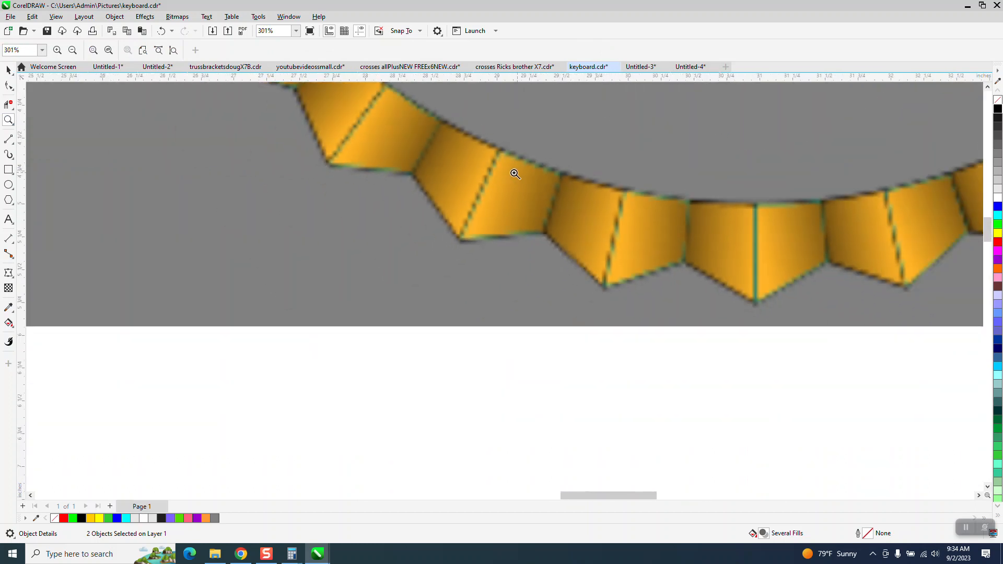
{"action": "scroll", "coordinate": [484, 243], "scroll_direction": "down", "scroll_amount": 4}
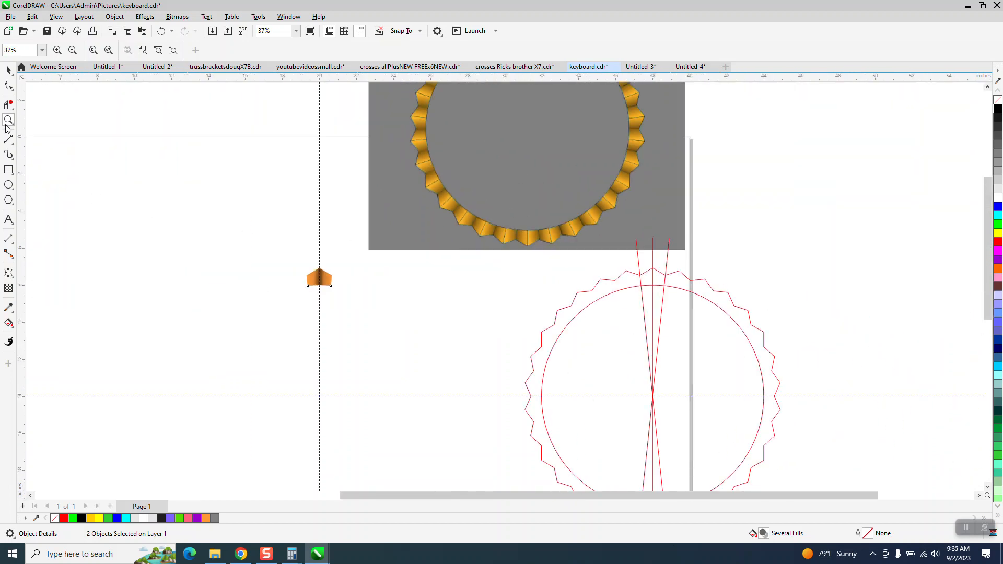
Step: Hide the guidelines and check the dark seam lines between the reference ring's segments against the shaded tooth
{"action": "left_click_drag", "start_coordinate": [286, 251], "coordinate": [369, 317]}
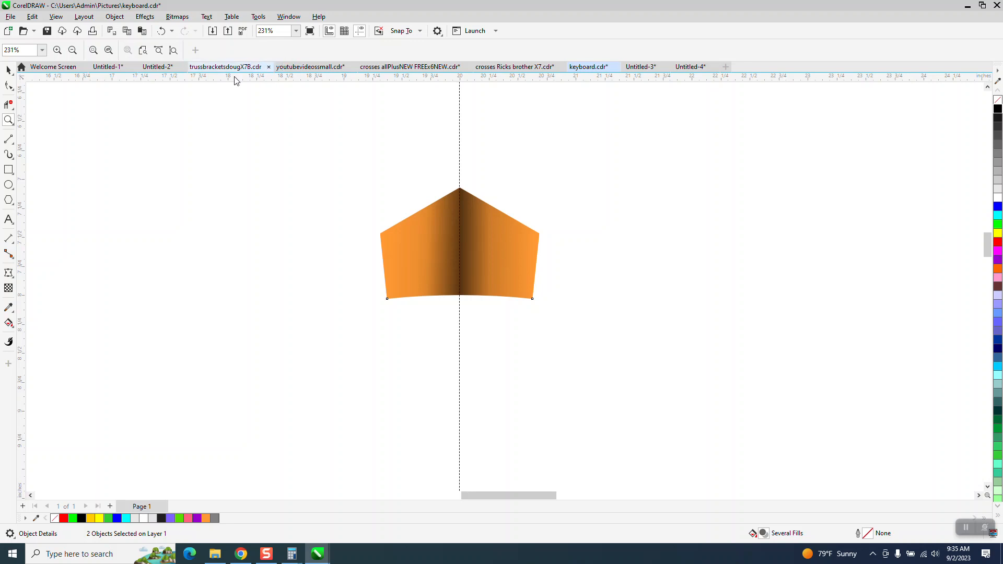
{"action": "left_click", "coordinate": [359, 33]}
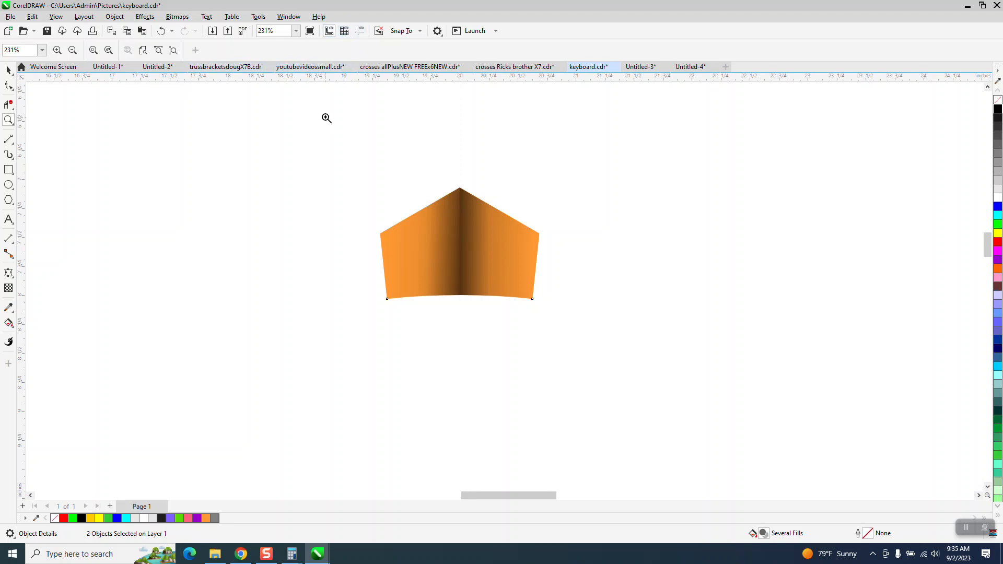
{"action": "scroll", "coordinate": [343, 172], "scroll_direction": "down", "scroll_amount": 6}
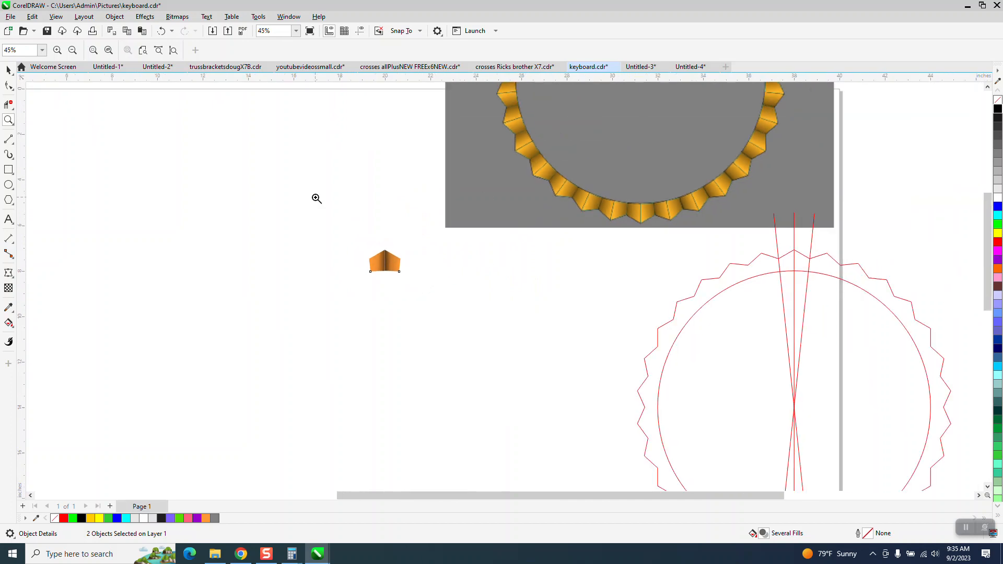
{"action": "left_click_drag", "start_coordinate": [532, 150], "coordinate": [586, 209]}
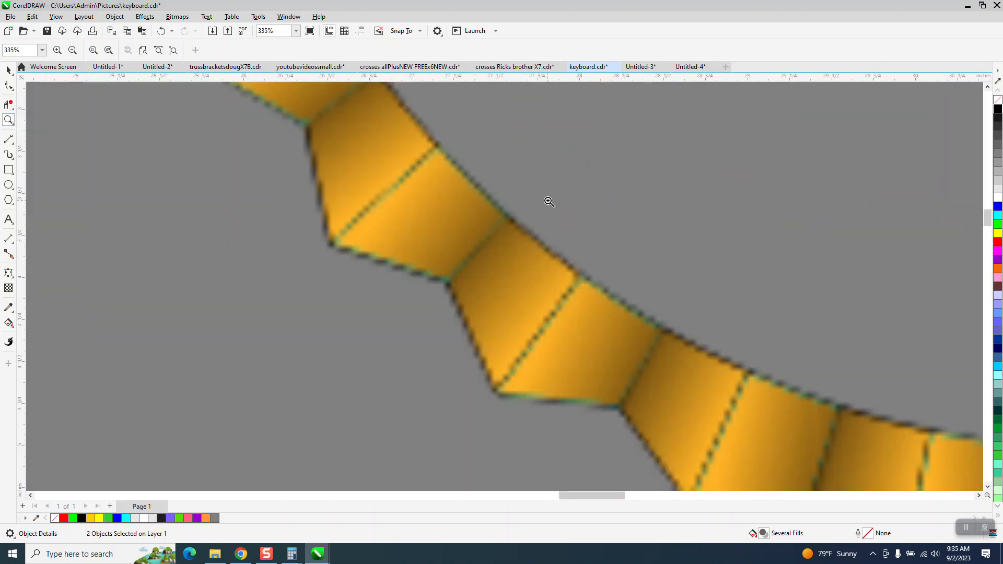
{"action": "scroll", "coordinate": [460, 242], "scroll_direction": "down", "scroll_amount": 4}
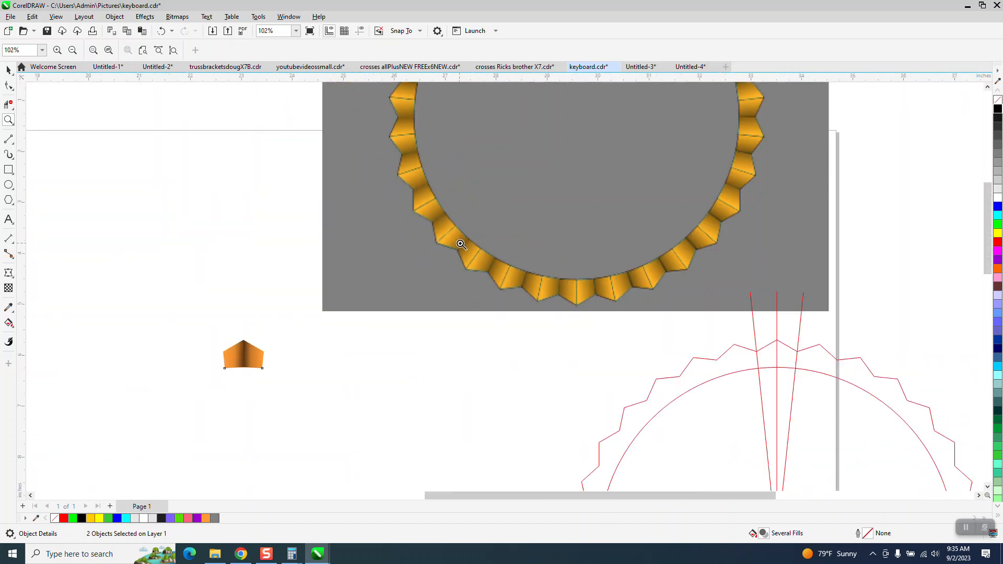
{"action": "right_click", "coordinate": [461, 244]}
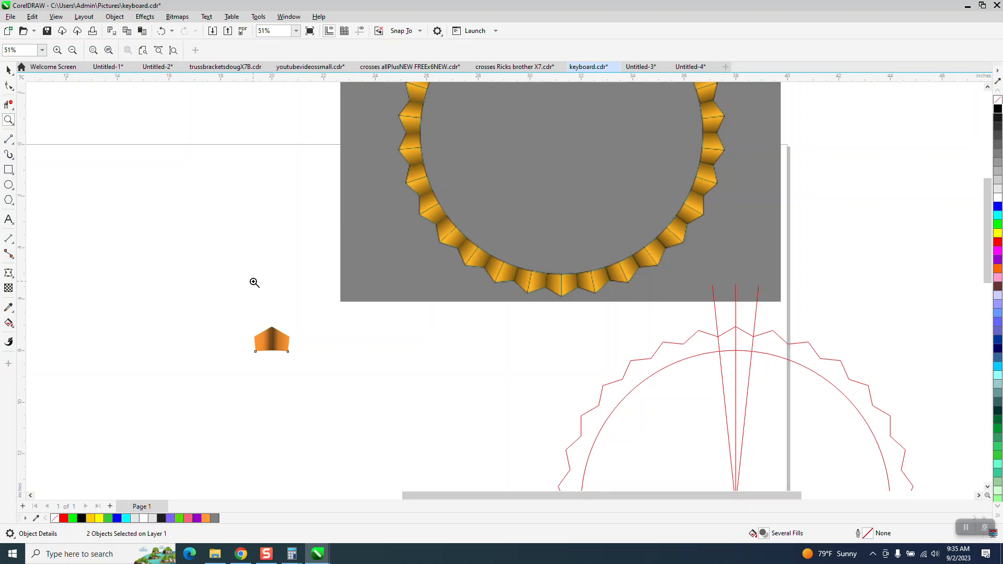
{"action": "left_click_drag", "start_coordinate": [344, 367], "coordinate": [343, 367]}
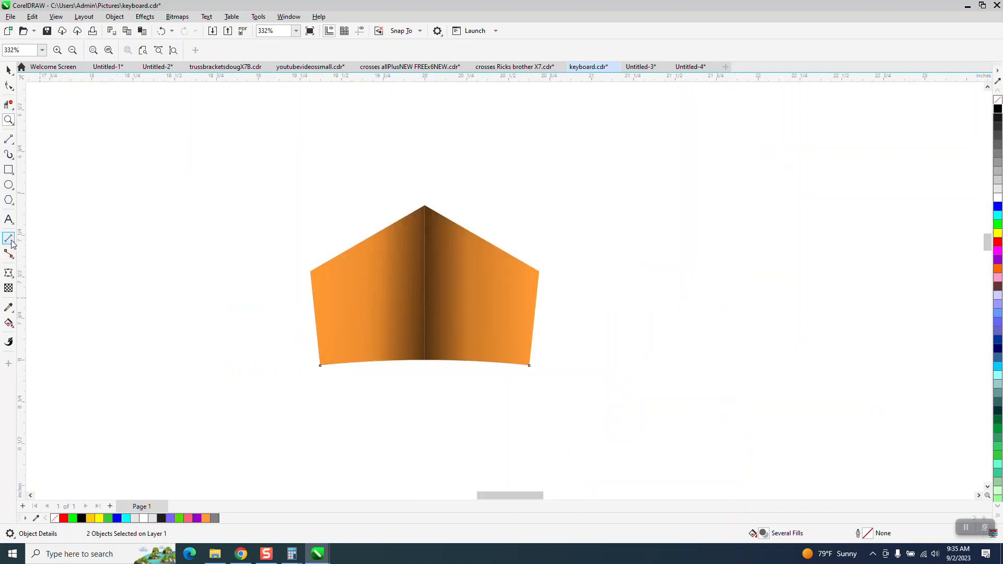
Step: Draw a vertical hairline about 1.2 in long in the empty area left of the shaded tooth
{"action": "left_click", "coordinate": [13, 144]}
{"action": "left_click", "coordinate": [63, 149]}
{"action": "mouse_move", "coordinate": [106, 168]}
{"action": "left_mouse_down"}
{"action": "mouse_move", "coordinate": [186, 250]}
{"action": "mouse_move", "coordinate": [128, 356]}
{"action": "mouse_move", "coordinate": [105, 369]}
{"action": "left_mouse_up"}
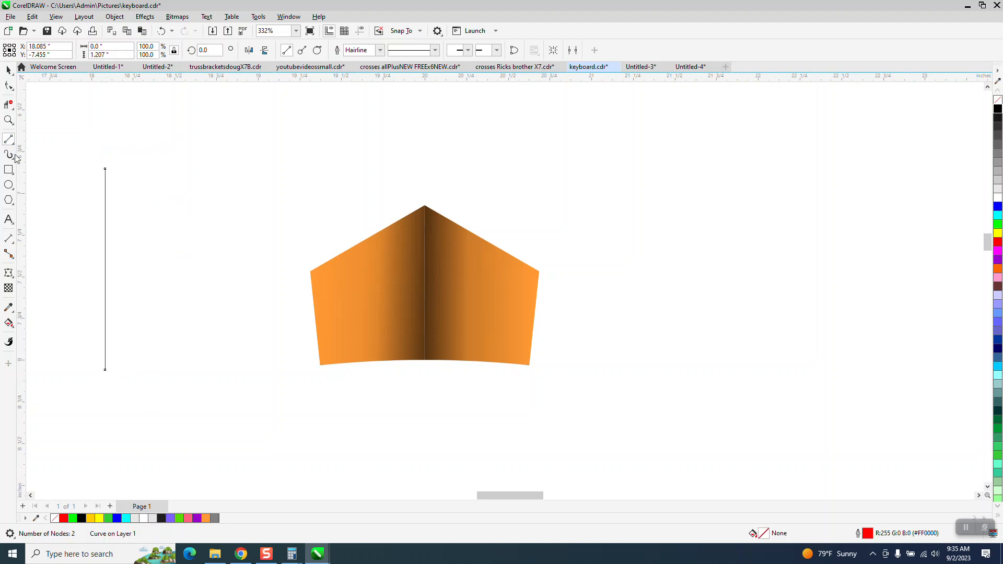
Step: Move the vertical hairline onto the tooth's centre seam and give it a black outline 3 px wide
{"action": "left_click", "coordinate": [8, 70]}
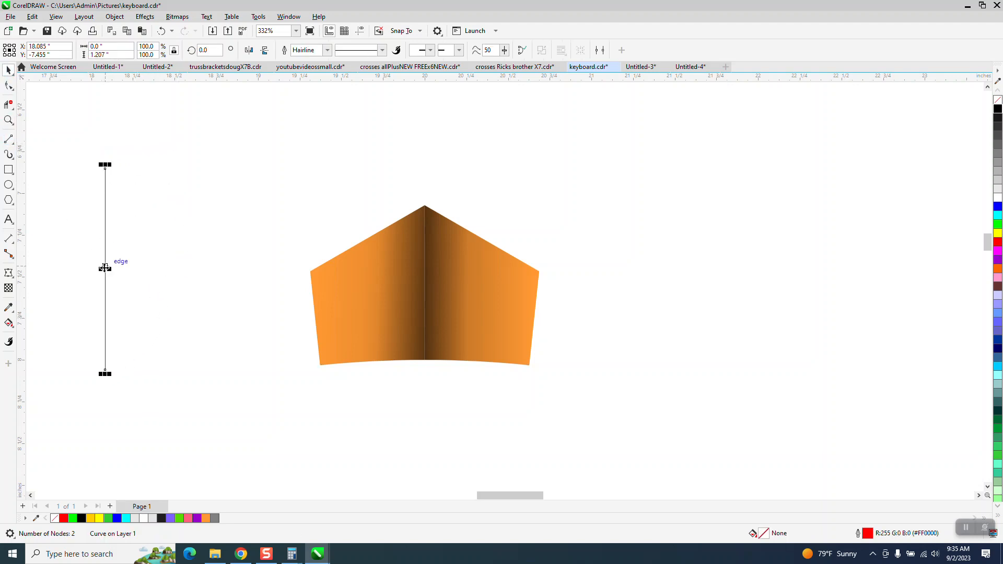
{"action": "left_click_drag", "start_coordinate": [105, 268], "coordinate": [425, 302]}
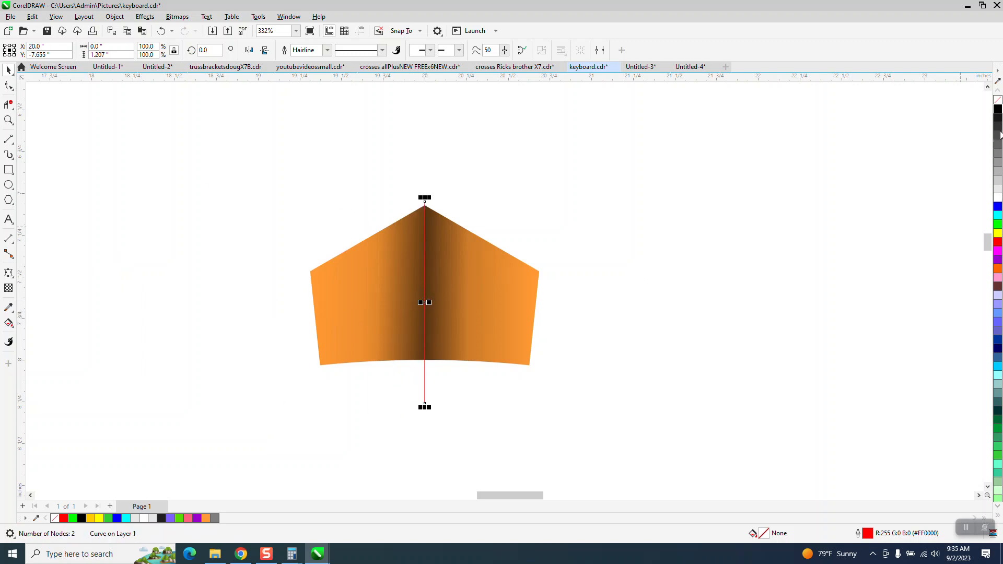
{"action": "right_click", "coordinate": [998, 109]}
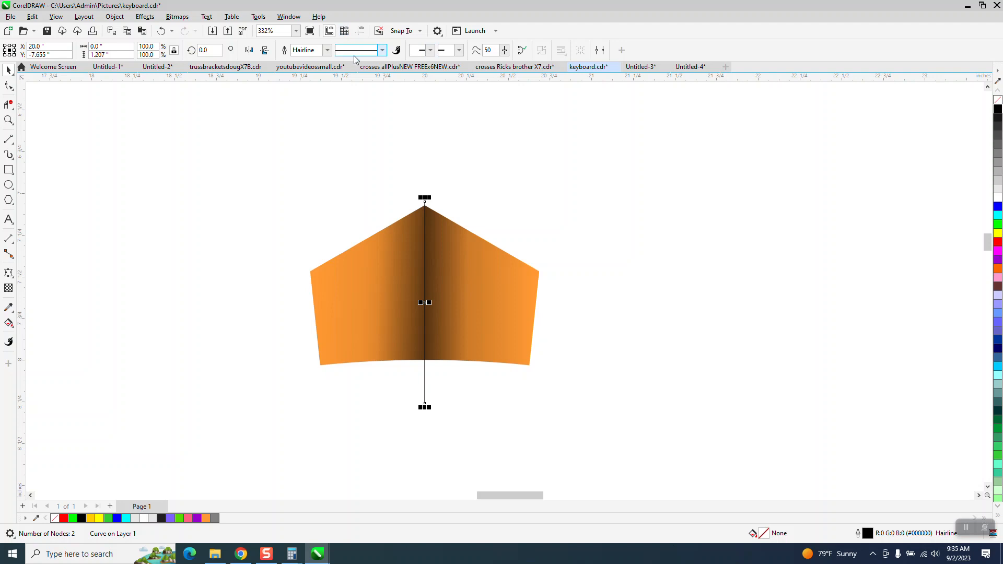
{"action": "left_click", "coordinate": [327, 50]}
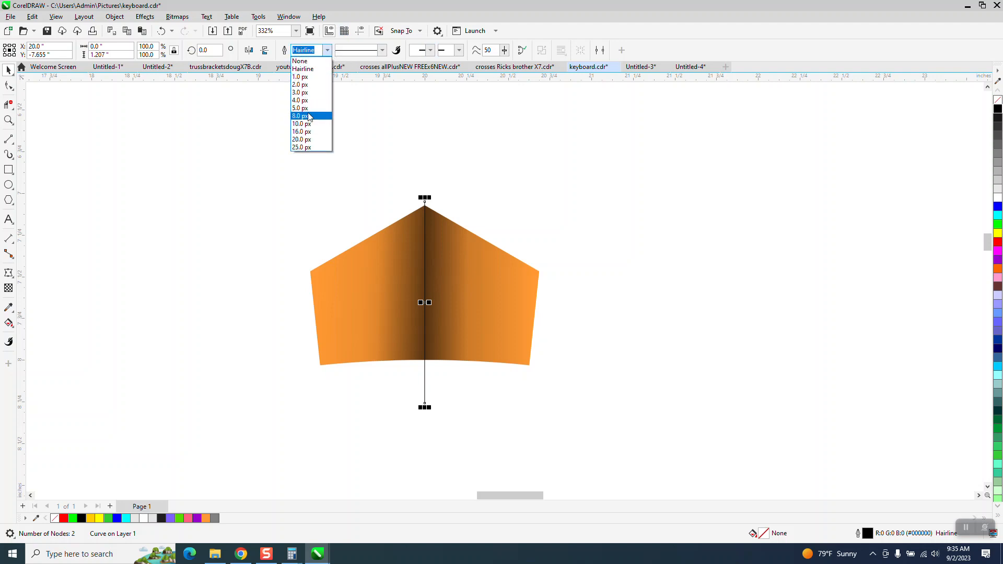
{"action": "left_click", "coordinate": [308, 116]}
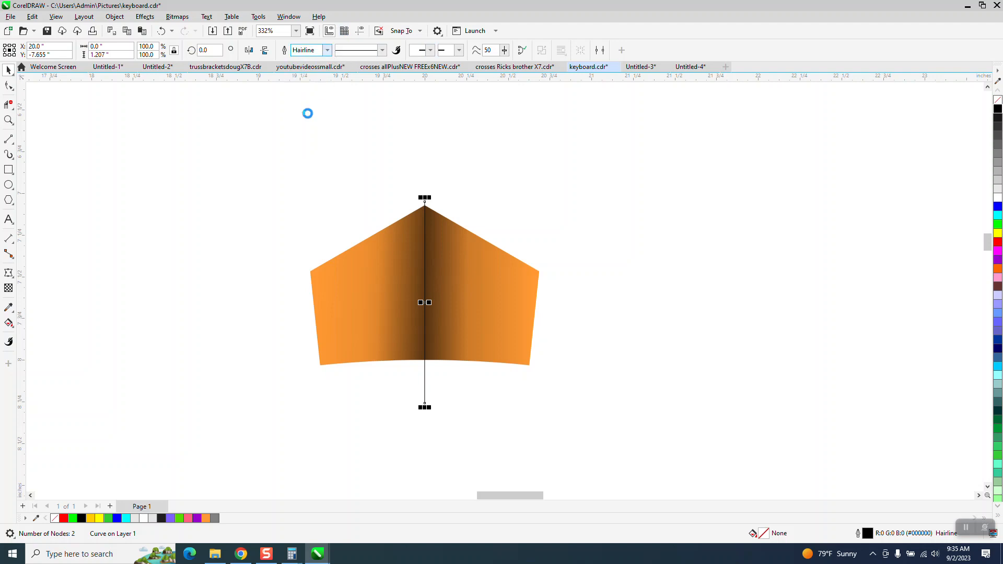
{"action": "left_click", "coordinate": [327, 50]}
{"action": "left_click", "coordinate": [307, 94]}
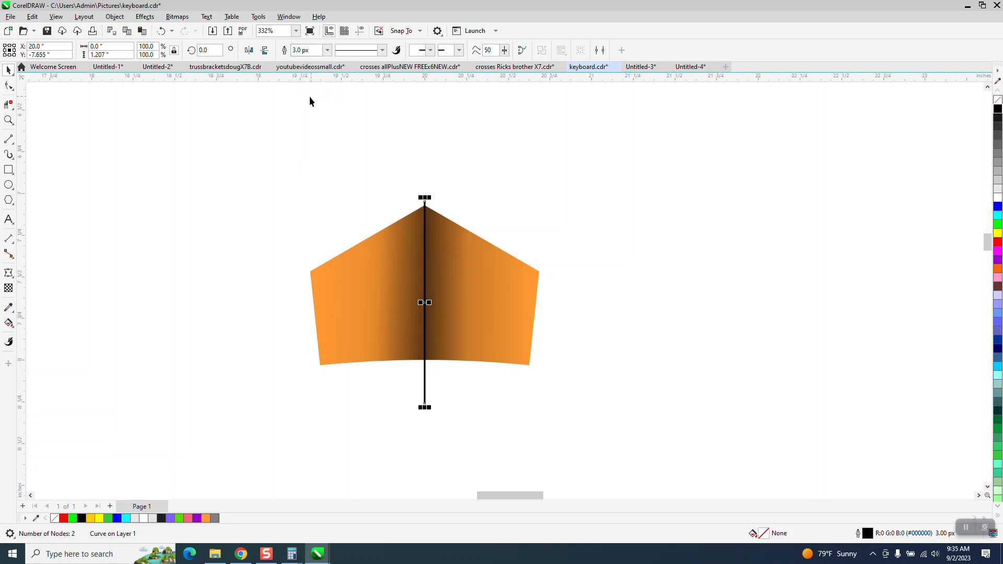
Step: Trim the seam line's ends beyond the tooth's lower edge and peak, and group the line with both tooth halves
{"action": "left_click", "coordinate": [8, 104]}
{"action": "left_click_drag", "start_coordinate": [451, 385], "coordinate": [462, 363]}
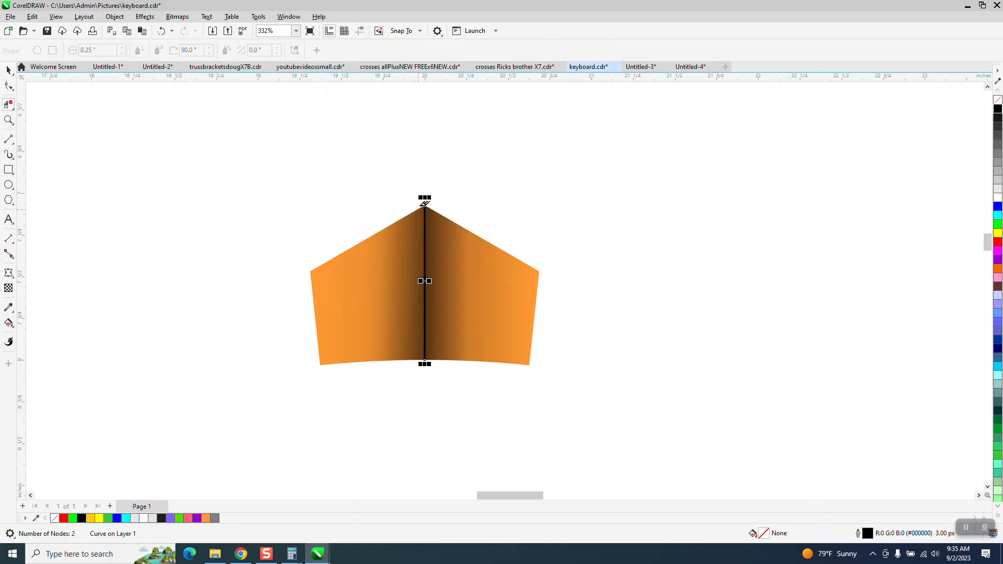
{"action": "left_click_drag", "start_coordinate": [433, 201], "coordinate": [434, 203]}
{"action": "key", "text": "space"}
{"action": "left_click_drag", "start_coordinate": [240, 180], "coordinate": [688, 435]}
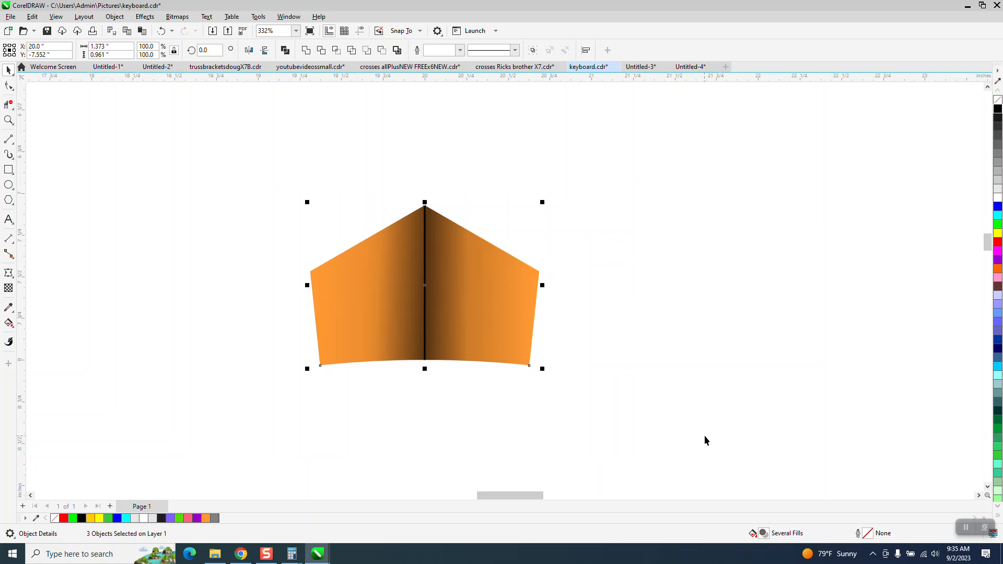
{"action": "key", "text": "ctrl+g"}
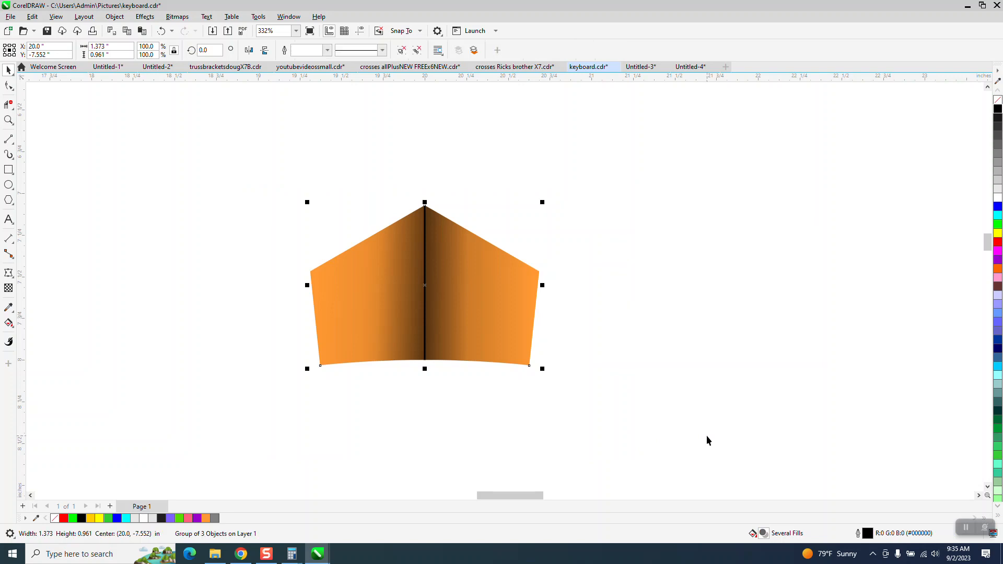
Step: Show the guidelines and repeat rotated copies of the tooth group around the page centre in 12-degree steps to complete the ring
{"action": "scroll", "coordinate": [468, 318], "scroll_direction": "down", "scroll_amount": 6}
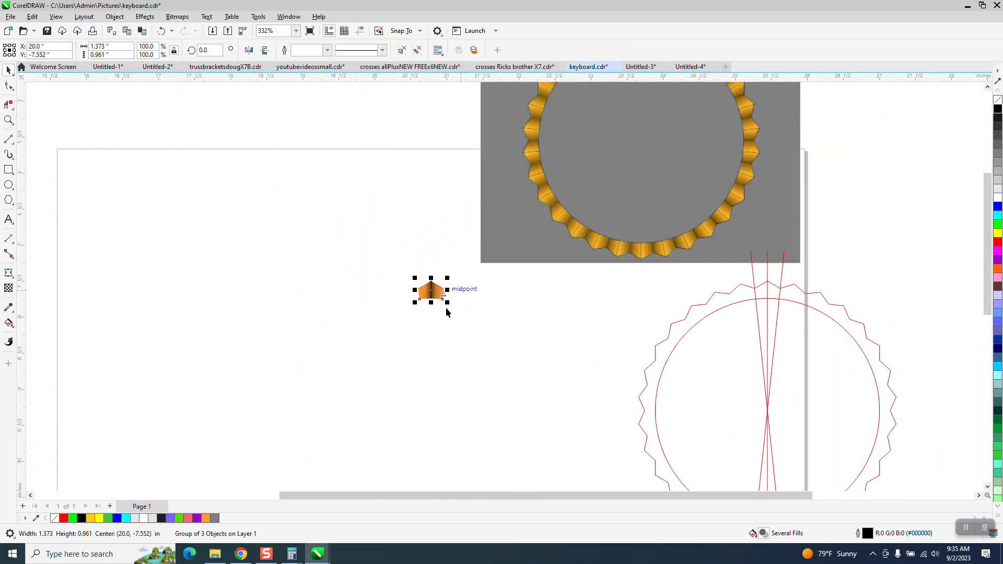
{"action": "scroll", "coordinate": [447, 312], "scroll_direction": "down", "scroll_amount": 5}
{"action": "left_click", "coordinate": [357, 32]}
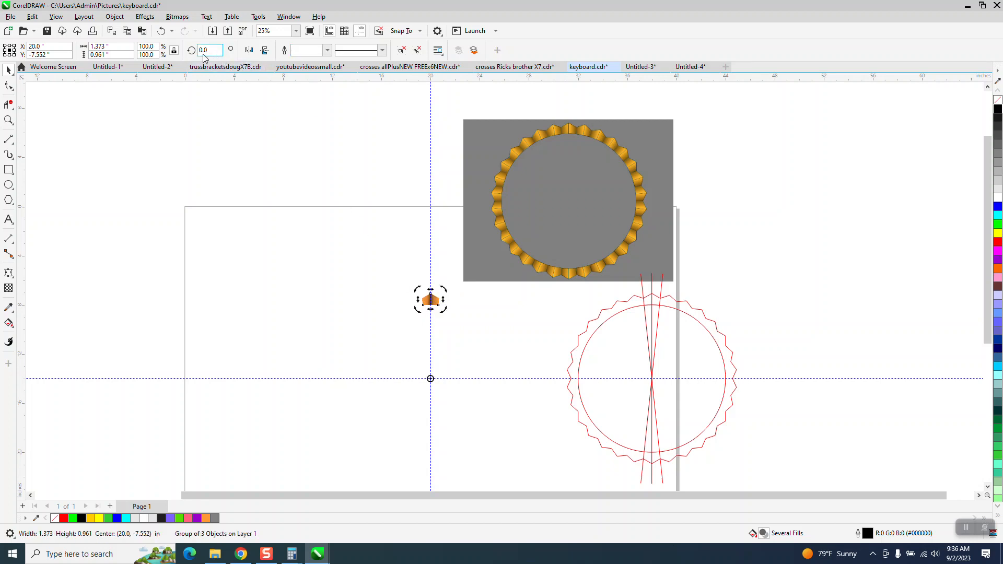
{"action": "key", "text": "Return"}
{"action": "key", "text": "ctrl+d"}
{"action": "key", "text": "ctrl+d"}
{"action": "key", "text": "ctrl+d"}
{"action": "key", "text": "ctrl+d"}
{"action": "key", "text": "ctrl+d"}
{"action": "key", "text": "ctrl+d"}
{"action": "key", "text": "ctrl+d"}
{"action": "key", "text": "ctrl+d"}
{"action": "key", "text": "ctrl+d"}
{"action": "key", "text": "ctrl+d"}
{"action": "key", "text": "ctrl+d"}
{"action": "key", "text": "ctrl+d"}
{"action": "key", "text": "ctrl+d"}
{"action": "key", "text": "ctrl+d"}
{"action": "key", "text": "ctrl+d"}
{"action": "key", "text": "ctrl+d"}
{"action": "key", "text": "ctrl+d"}
{"action": "key", "text": "ctrl+d"}
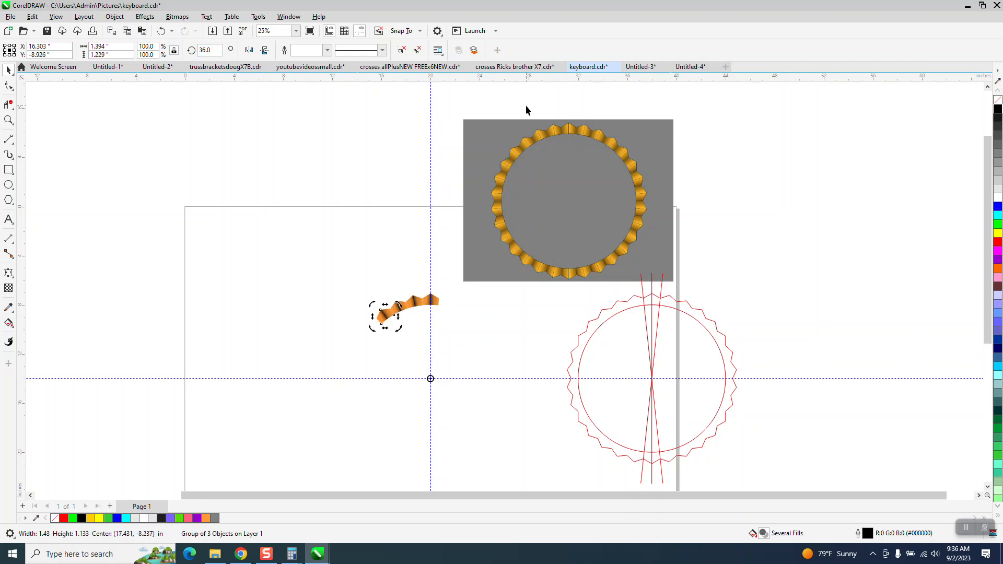
{"action": "key", "text": "ctrl+d"}
{"action": "key", "text": "ctrl+d"}
{"action": "key", "text": "ctrl+d"}
{"action": "key", "text": "ctrl+d"}
{"action": "key", "text": "ctrl+d"}
{"action": "key", "text": "ctrl+d"}
{"action": "key", "text": "ctrl+d"}
{"action": "key", "text": "ctrl+d"}
{"action": "key", "text": "ctrl+d"}
{"action": "key", "text": "ctrl+d"}
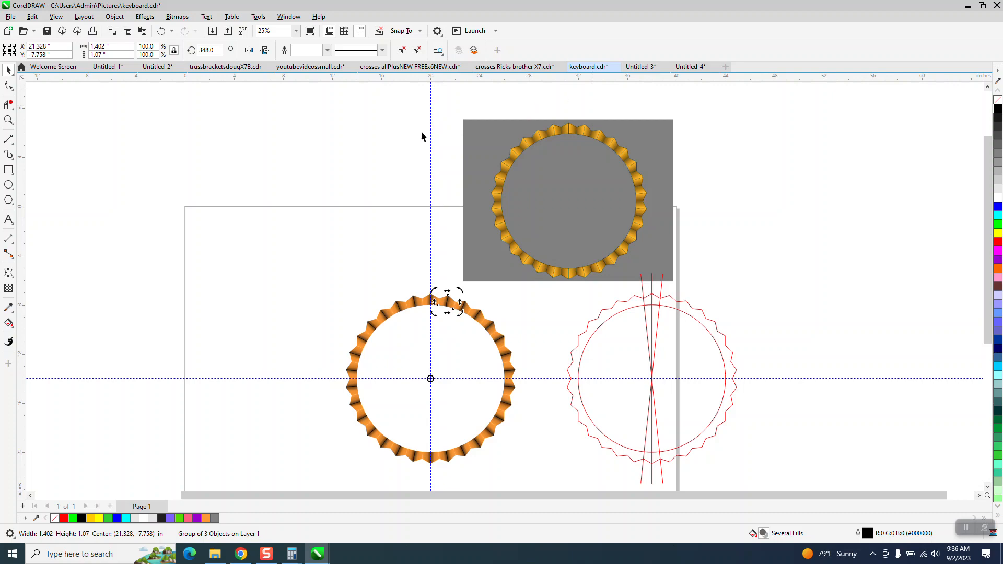
Step: Compare the shading and seam lines of the finished tooth ring with those of the reference ring
{"action": "left_click", "coordinate": [8, 120]}
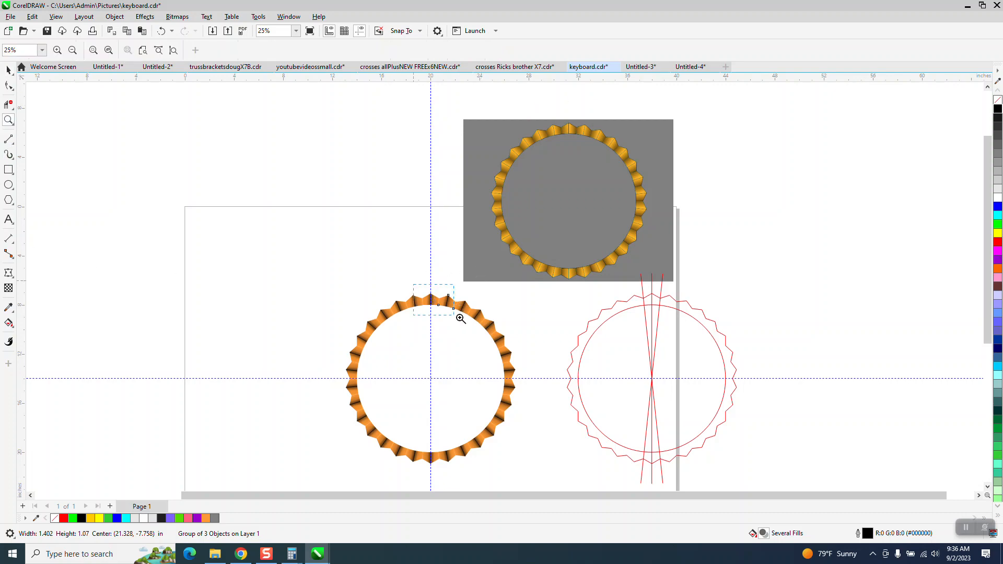
{"action": "scroll", "coordinate": [433, 310], "scroll_direction": "up", "scroll_amount": 5}
{"action": "scroll", "coordinate": [399, 312], "scroll_direction": "down", "scroll_amount": 5}
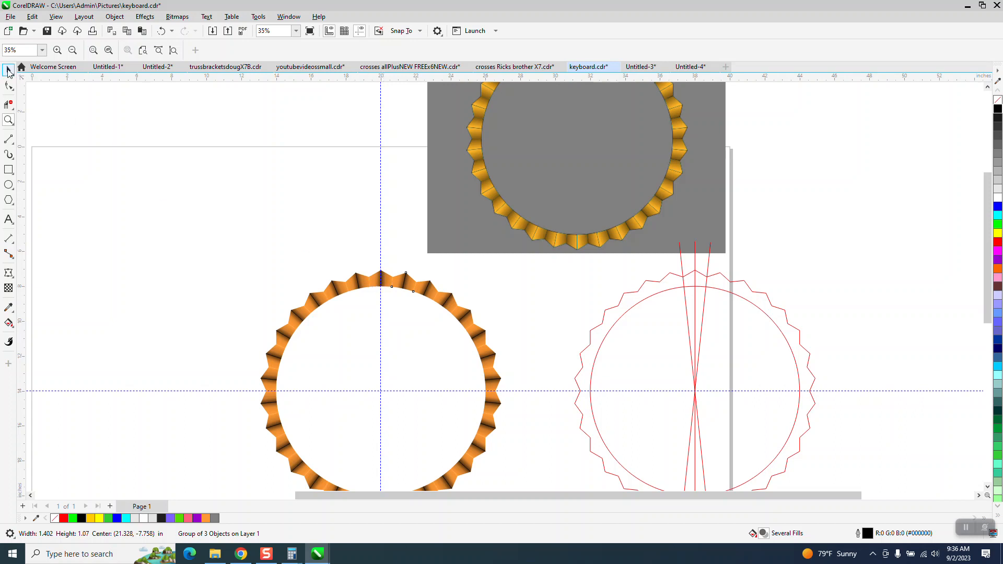
{"action": "left_click", "coordinate": [9, 70]}
{"action": "scroll", "coordinate": [242, 208], "scroll_direction": "down", "scroll_amount": 1}
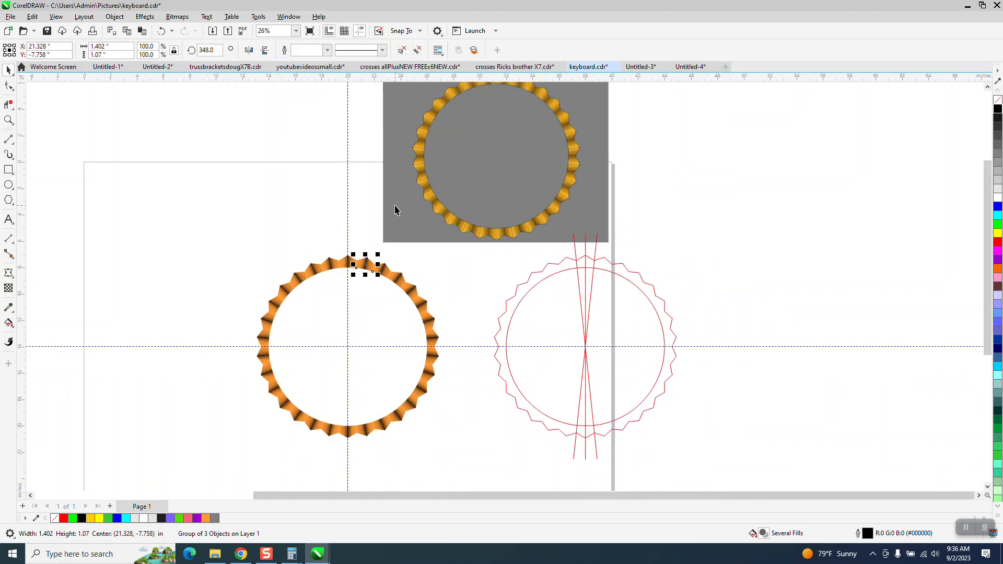
{"action": "left_click", "coordinate": [9, 120]}
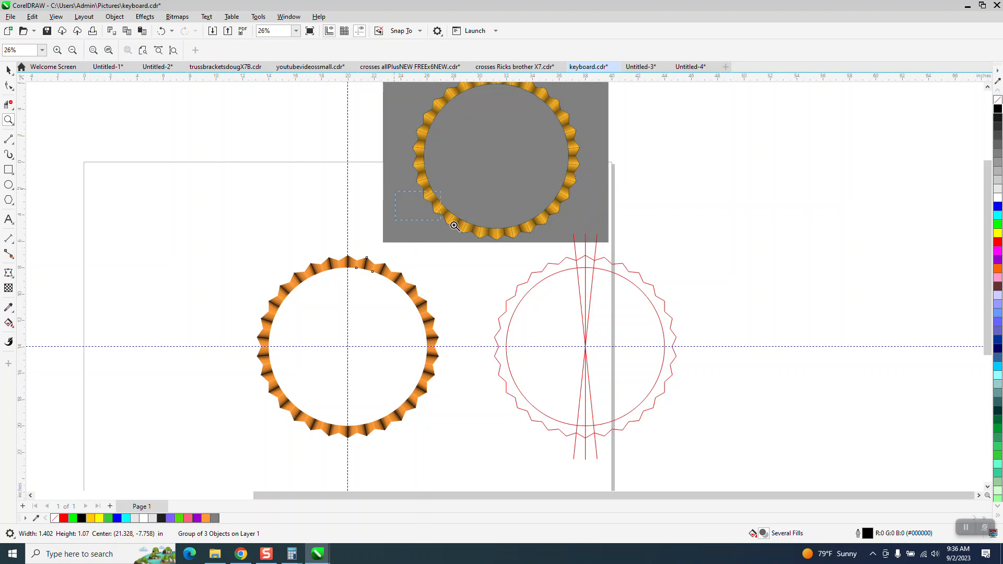
{"action": "scroll", "coordinate": [501, 241], "scroll_direction": "up", "scroll_amount": 5}
{"action": "scroll", "coordinate": [507, 267], "scroll_direction": "down", "scroll_amount": 6}
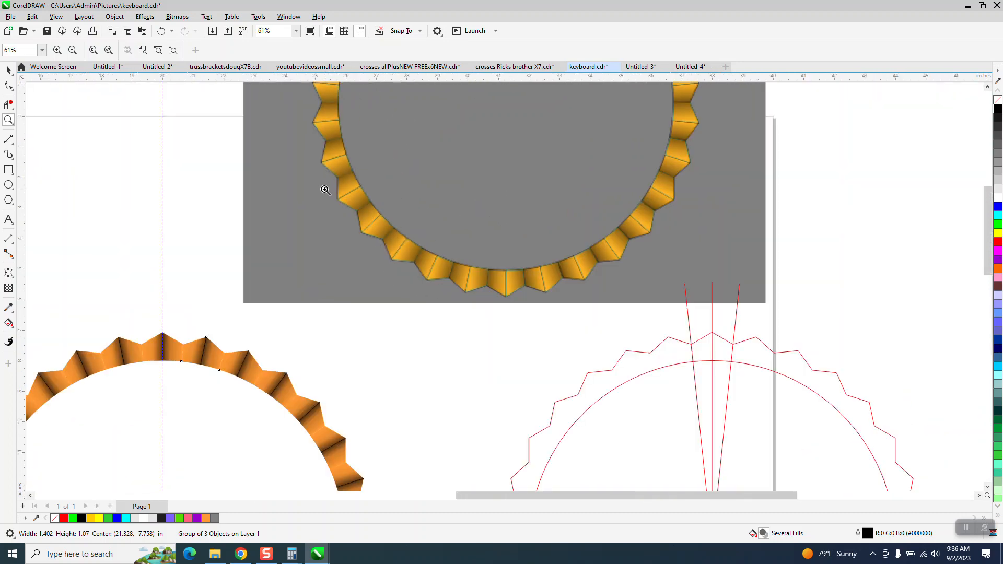
{"action": "left_click", "coordinate": [7, 76]}
{"action": "scroll", "coordinate": [177, 180], "scroll_direction": "down", "scroll_amount": 2}
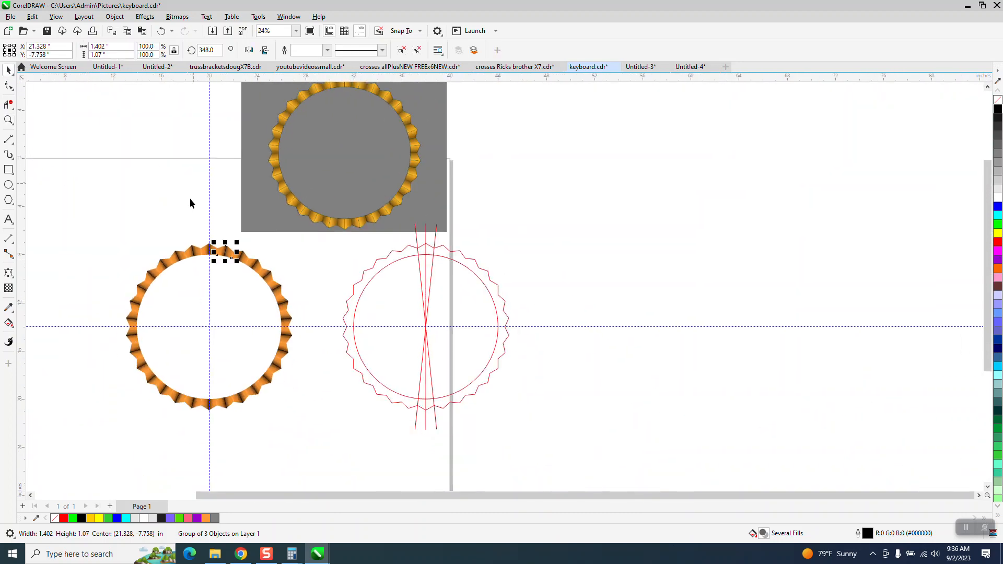
Step: Move the 12 in red circle to X 20 in inside the tooth ring and give it a black 4 px outline
{"action": "left_click", "coordinate": [386, 268]}
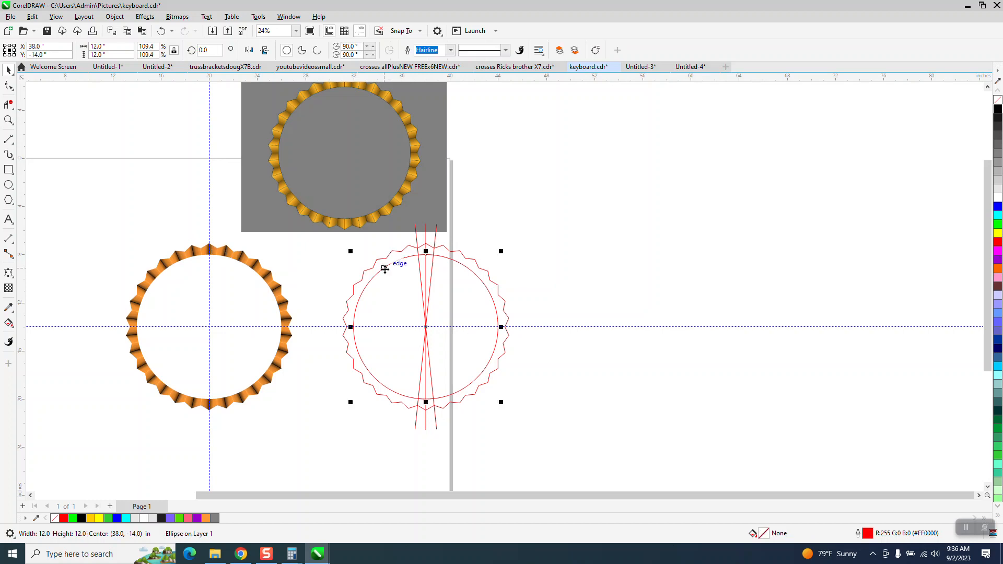
{"action": "key", "text": "Left"}
{"action": "key", "text": "Left"}
{"action": "key", "text": "Left"}
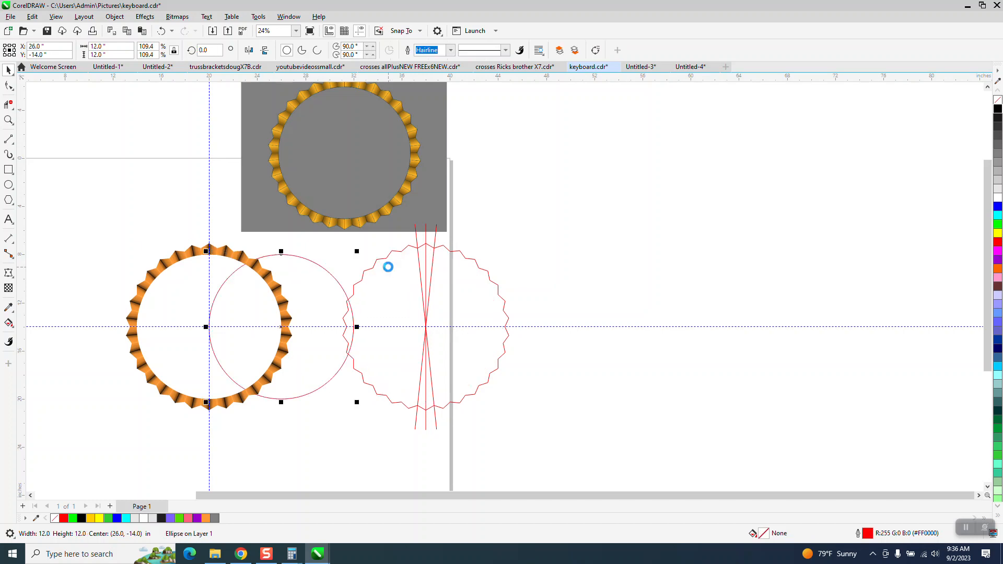
{"action": "right_click", "coordinate": [998, 108]}
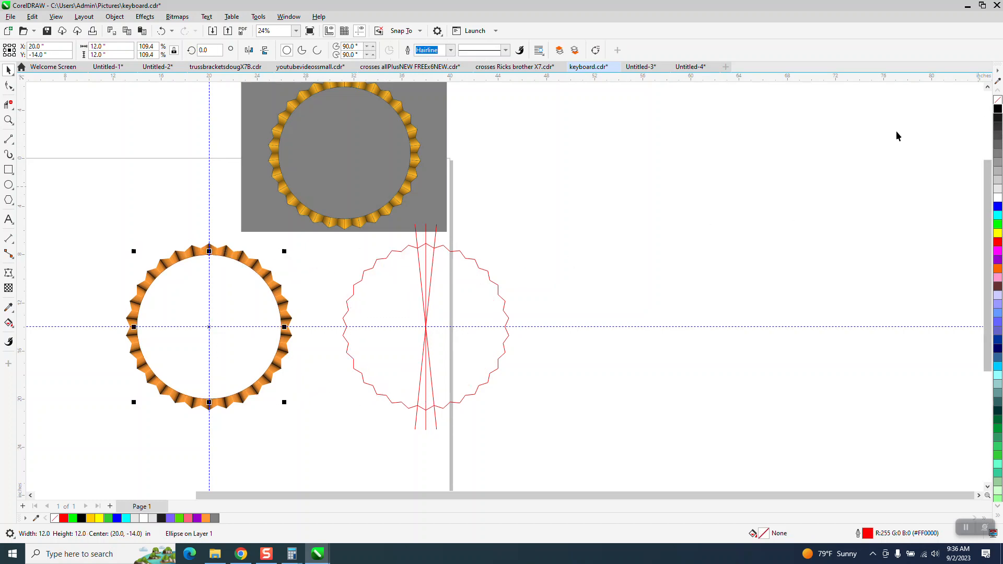
{"action": "left_click", "coordinate": [451, 50]}
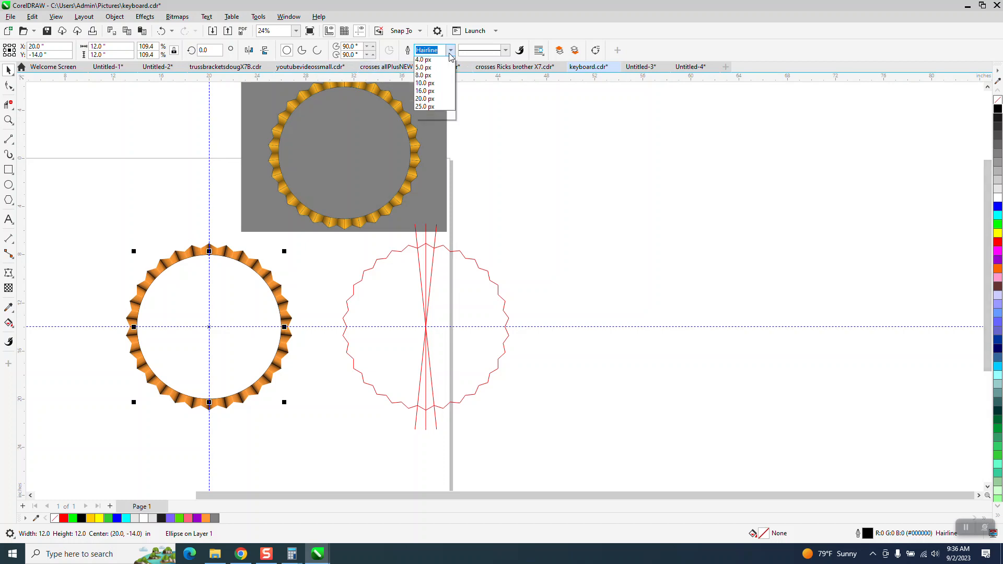
{"action": "left_click", "coordinate": [439, 105]}
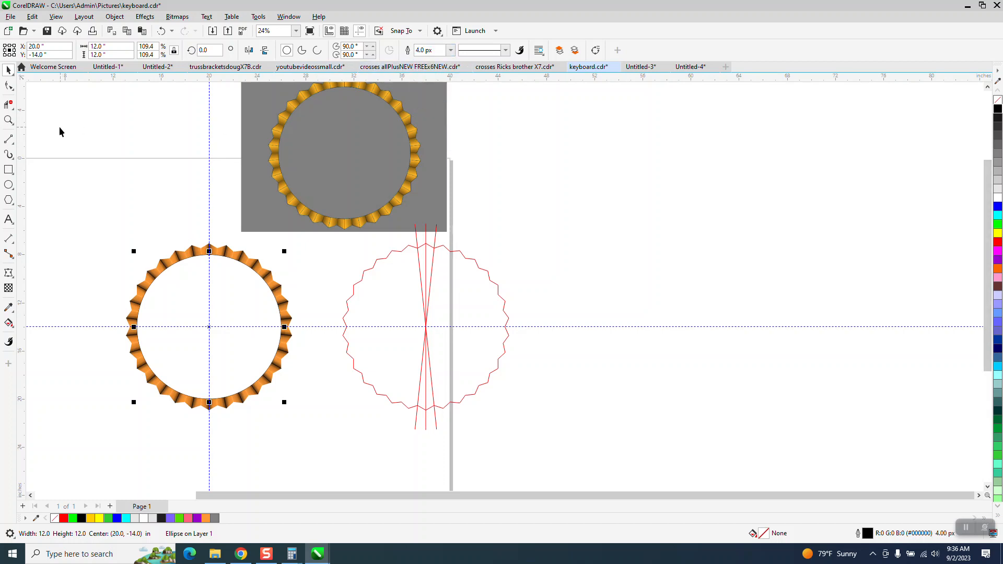
Step: Thicken the inner circle's outline to 8 px and check it against the tooth seams
{"action": "left_click", "coordinate": [8, 121]}
{"action": "left_click_drag", "start_coordinate": [173, 233], "coordinate": [236, 271]}
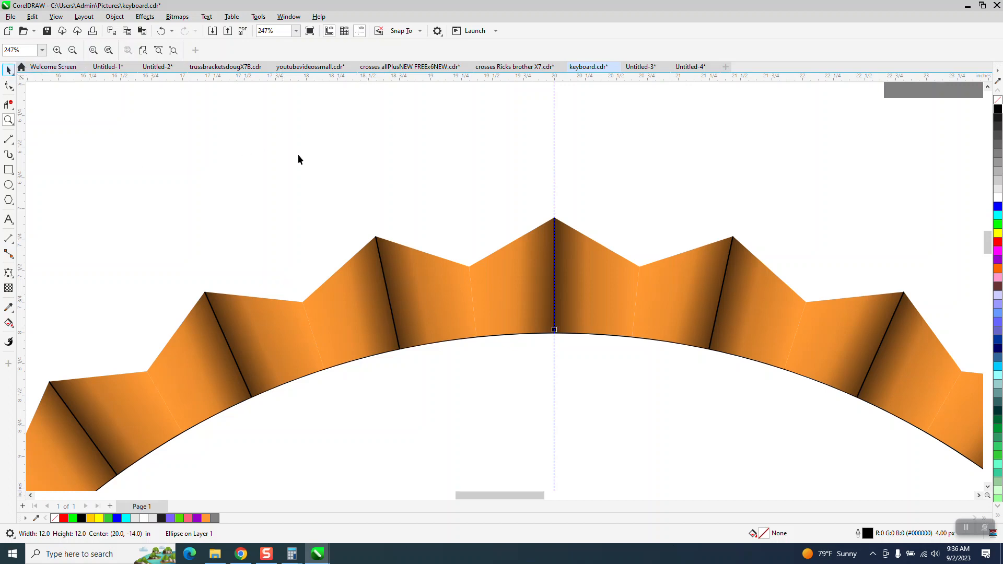
{"action": "key", "text": "space"}
{"action": "left_click", "coordinate": [452, 53]}
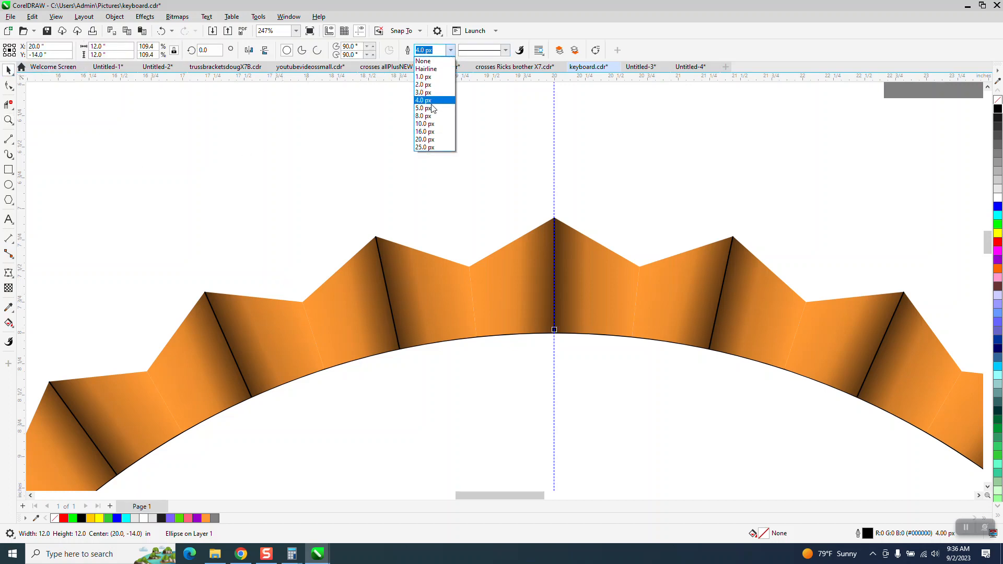
{"action": "left_click", "coordinate": [427, 113]}
{"action": "left_click", "coordinate": [450, 50]}
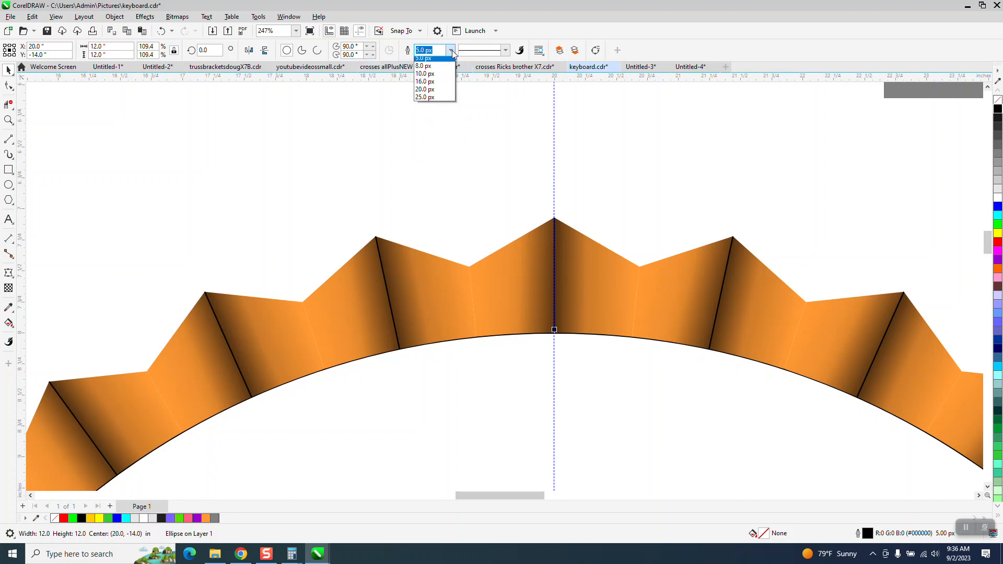
{"action": "left_click", "coordinate": [427, 116]}
{"action": "scroll", "coordinate": [405, 126], "scroll_direction": "down", "scroll_amount": 5}
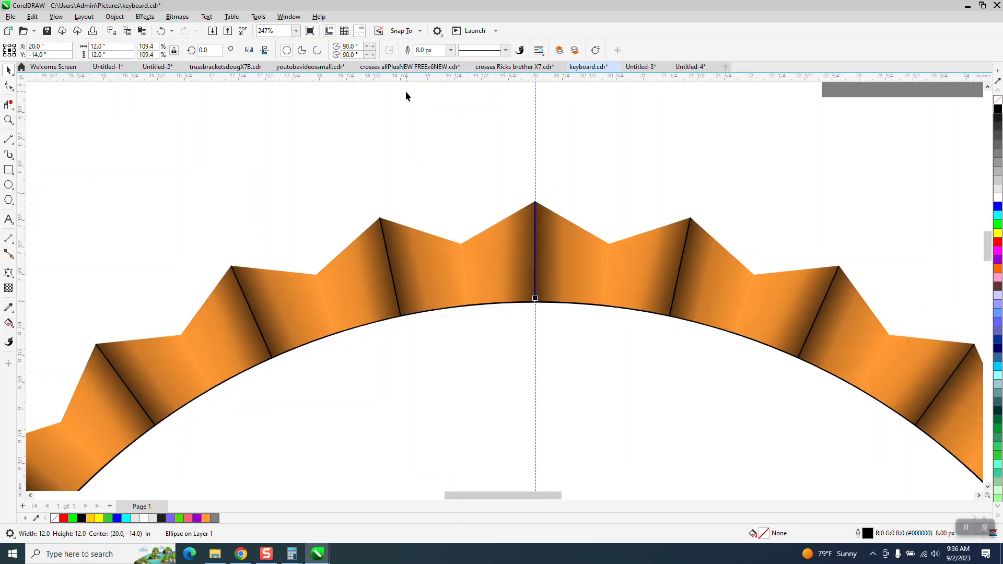
{"action": "scroll", "coordinate": [226, 275], "scroll_direction": "down", "scroll_amount": 4}
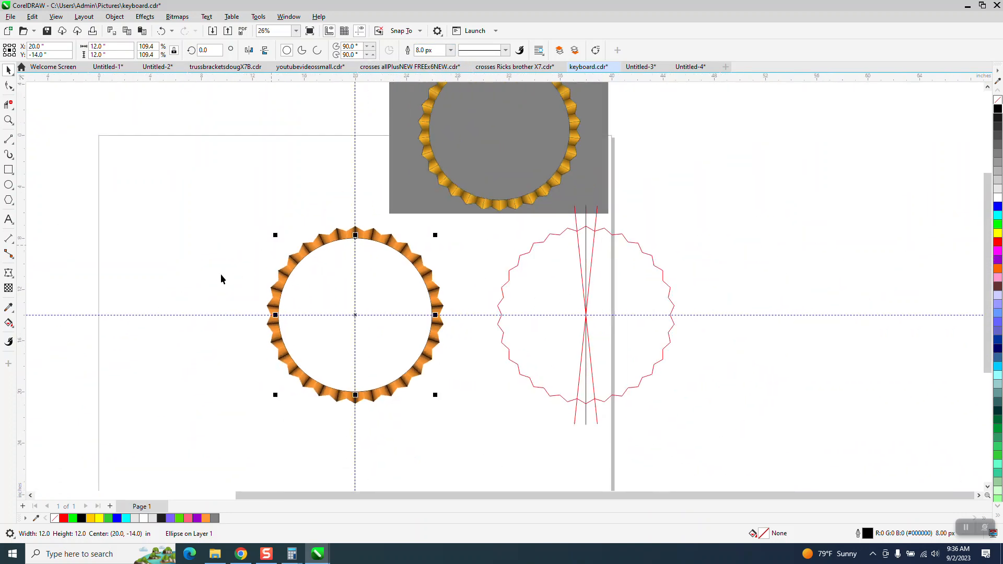
Step: Draw a rectangle about 18.8 by 15.4 in around the ring and smart-fill the area between them with orange
{"action": "left_click", "coordinate": [9, 170]}
{"action": "mouse_move", "coordinate": [224, 216]}
{"action": "left_mouse_down"}
{"action": "mouse_move", "coordinate": [306, 302]}
{"action": "mouse_move", "coordinate": [466, 414]}
{"action": "left_mouse_up"}
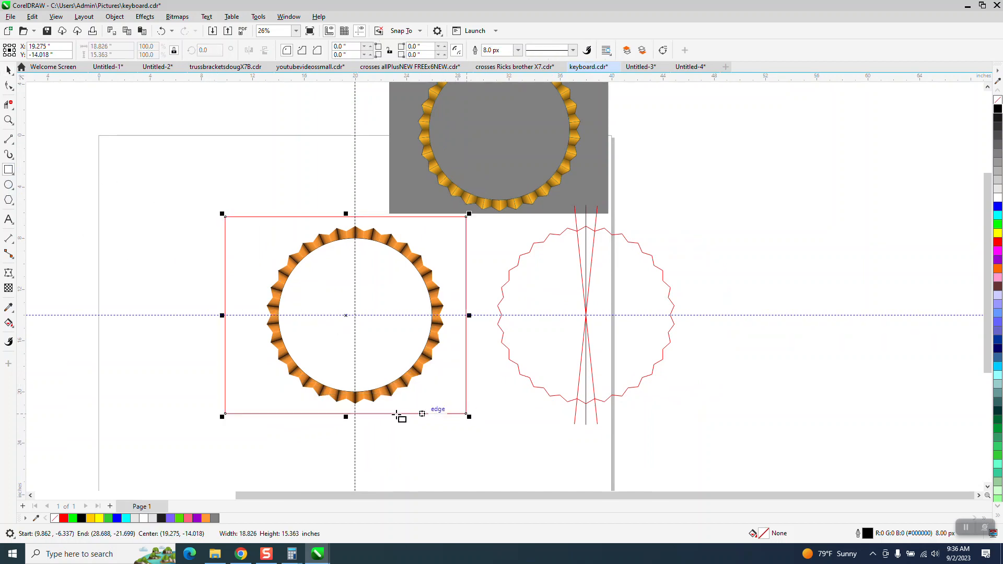
{"action": "left_click", "coordinate": [9, 323]}
{"action": "left_click", "coordinate": [14, 328]}
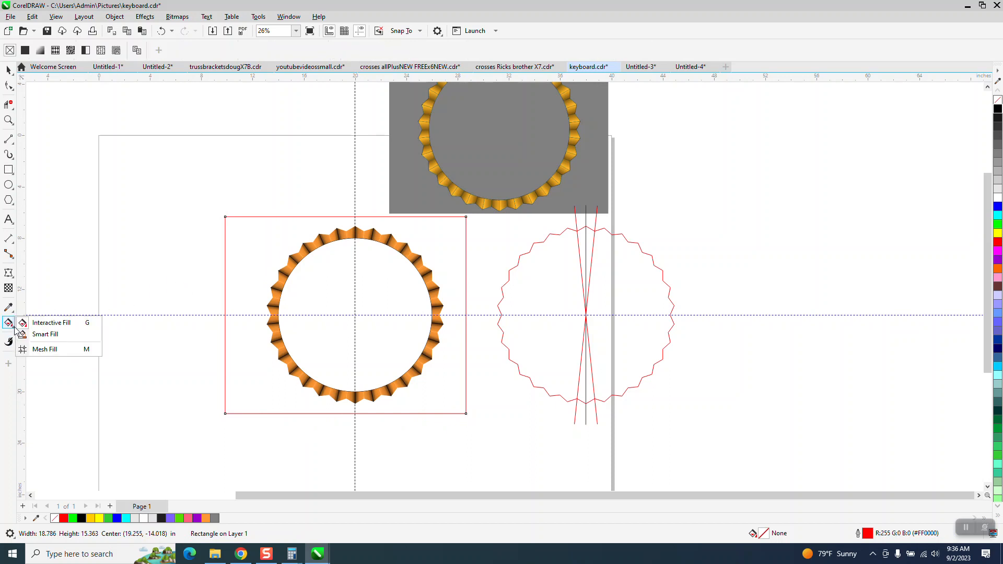
{"action": "left_click", "coordinate": [33, 334]}
{"action": "left_click", "coordinate": [250, 360]}
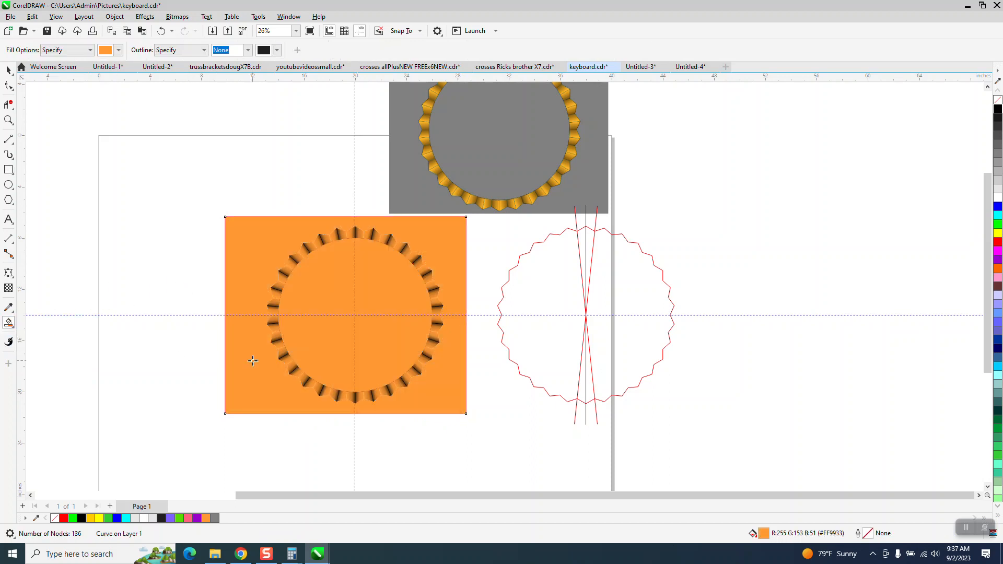
Step: Move the orange smart-fill shape left clear of the ring, remove its fill and give it a black outline
{"action": "key", "text": "Left"}
{"action": "key", "text": "Left"}
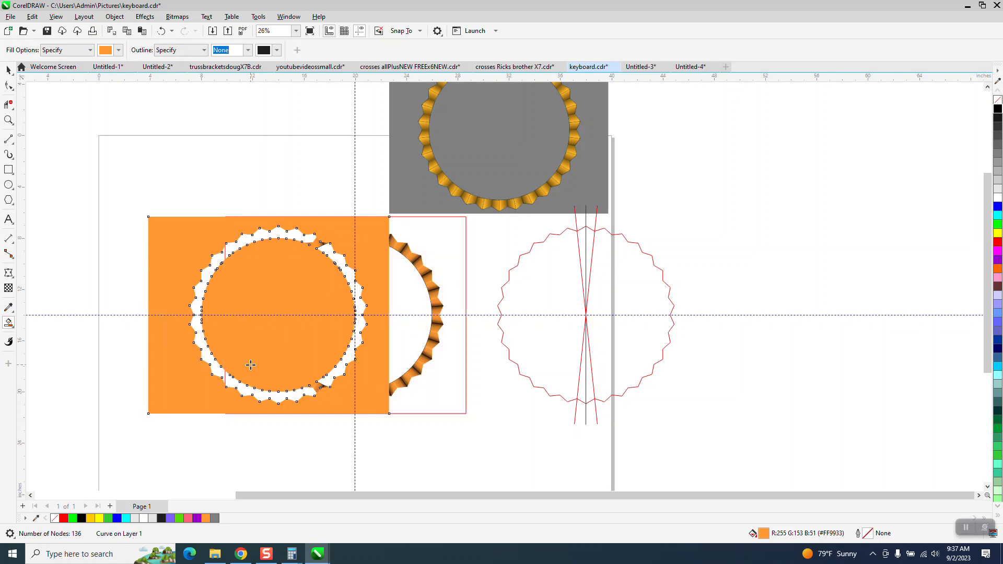
{"action": "key", "text": "Left"}
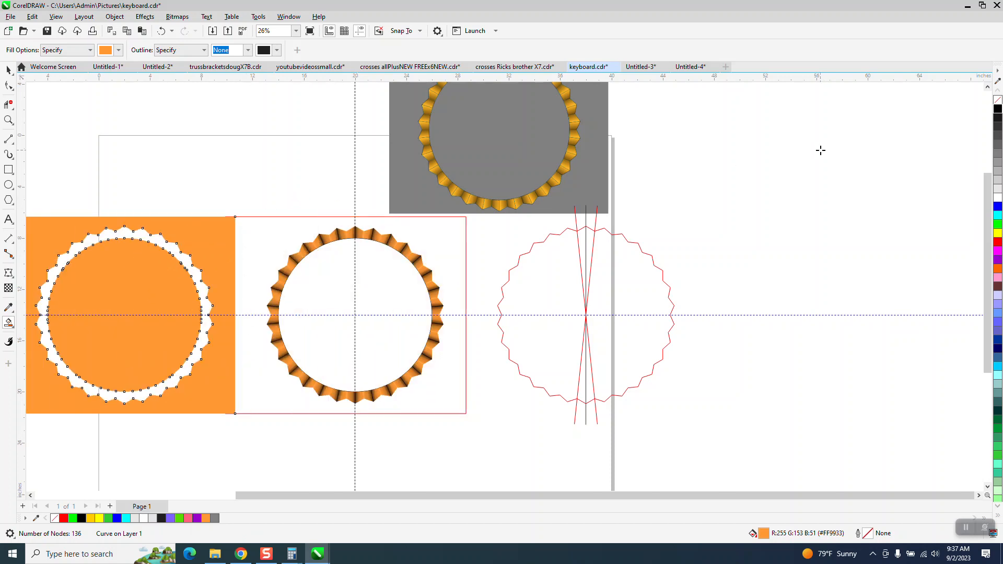
{"action": "left_click", "coordinate": [997, 99]}
{"action": "right_click", "coordinate": [997, 108]}
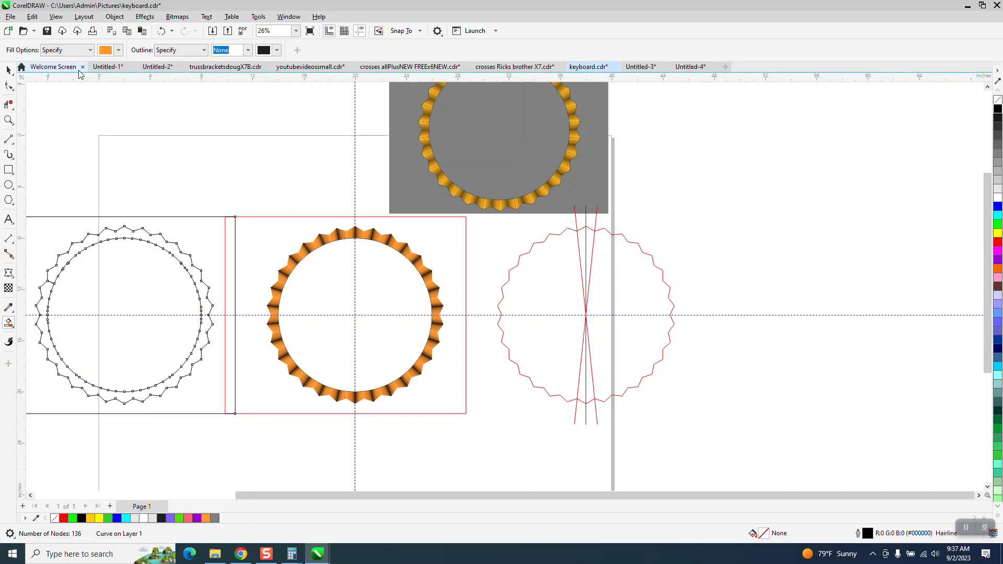
Step: Break apart the black smart-fill curve and delete its outer rectangle and inner circle, leaving the scalloped outline
{"action": "left_click", "coordinate": [114, 16]}
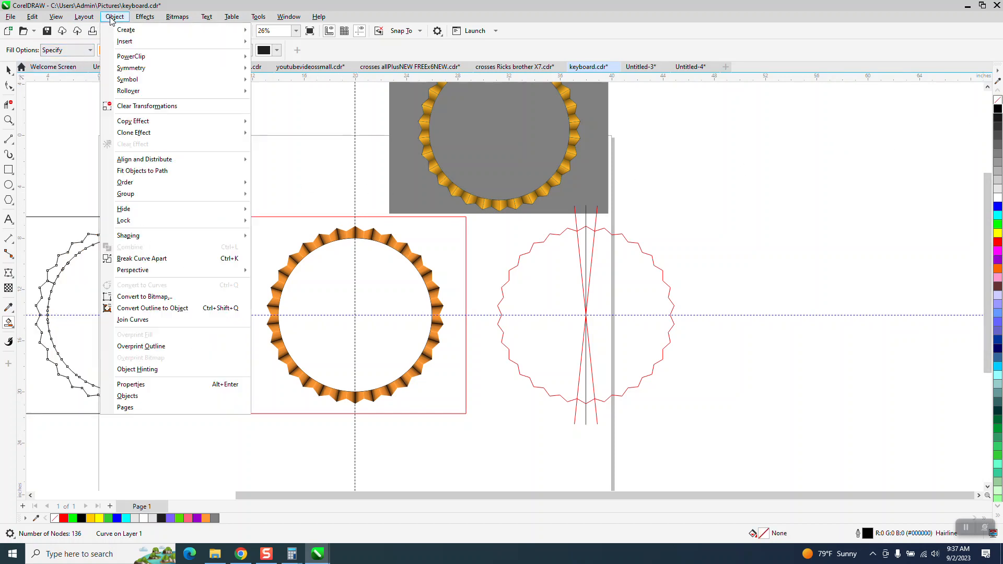
{"action": "left_click", "coordinate": [162, 258]}
{"action": "left_click", "coordinate": [204, 216]}
{"action": "key", "text": "Delete"}
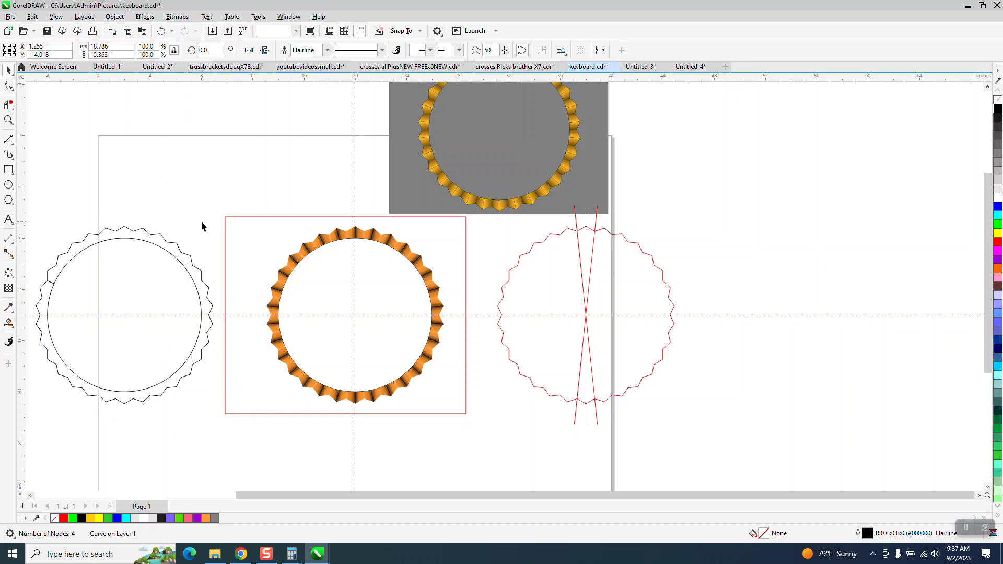
{"action": "left_click", "coordinate": [184, 270]}
{"action": "key", "text": "Delete"}
{"action": "scroll", "coordinate": [181, 266], "scroll_direction": "down", "scroll_amount": 2}
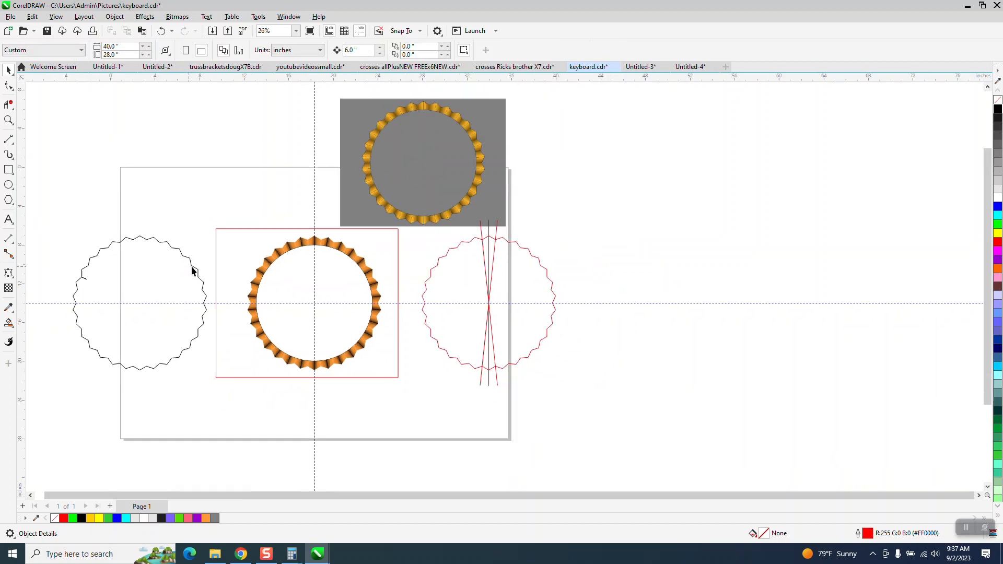
Step: Set the black scalloped outline's width to 8 px, move it over the ring to X 20 in and check its fit
{"action": "left_click", "coordinate": [175, 253]}
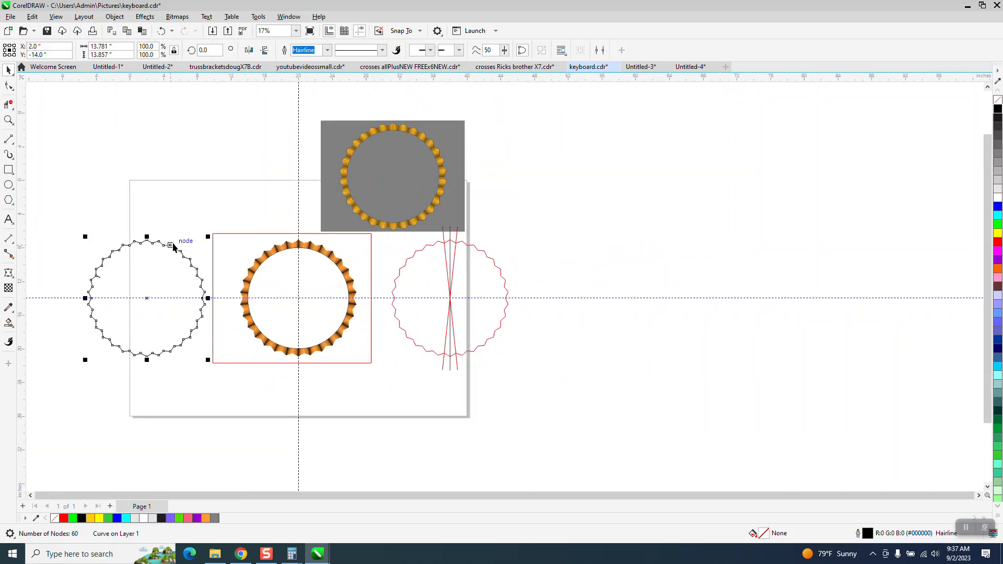
{"action": "left_click", "coordinate": [327, 50]}
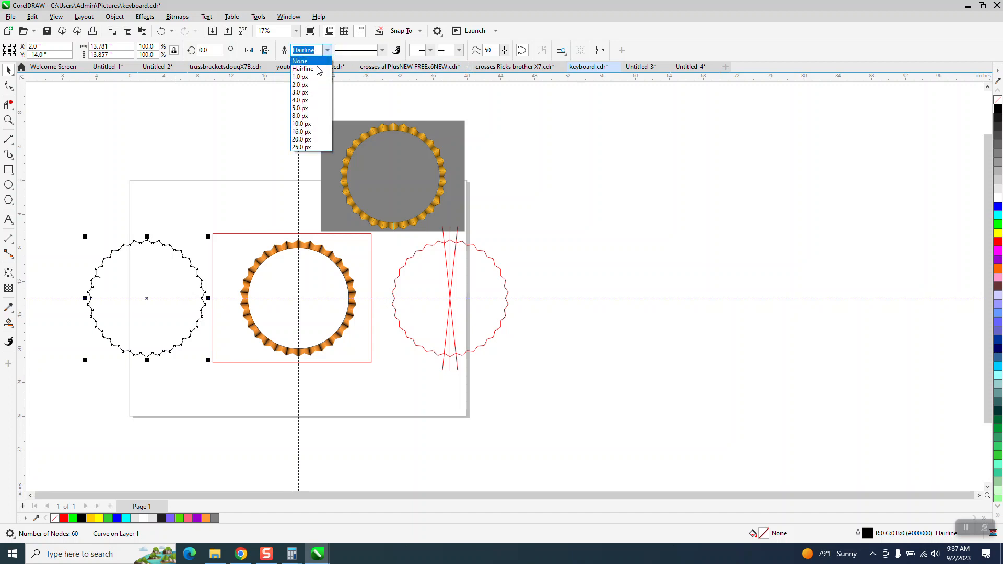
{"action": "left_click", "coordinate": [301, 115]}
{"action": "key", "text": "Right"}
{"action": "key", "text": "Right"}
{"action": "key", "text": "Right"}
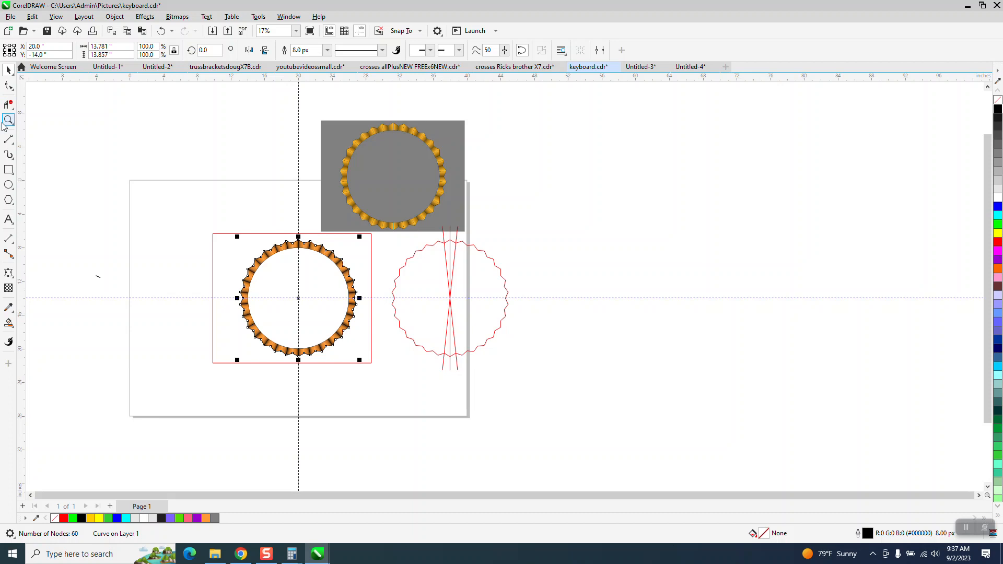
{"action": "left_click", "coordinate": [6, 123]}
{"action": "left_click_drag", "start_coordinate": [265, 222], "coordinate": [336, 271]}
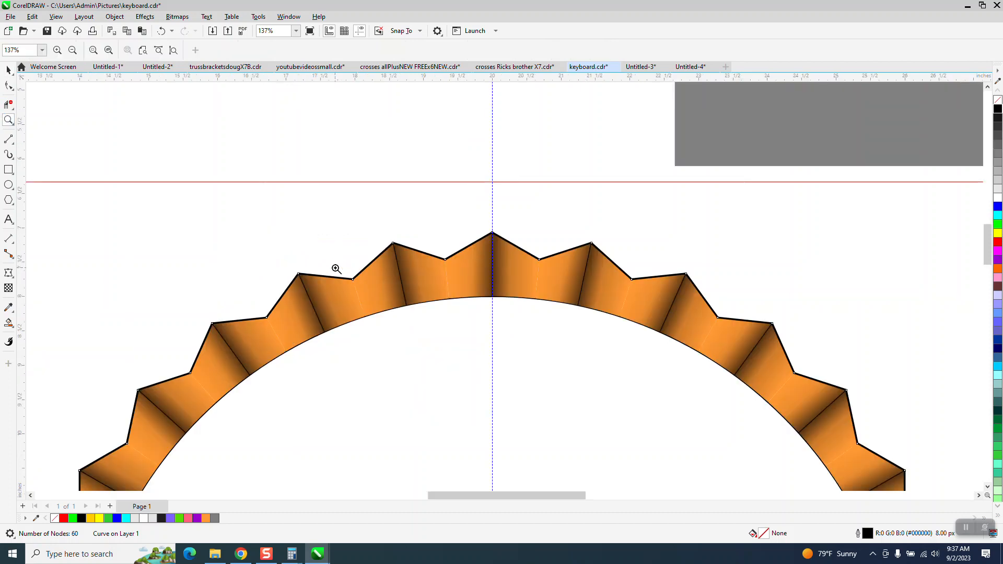
{"action": "left_click", "coordinate": [8, 70]}
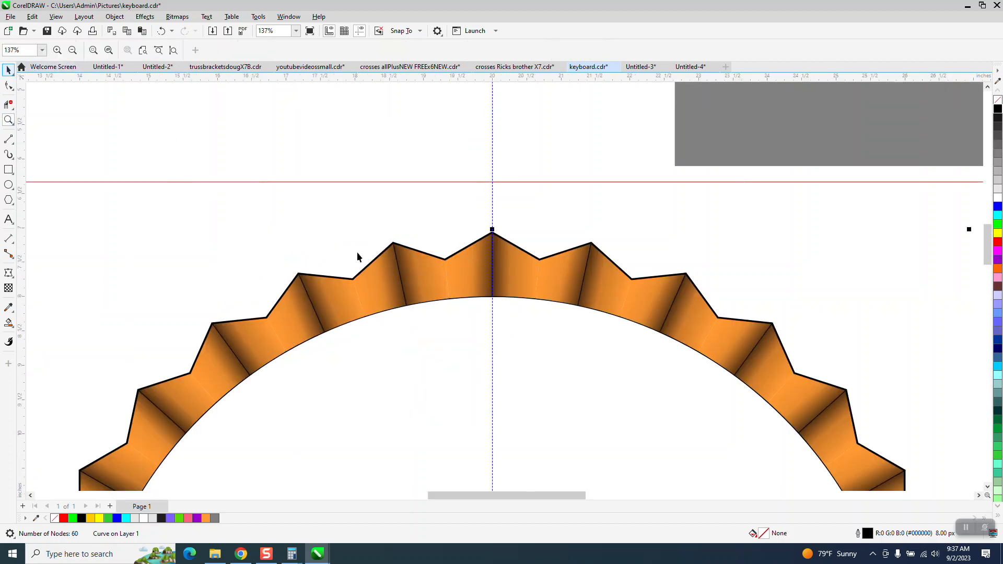
{"action": "scroll", "coordinate": [402, 345], "scroll_direction": "down", "scroll_amount": 1}
{"action": "scroll", "coordinate": [403, 309], "scroll_direction": "down", "scroll_amount": 1}
{"action": "left_click", "coordinate": [425, 316]}
{"action": "left_click", "coordinate": [425, 337]}
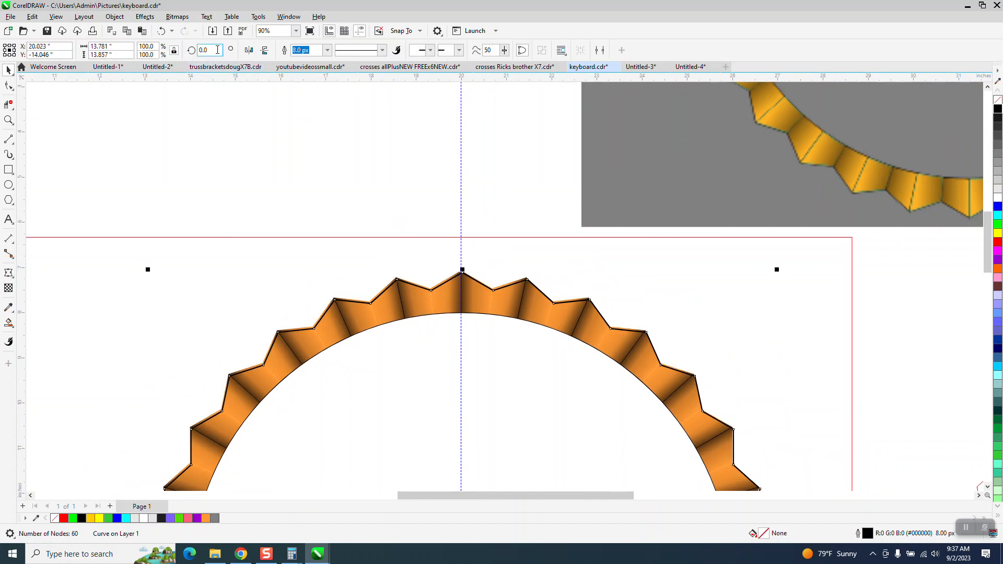
{"action": "left_click", "coordinate": [162, 31]}
Step: Delete the red rectangle around the orange ring
{"action": "scroll", "coordinate": [381, 152], "scroll_direction": "down", "scroll_amount": 1}
{"action": "scroll", "coordinate": [447, 194], "scroll_direction": "down", "scroll_amount": 3}
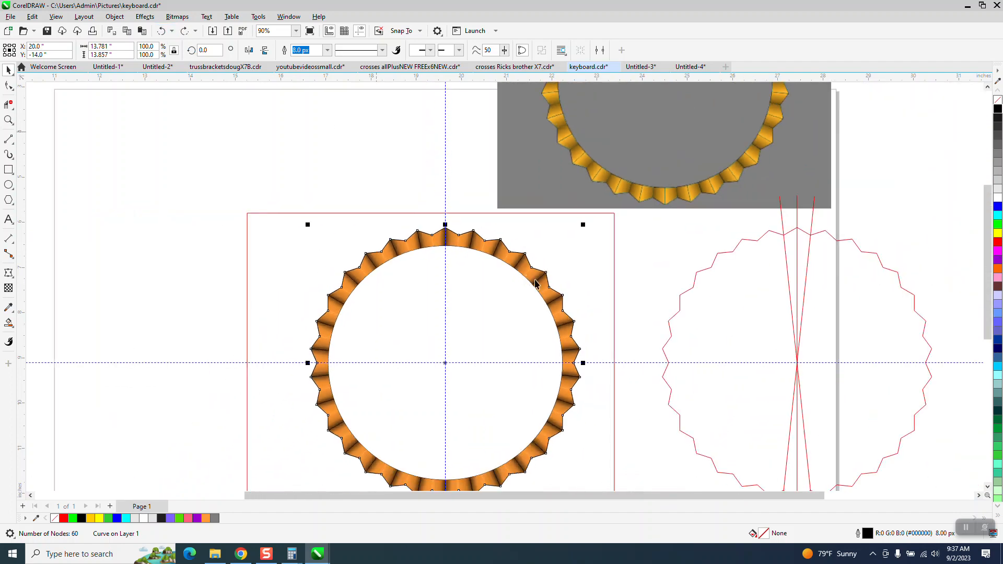
{"action": "left_click", "coordinate": [593, 308]}
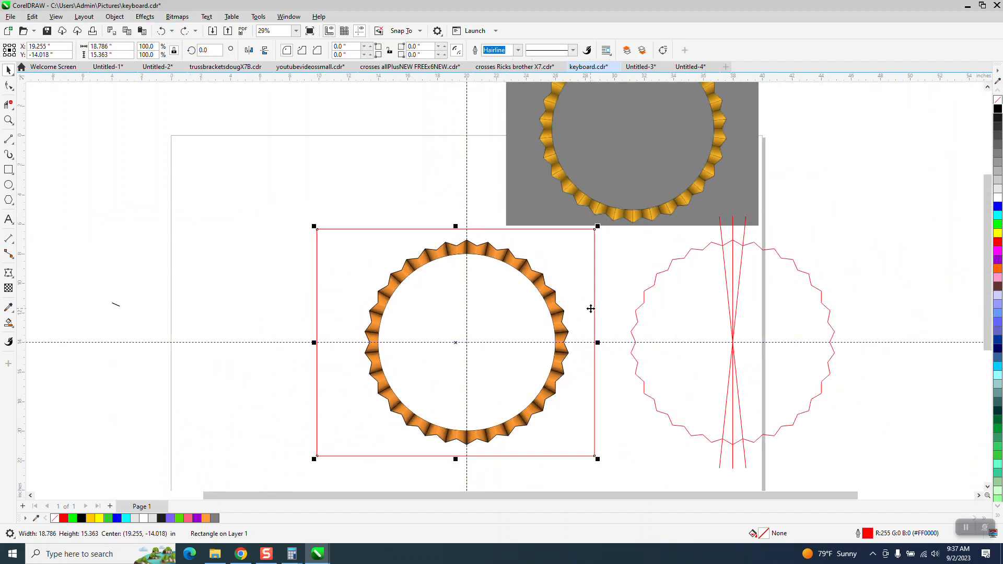
{"action": "key", "text": "Delete"}
Step: Move the black scalloped outline and the 12 in circle off the ring to X 2 in
{"action": "left_click", "coordinate": [552, 337]}
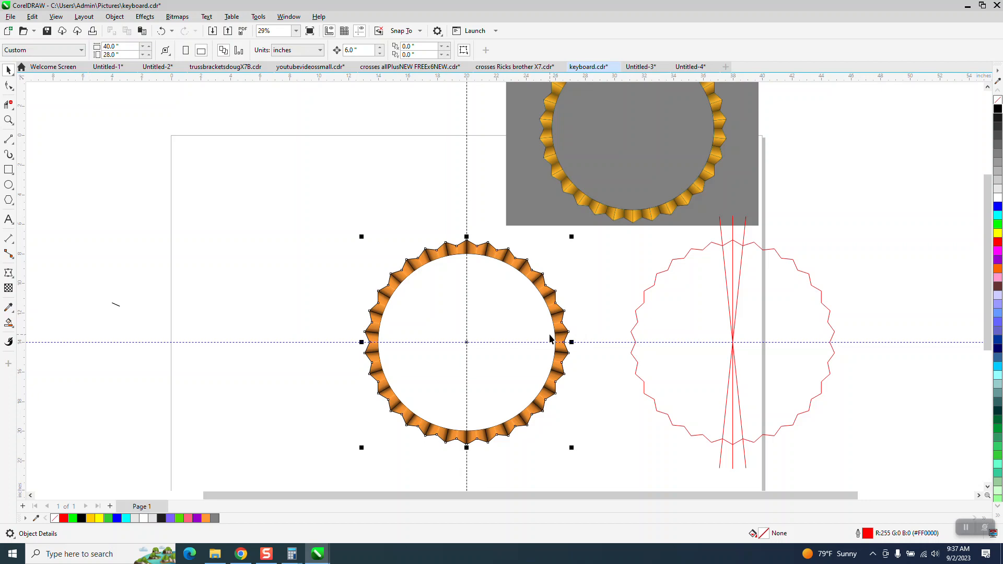
{"action": "key", "text": "Left"}
{"action": "key", "text": "Left"}
{"action": "key", "text": "Left"}
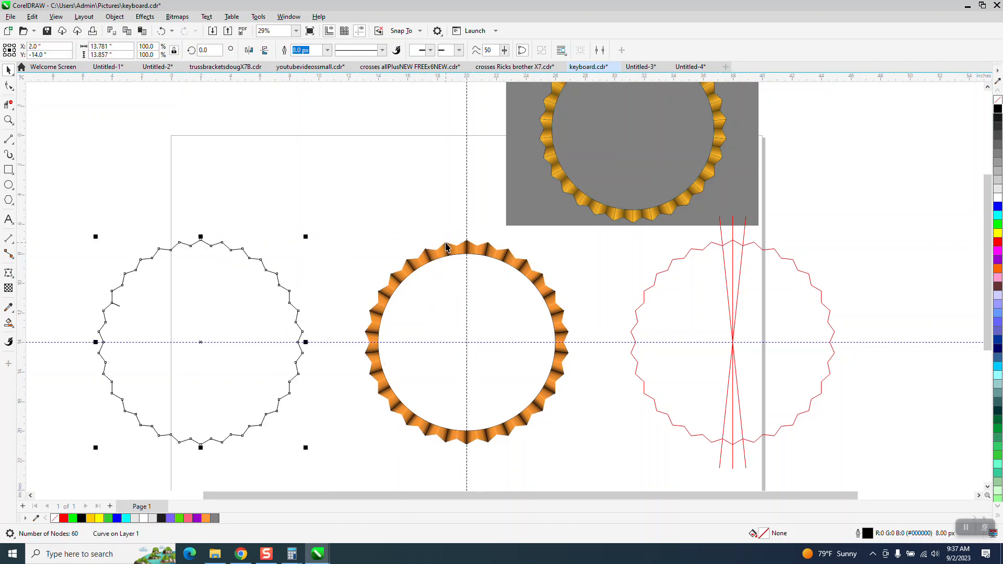
{"action": "left_click", "coordinate": [445, 256]}
{"action": "key", "text": "Left"}
{"action": "key", "text": "Left"}
{"action": "key", "text": "Left"}
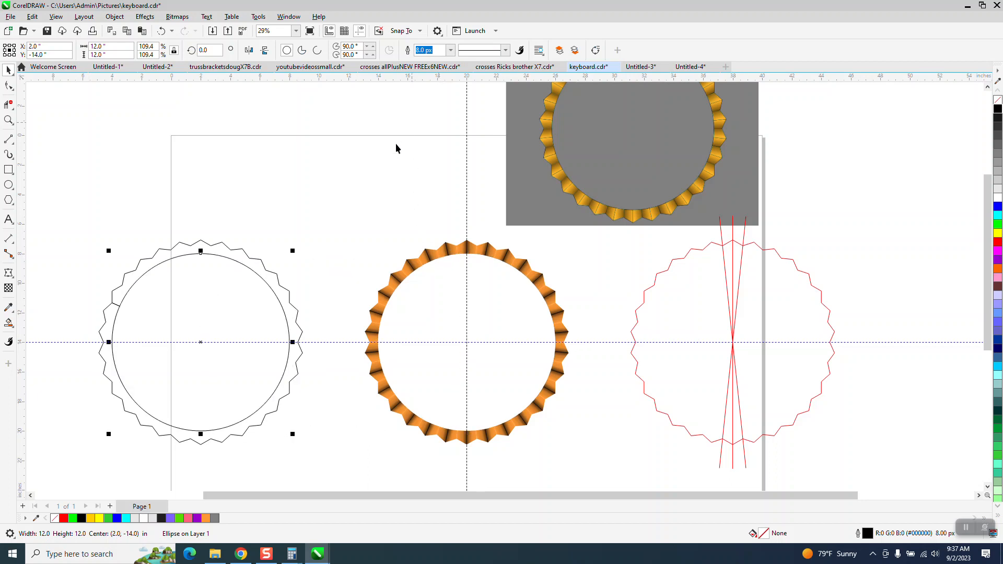
Step: Remove the stray short line between the scalloped outline and the circle with the Virtual Segment Delete tool
{"action": "left_click", "coordinate": [8, 120]}
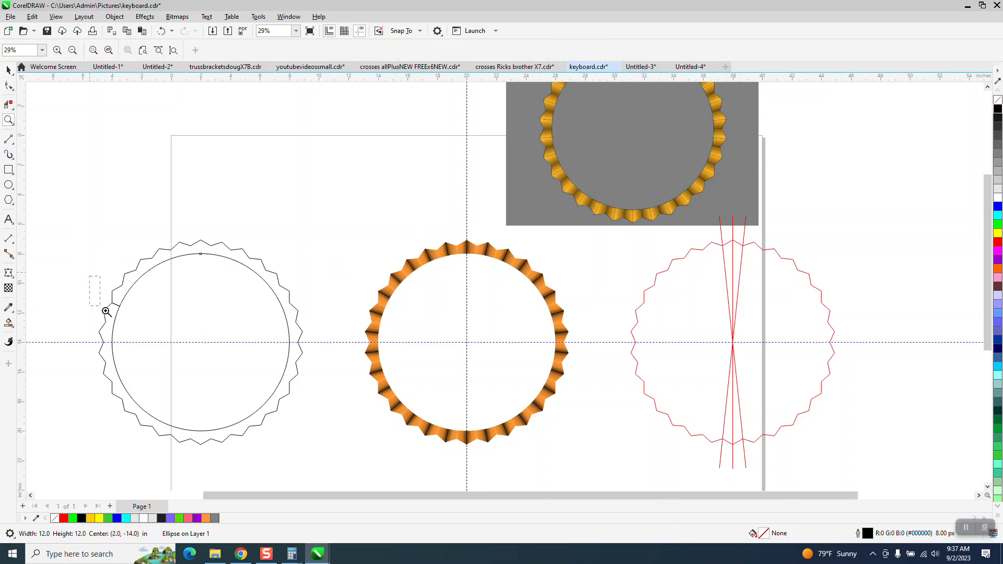
{"action": "left_click_drag", "start_coordinate": [93, 292], "coordinate": [167, 306]}
{"action": "left_click", "coordinate": [8, 104]}
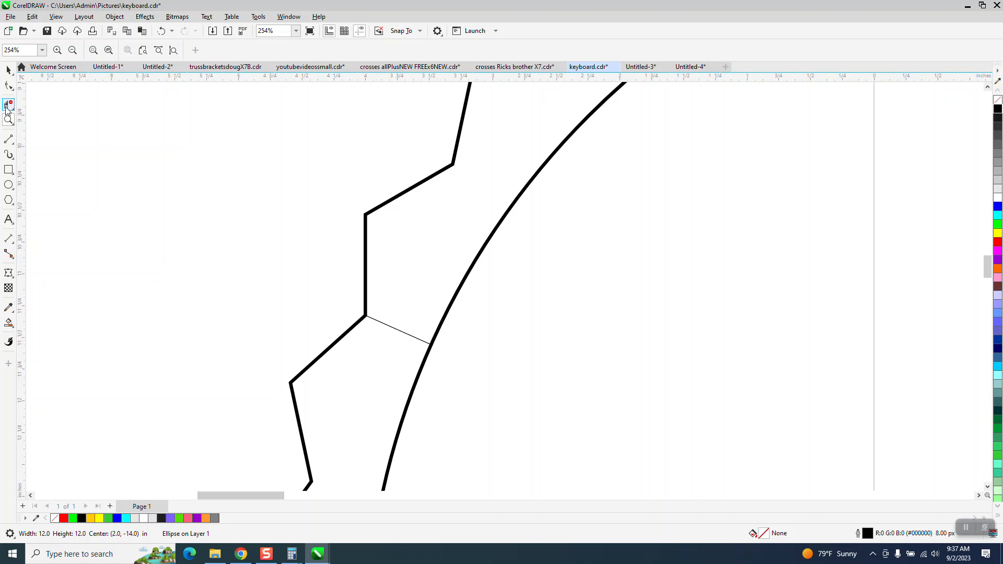
{"action": "scroll", "coordinate": [308, 258], "scroll_direction": "down", "scroll_amount": 5}
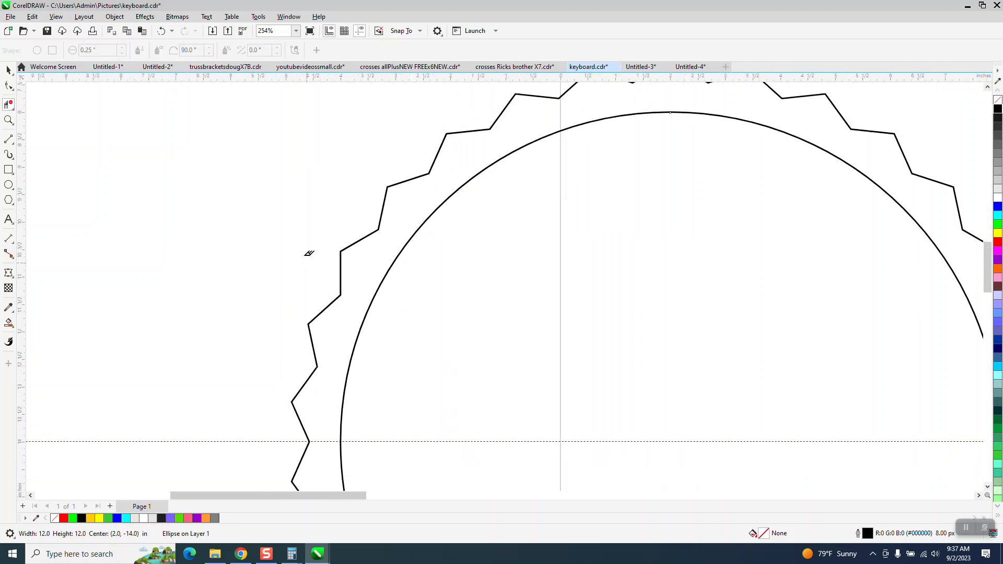
{"action": "left_click", "coordinate": [8, 120]}
{"action": "left_click_drag", "start_coordinate": [607, 204], "coordinate": [684, 239]}
{"action": "scroll", "coordinate": [369, 173], "scroll_direction": "down", "scroll_amount": 8}
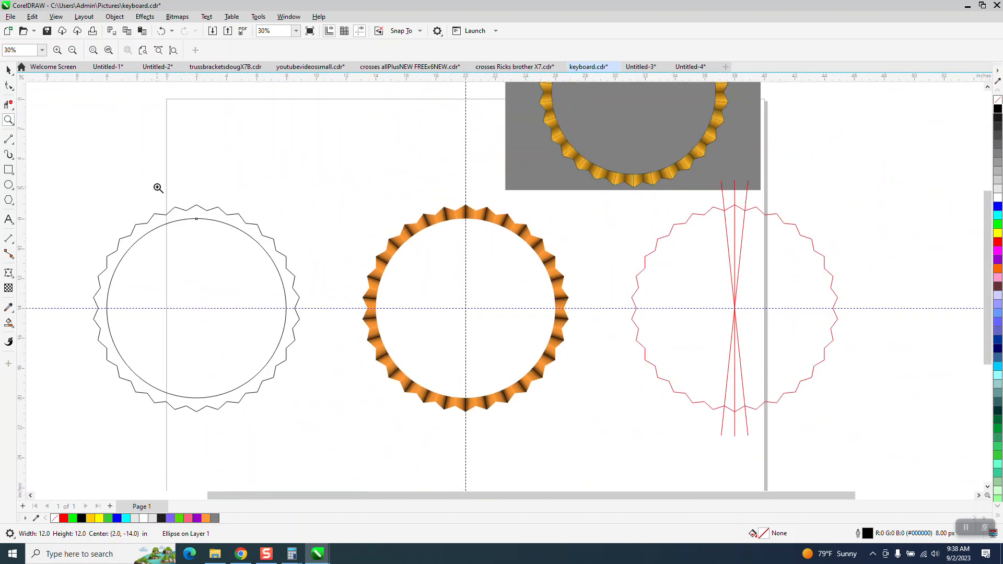
Step: Move the 12 in circle back inside the orange ring to X 20 in
{"action": "left_click", "coordinate": [9, 69]}
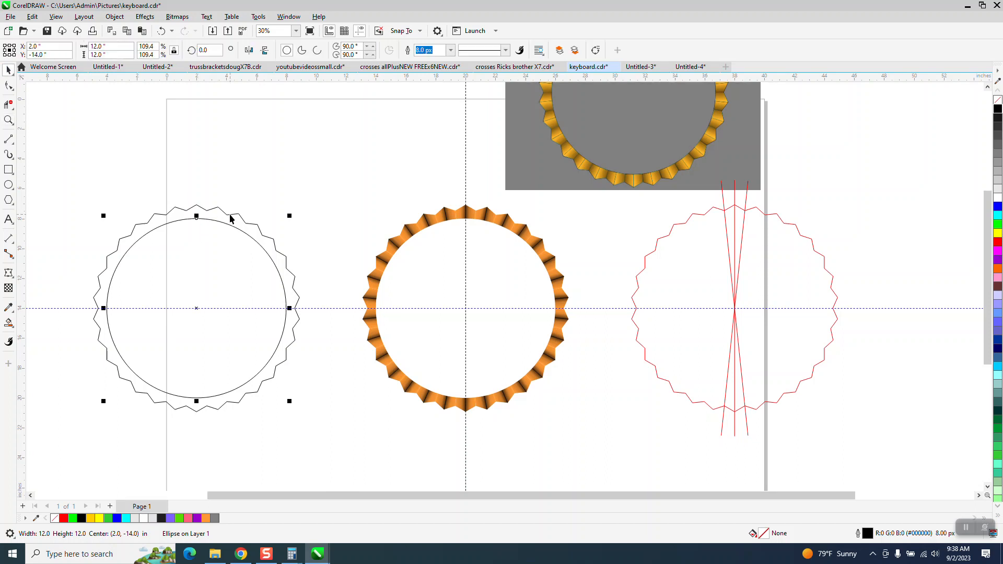
{"action": "key", "text": "Right"}
{"action": "key", "text": "Right"}
{"action": "key", "text": "Right"}
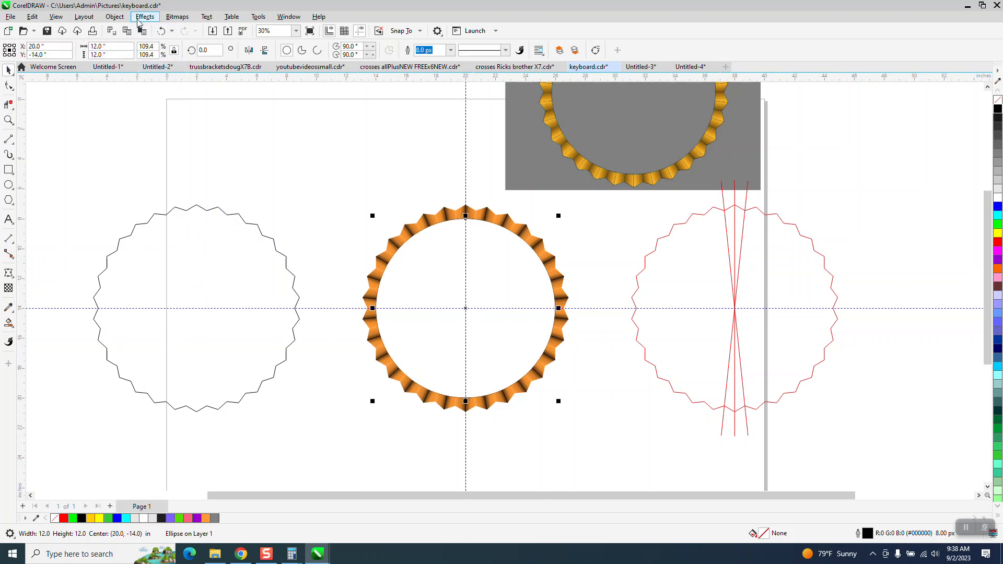
Step: Bring the ring's inner circle to the front of the page so it overlaps the teeth
{"action": "left_click", "coordinate": [8, 120]}
{"action": "left_click_drag", "start_coordinate": [385, 195], "coordinate": [473, 265]}
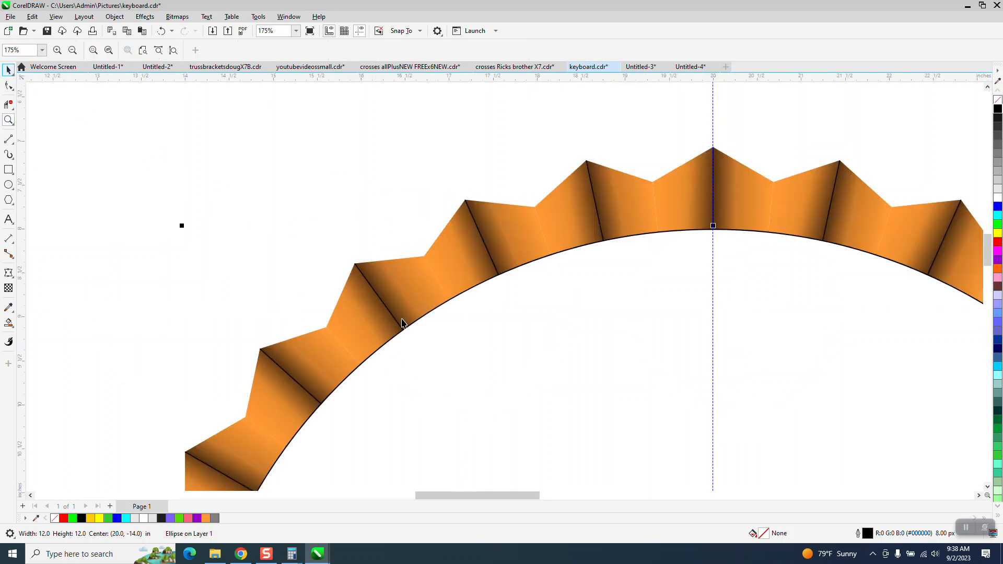
{"action": "key", "text": "space"}
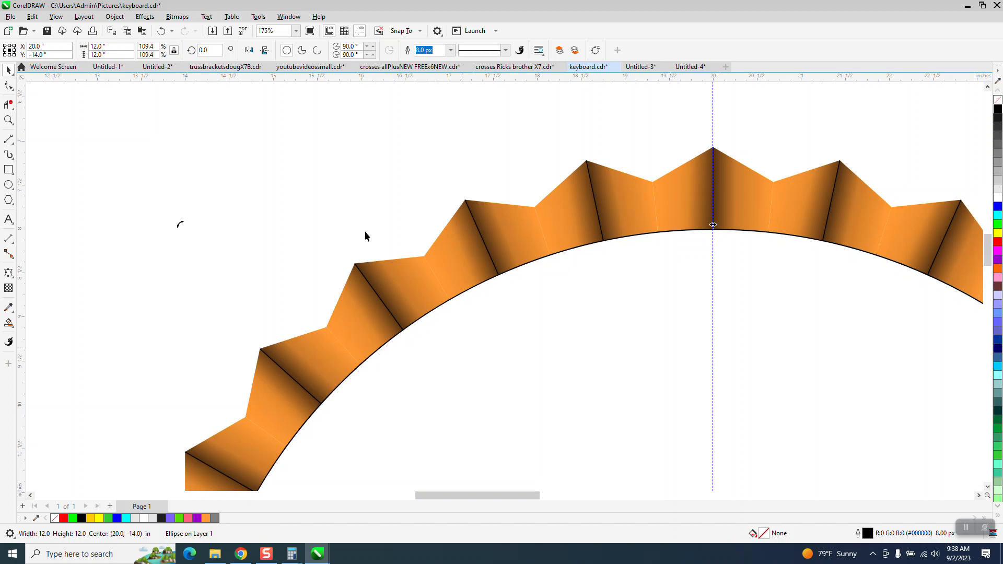
{"action": "left_click", "coordinate": [146, 17]}
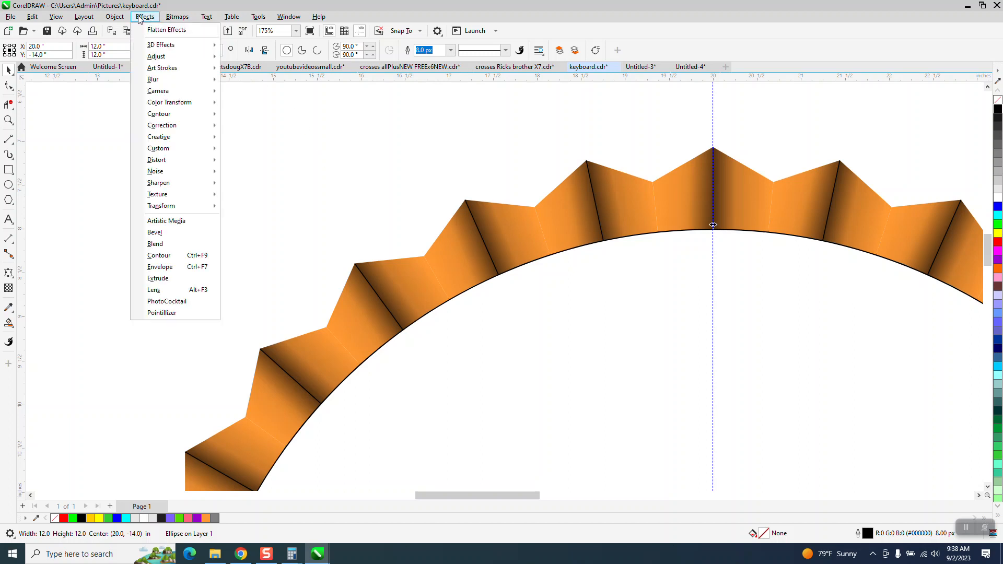
{"action": "mouse_move", "coordinate": [121, 19]}
{"action": "mouse_move", "coordinate": [159, 182]}
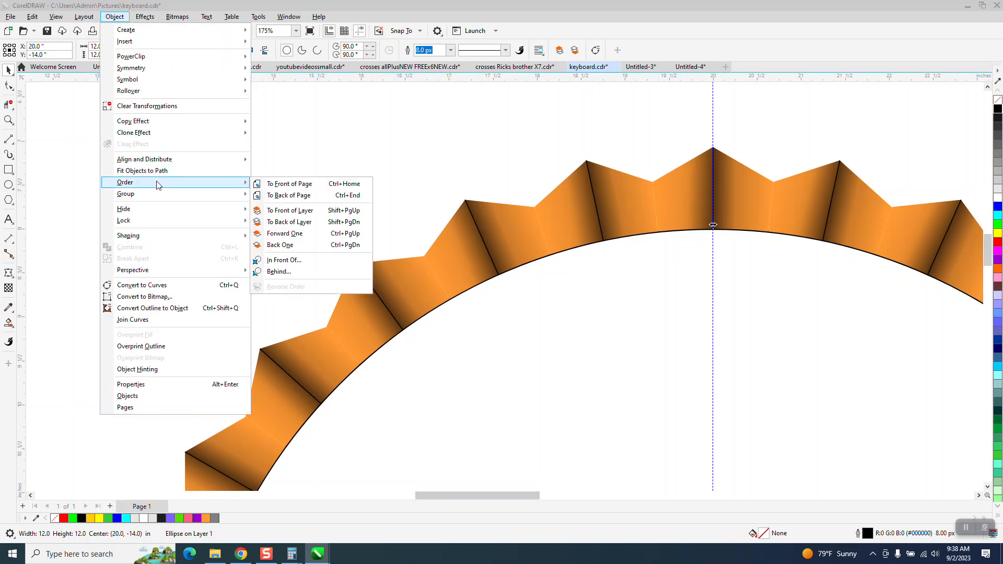
{"action": "left_click", "coordinate": [276, 187]}
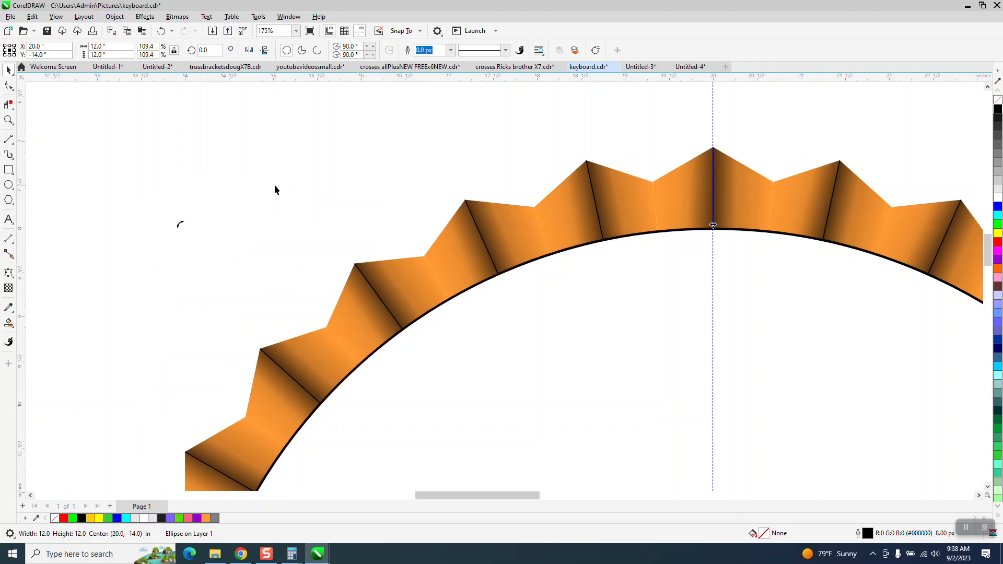
Step: Move the black scalloped outline back over the orange ring to X 20 in
{"action": "scroll", "coordinate": [274, 180], "scroll_direction": "down", "scroll_amount": 4}
{"action": "scroll", "coordinate": [353, 185], "scroll_direction": "down", "scroll_amount": 1}
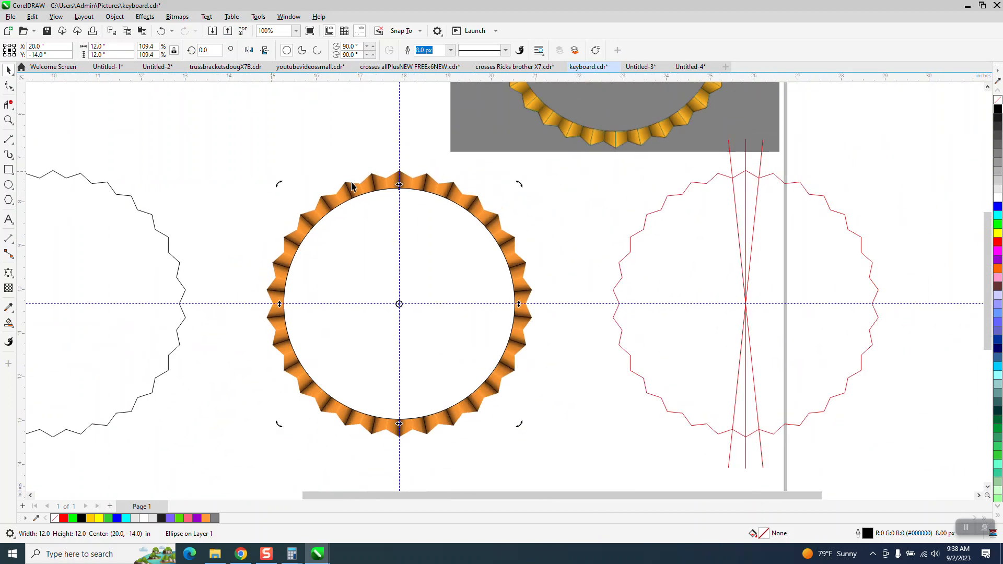
{"action": "left_click", "coordinate": [136, 237]}
{"action": "key", "text": "Right"}
{"action": "key", "text": "Right"}
{"action": "key", "text": "Right"}
{"action": "key", "text": "Right"}
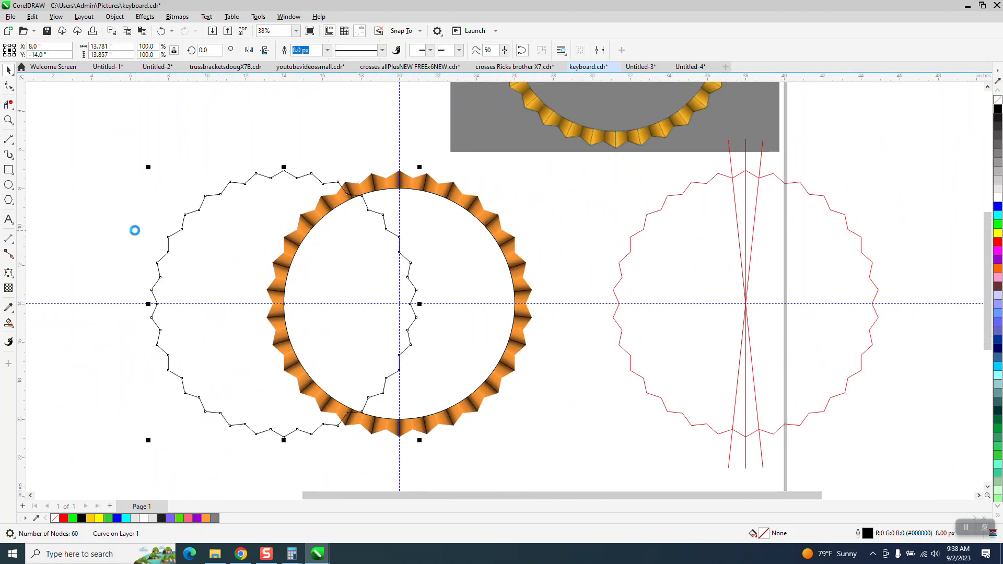
{"action": "key", "text": "Left"}
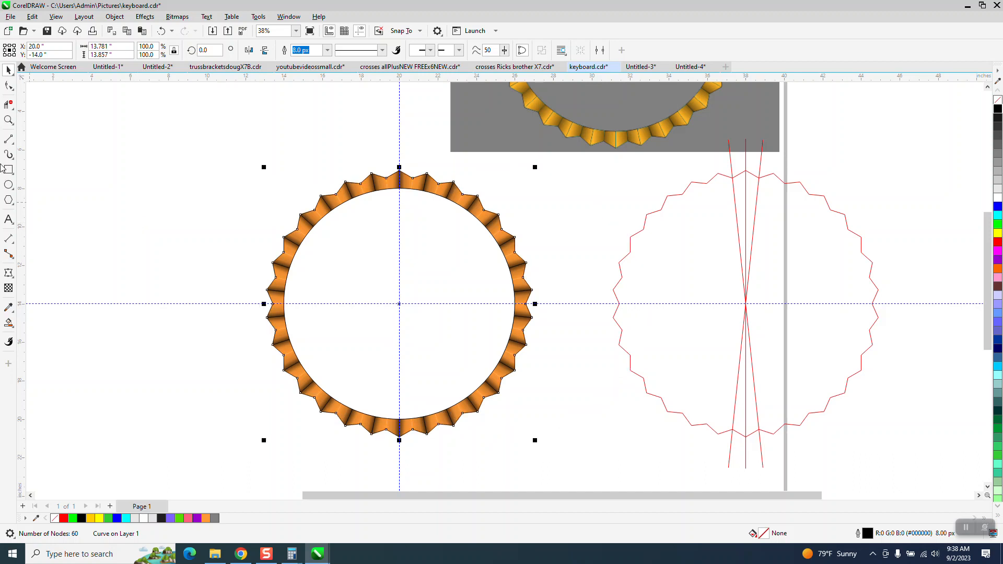
Step: Hide the guidelines and inspect the outlined teeth along the ring's upper arc against the reference image
{"action": "left_click", "coordinate": [9, 119]}
{"action": "left_click_drag", "start_coordinate": [345, 162], "coordinate": [455, 217]}
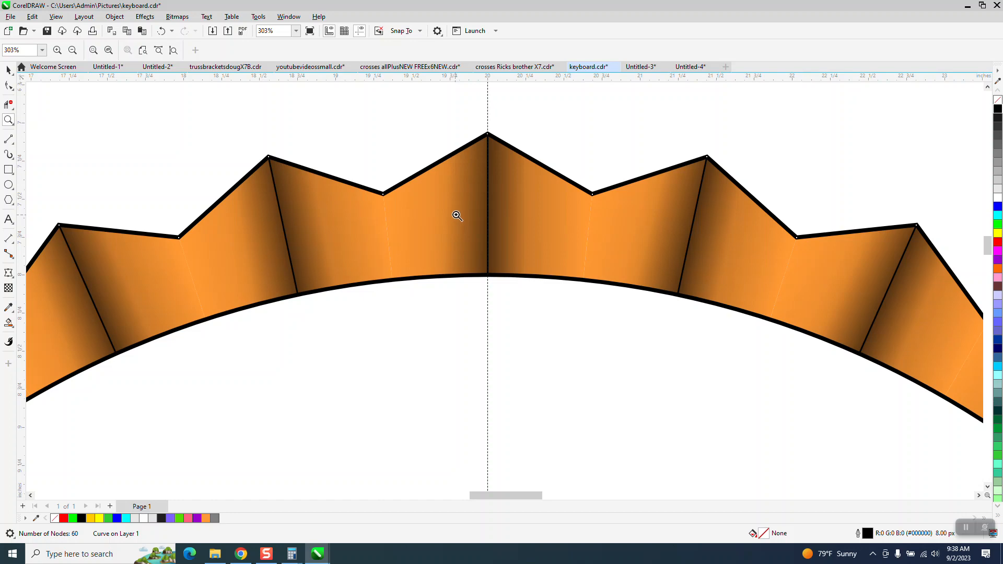
{"action": "scroll", "coordinate": [456, 217], "scroll_direction": "down", "scroll_amount": 1}
{"action": "left_click", "coordinate": [360, 32]}
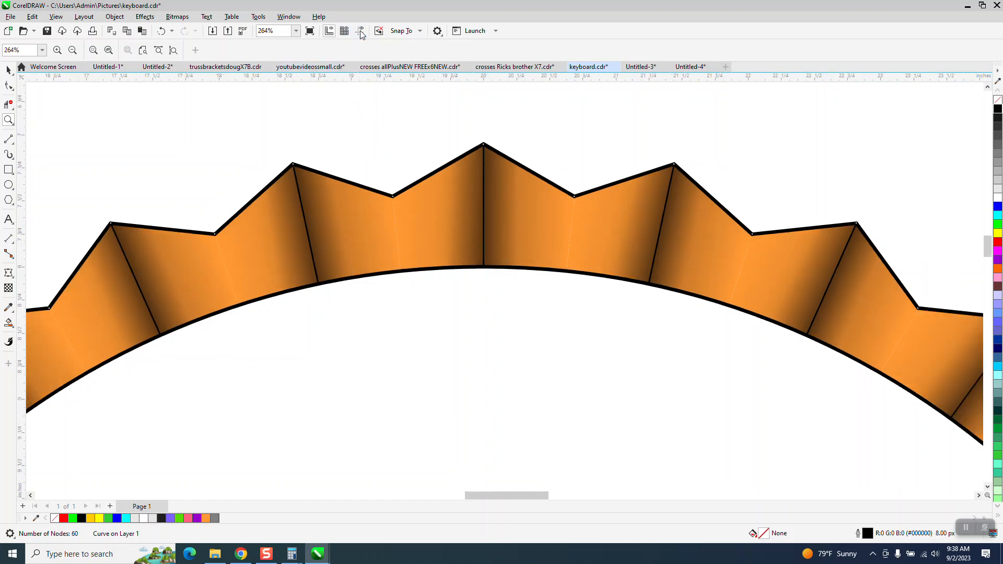
{"action": "scroll", "coordinate": [510, 145], "scroll_direction": "down", "scroll_amount": 6}
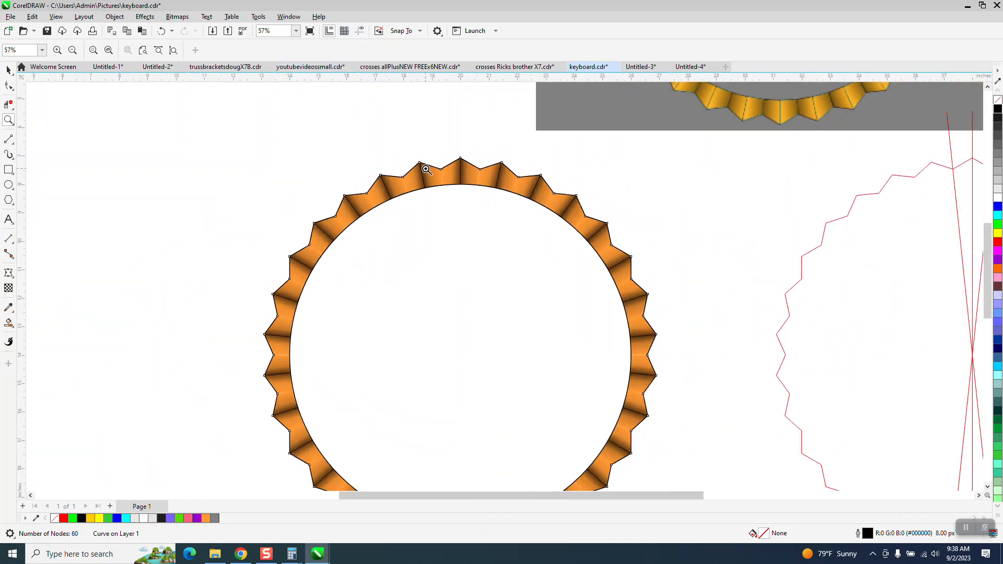
{"action": "scroll", "coordinate": [395, 228], "scroll_direction": "down", "scroll_amount": 1}
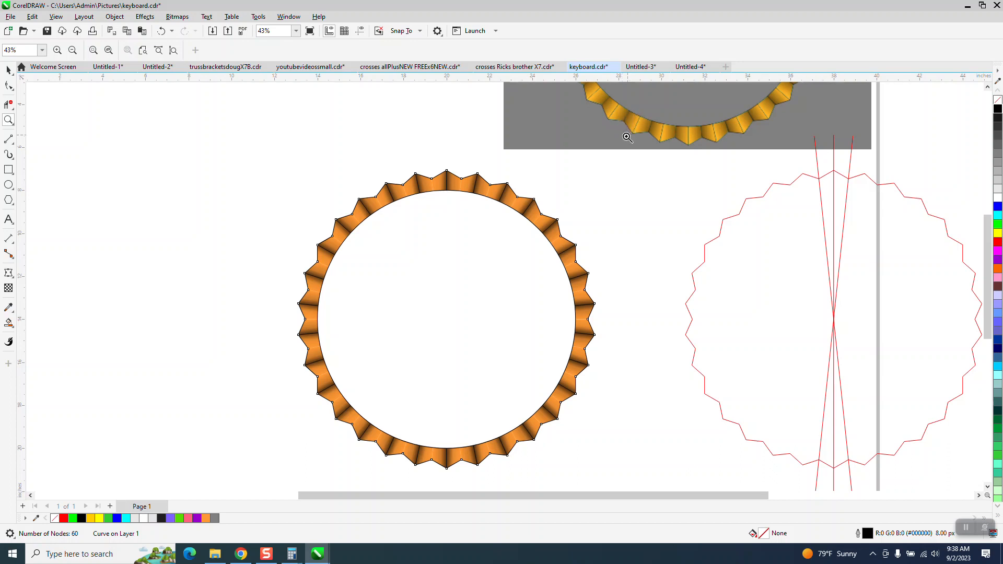
{"action": "left_click_drag", "start_coordinate": [410, 162], "coordinate": [517, 218]}
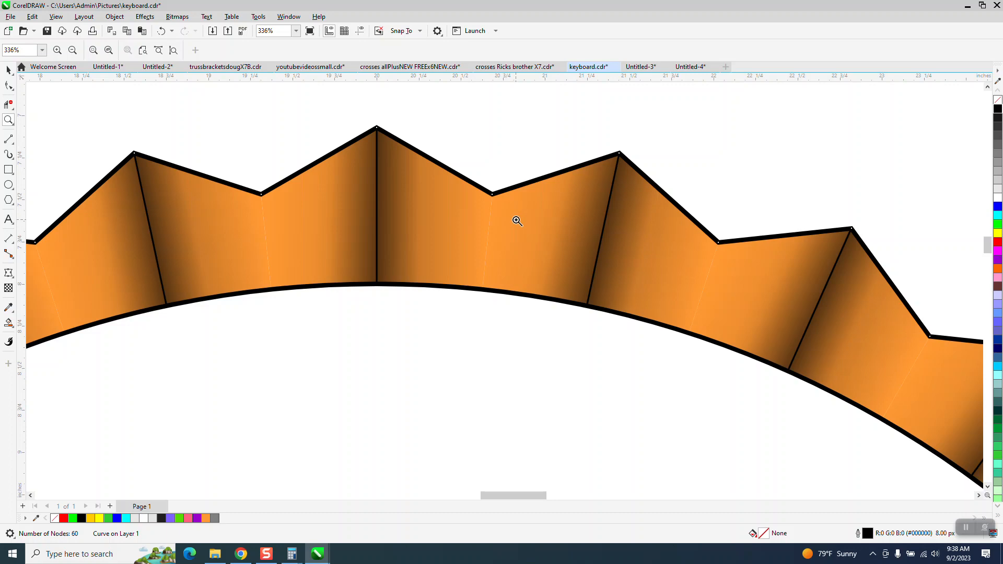
{"action": "scroll", "coordinate": [520, 218], "scroll_direction": "down", "scroll_amount": 3}
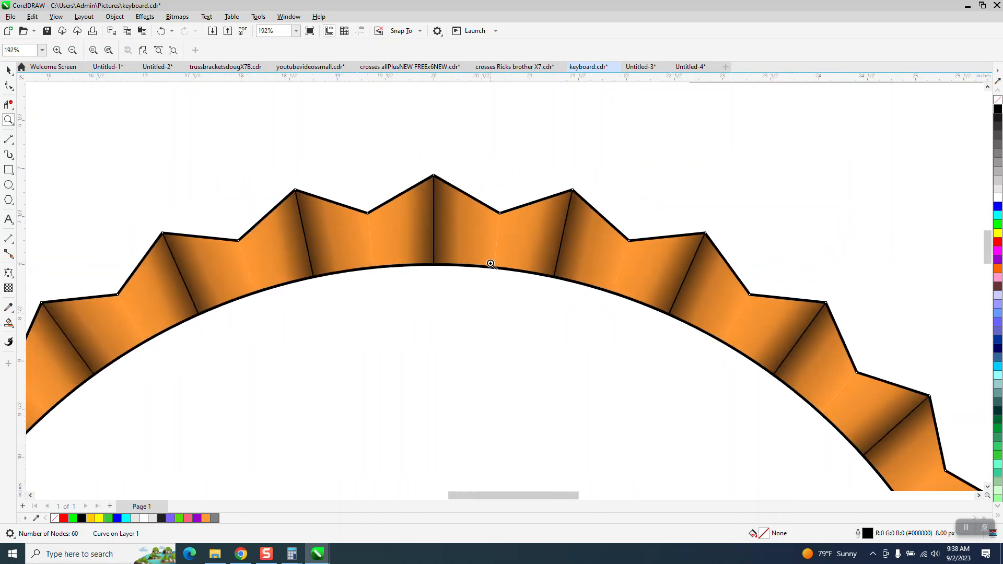
{"action": "scroll", "coordinate": [486, 261], "scroll_direction": "down", "scroll_amount": 2}
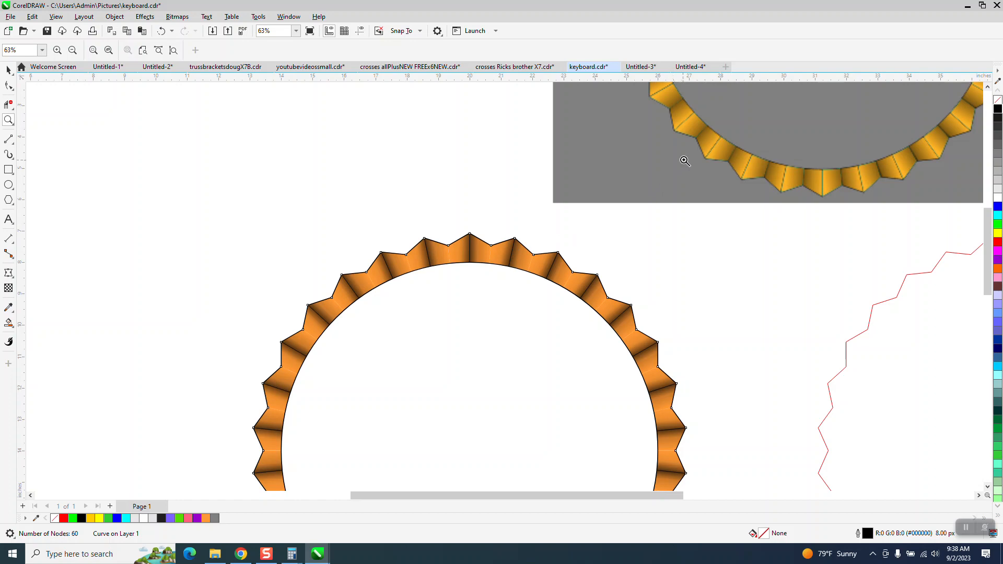
Step: Group all the teeth, seam lines and outlines of the orange ring and rotate the group 6 degrees
{"action": "left_click_drag", "start_coordinate": [702, 135], "coordinate": [778, 186]}
{"action": "scroll", "coordinate": [642, 254], "scroll_direction": "down", "scroll_amount": 8}
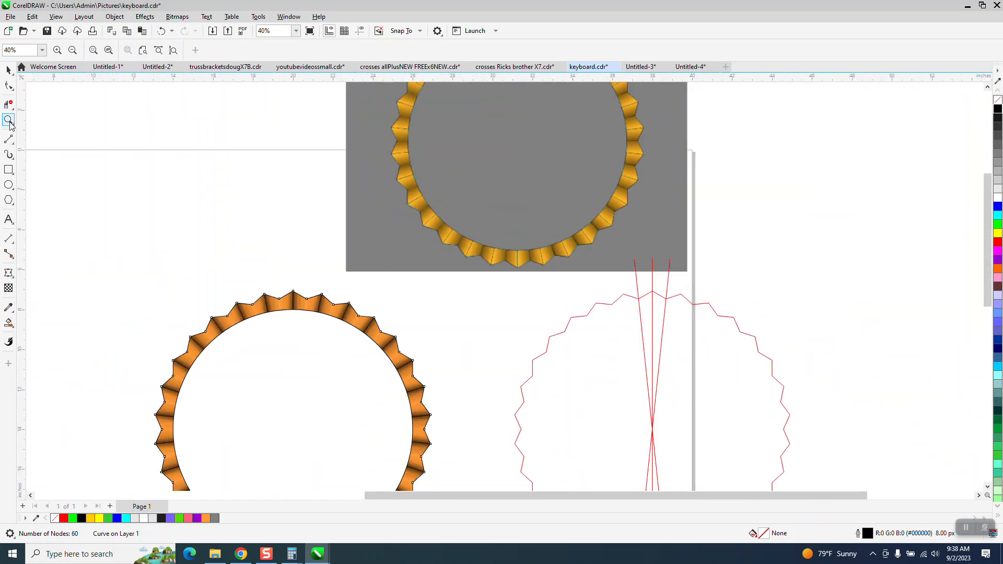
{"action": "left_click_drag", "start_coordinate": [242, 284], "coordinate": [332, 330]}
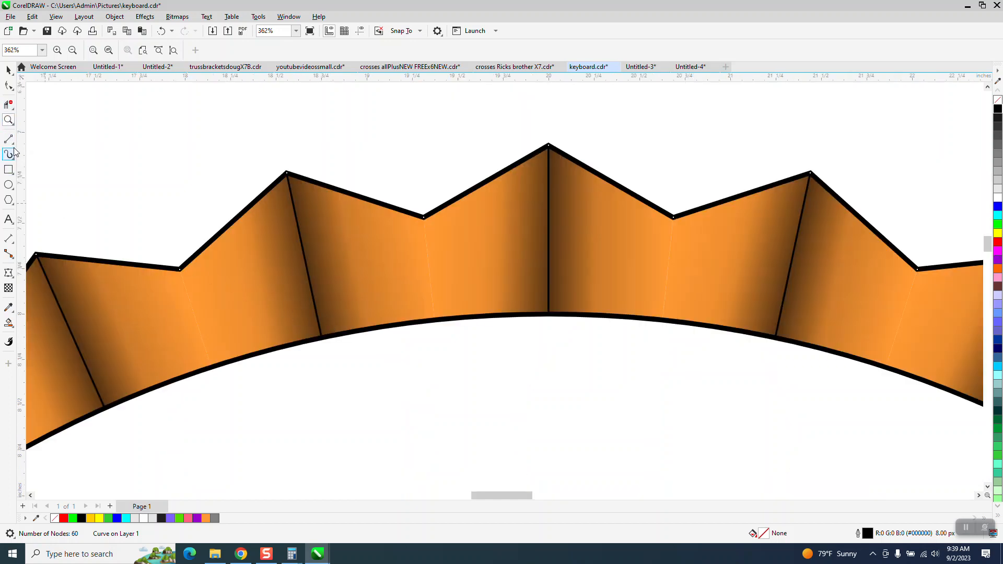
{"action": "scroll", "coordinate": [183, 159], "scroll_direction": "down", "scroll_amount": 3}
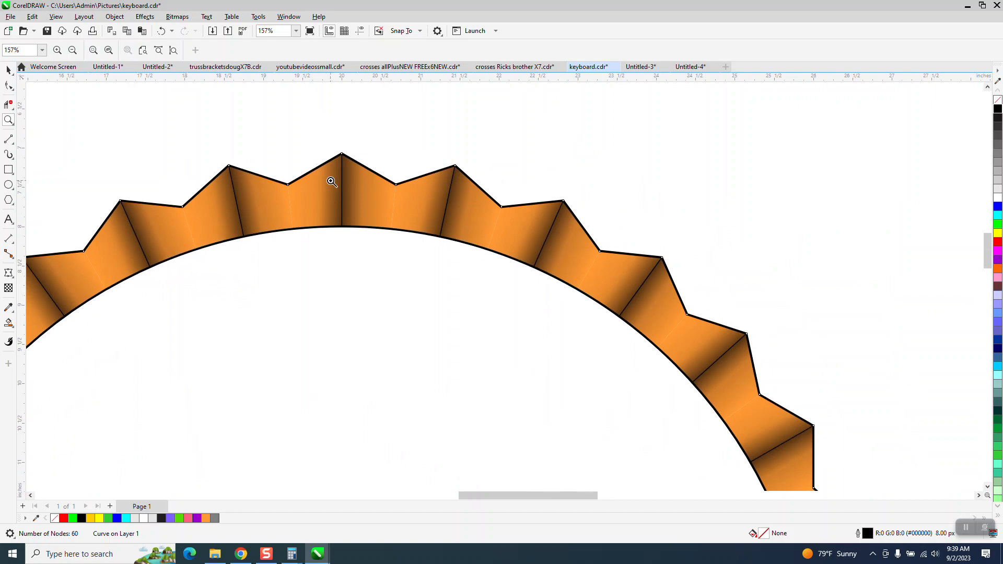
{"action": "scroll", "coordinate": [327, 199], "scroll_direction": "down", "scroll_amount": 4}
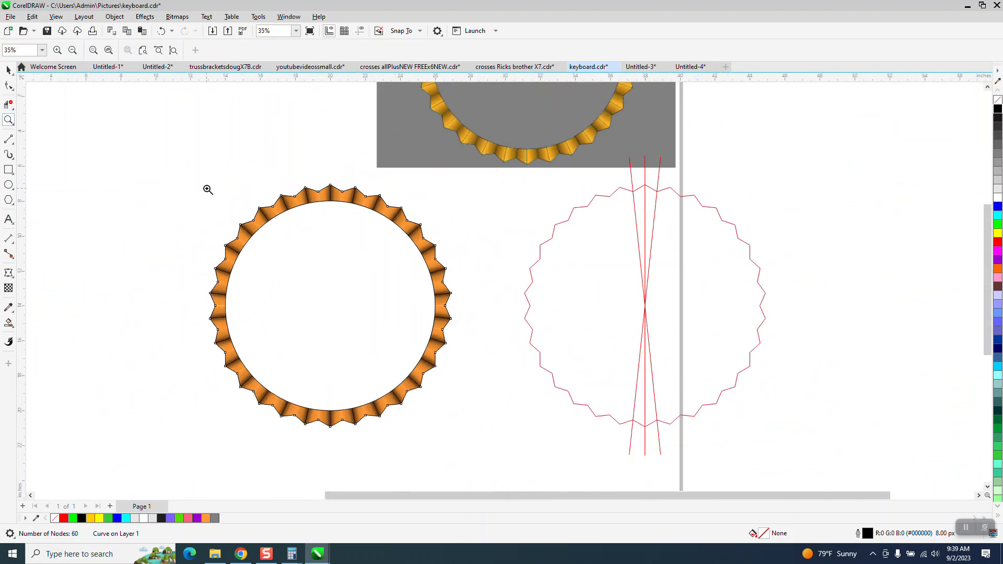
{"action": "left_click", "coordinate": [6, 73]}
{"action": "left_click_drag", "start_coordinate": [159, 161], "coordinate": [527, 452]}
{"action": "key", "text": "ctrl+g"}
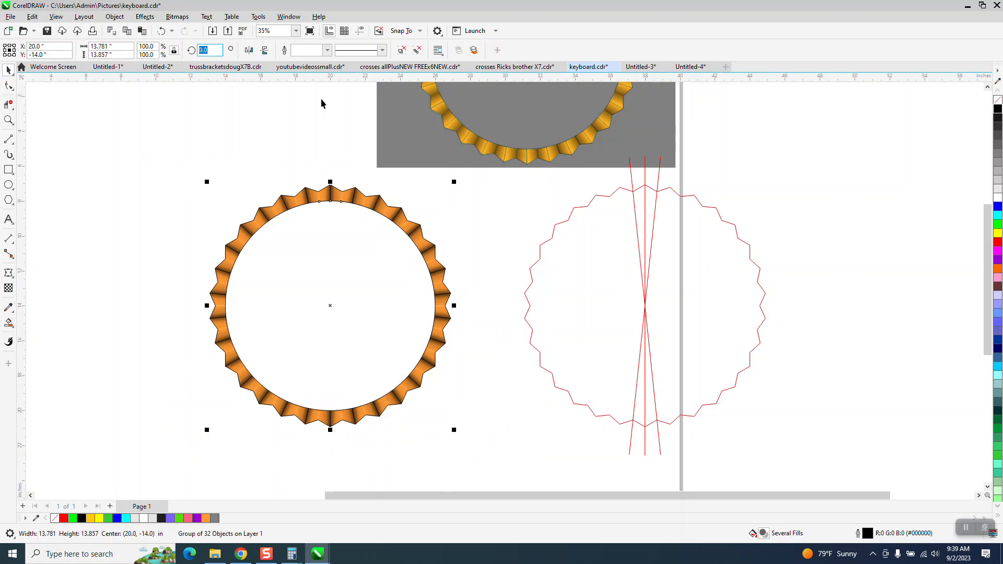
{"action": "type", "text": "6"}
{"action": "key", "text": "Return"}
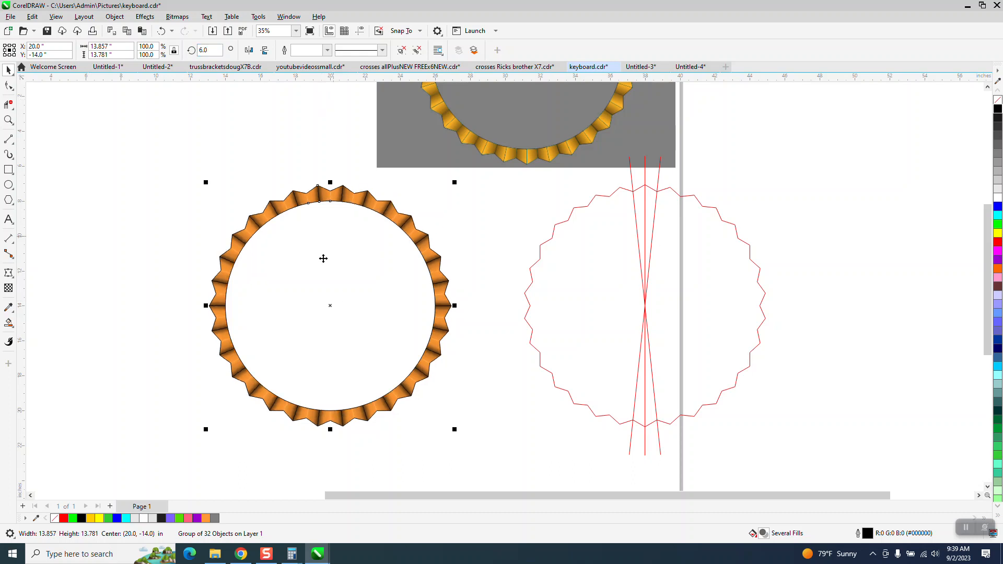
Step: Draw a vertical straight line about 23 in tall and centre it on the page so it crosses the orange ring
{"action": "left_click", "coordinate": [9, 120]}
{"action": "left_click_drag", "start_coordinate": [238, 180], "coordinate": [484, 247]}
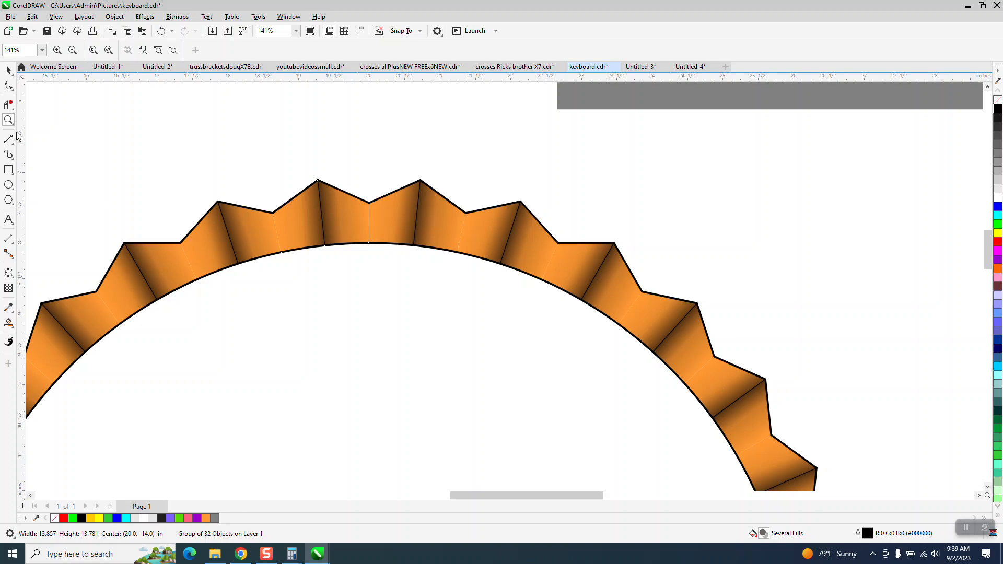
{"action": "left_click", "coordinate": [15, 149]}
{"action": "left_click", "coordinate": [41, 152]}
{"action": "scroll", "coordinate": [371, 204], "scroll_direction": "down", "scroll_amount": 6}
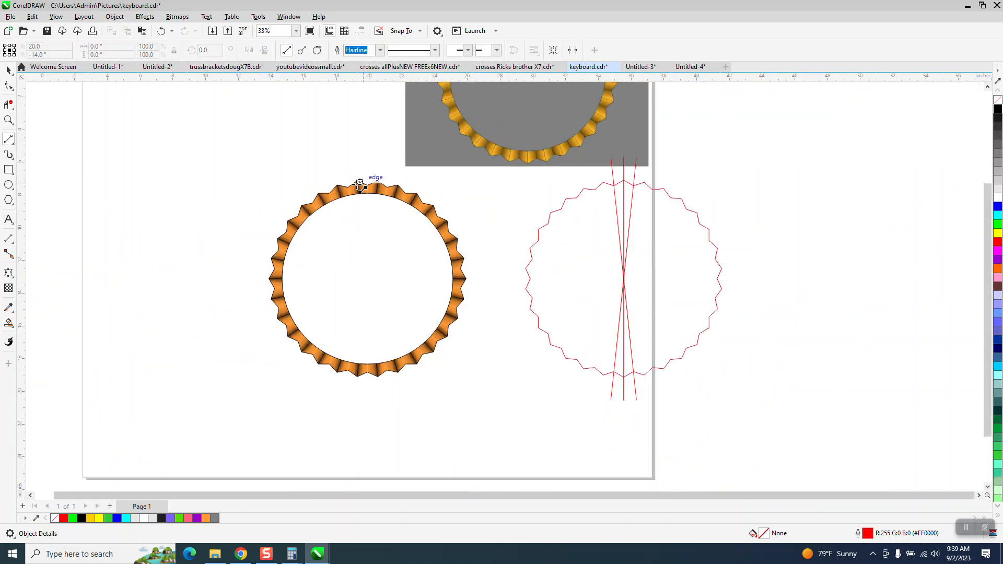
{"action": "mouse_move", "coordinate": [250, 172]}
{"action": "left_mouse_down"}
{"action": "mouse_move", "coordinate": [268, 207]}
{"action": "mouse_move", "coordinate": [250, 345]}
{"action": "left_mouse_up"}
{"action": "key", "text": "p"}
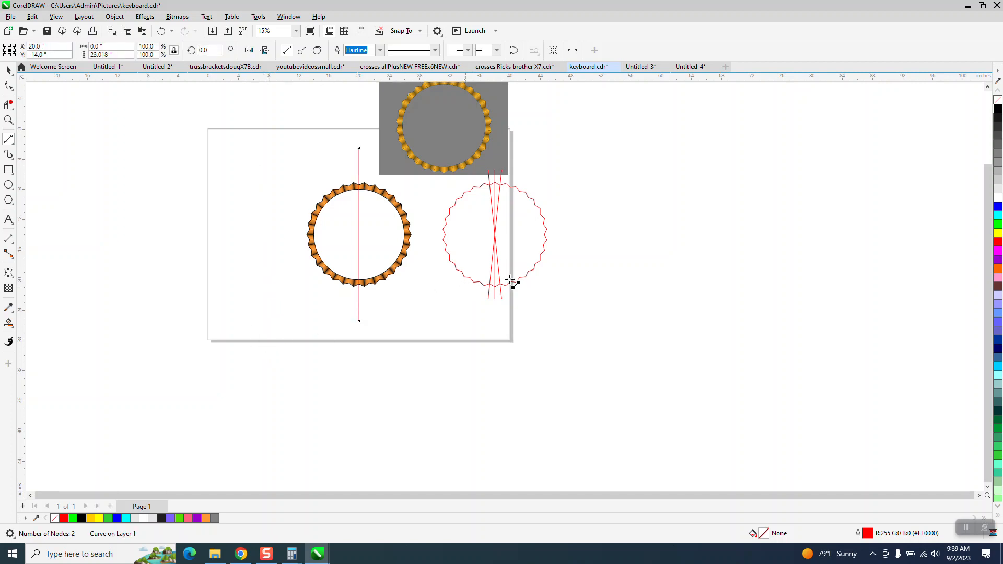
Step: Delete the vertical line's segments above, inside and below the ring, keeping only the parts that cross the ring band
{"action": "left_click", "coordinate": [9, 104]}
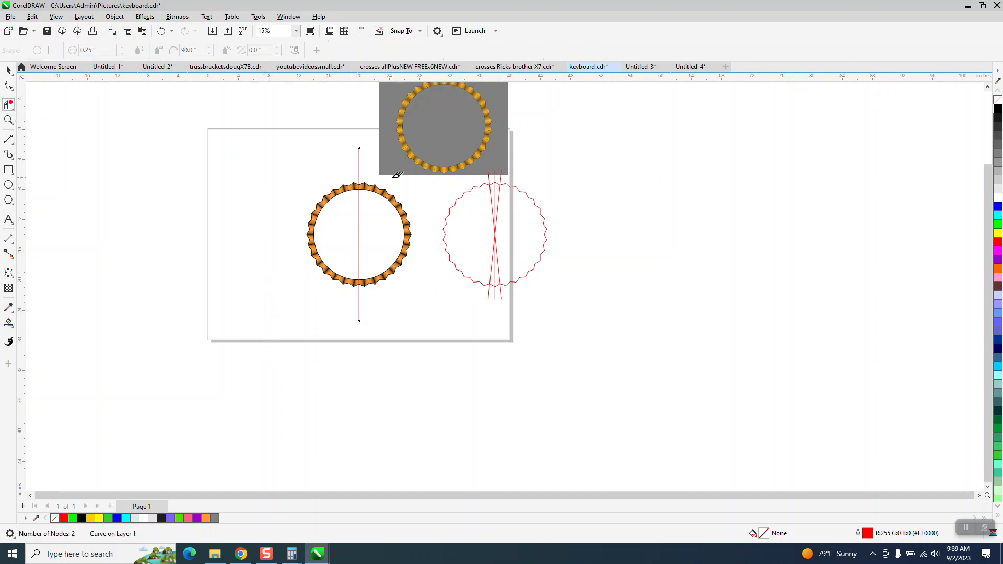
{"action": "left_click", "coordinate": [359, 167]}
{"action": "left_click", "coordinate": [359, 209]}
{"action": "left_click", "coordinate": [359, 309]}
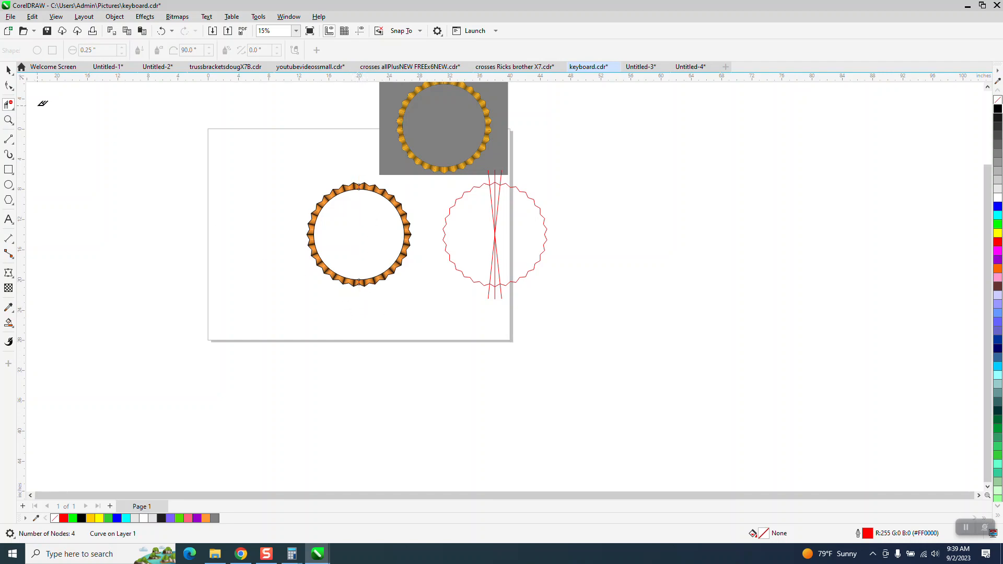
Step: Give the remaining seam line pieces a black outline 8 px wide
{"action": "left_click", "coordinate": [9, 69]}
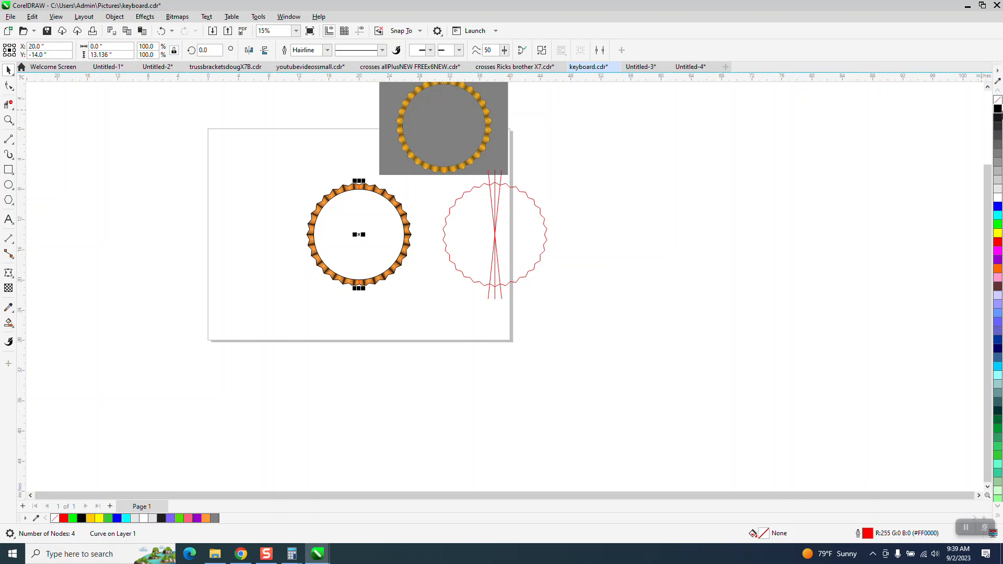
{"action": "right_click", "coordinate": [998, 111]}
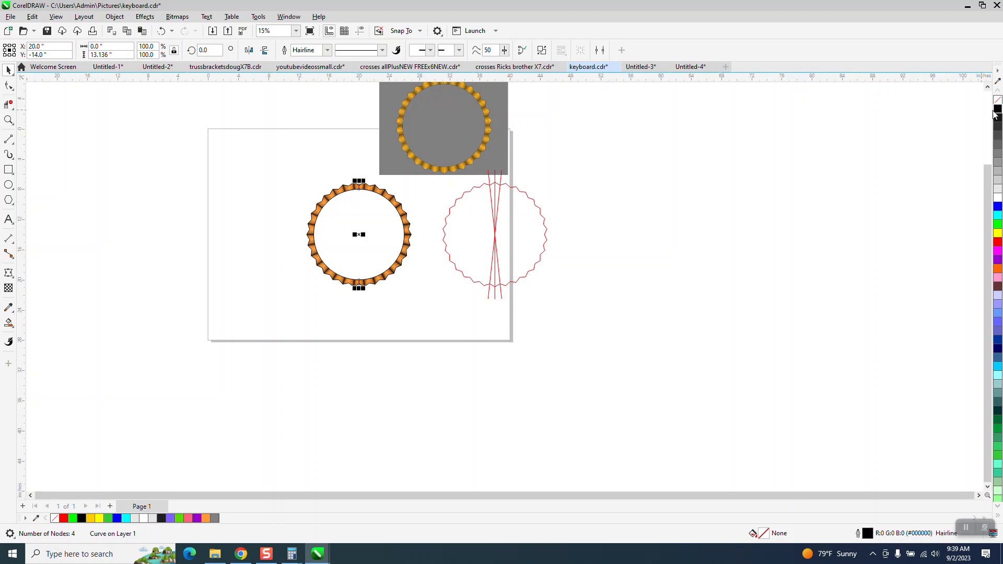
{"action": "left_click", "coordinate": [327, 50]}
{"action": "left_click", "coordinate": [307, 116]}
Step: Create a copy of the seam line pieces rotated 12 degrees about the ring's centre
{"action": "left_click", "coordinate": [9, 120]}
{"action": "left_click_drag", "start_coordinate": [333, 179], "coordinate": [383, 211]}
{"action": "left_click", "coordinate": [8, 71]}
{"action": "scroll", "coordinate": [455, 299], "scroll_direction": "down", "scroll_amount": 2}
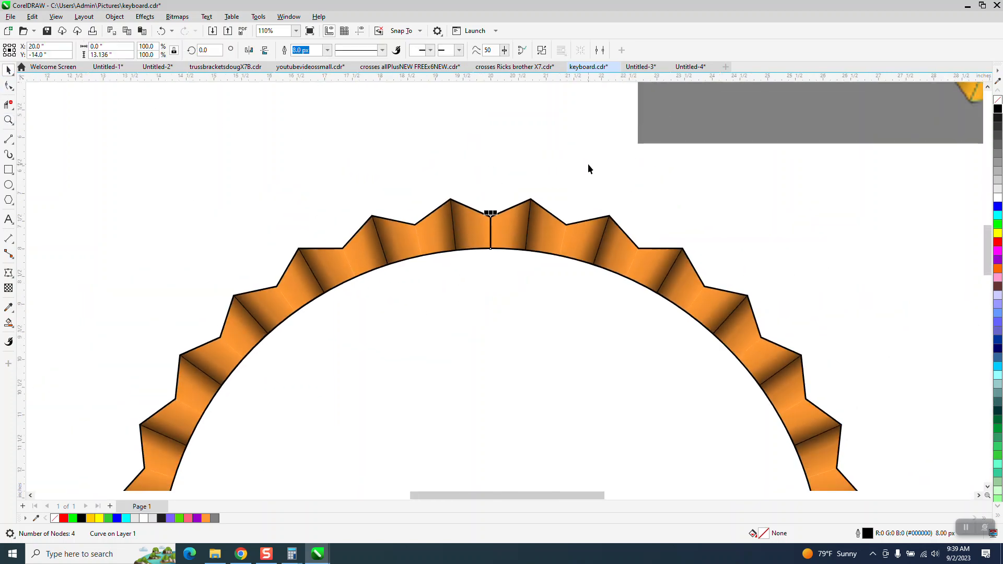
{"action": "scroll", "coordinate": [543, 141], "scroll_direction": "down", "scroll_amount": 2}
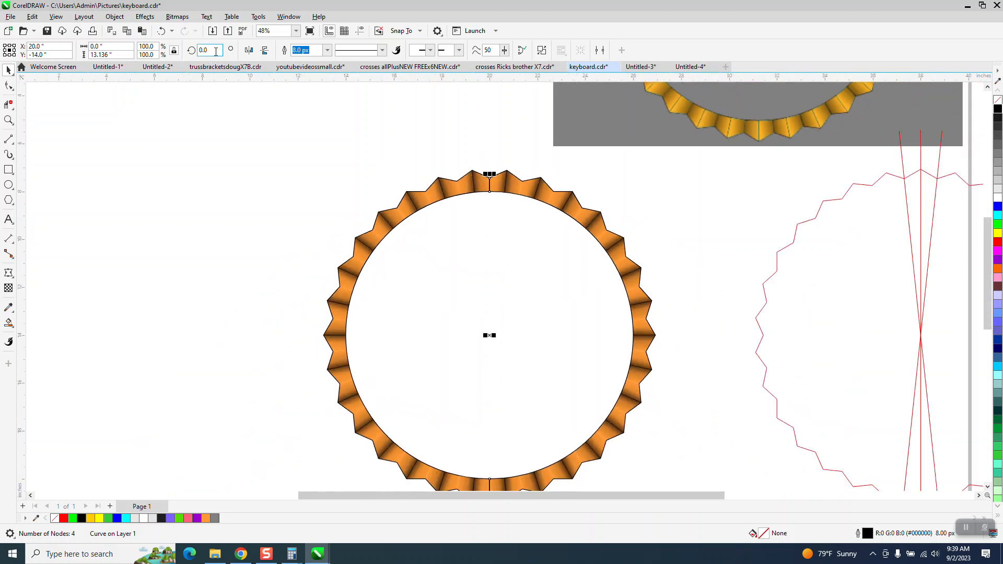
{"action": "type", "text": "12"}
{"action": "key", "text": "Return"}
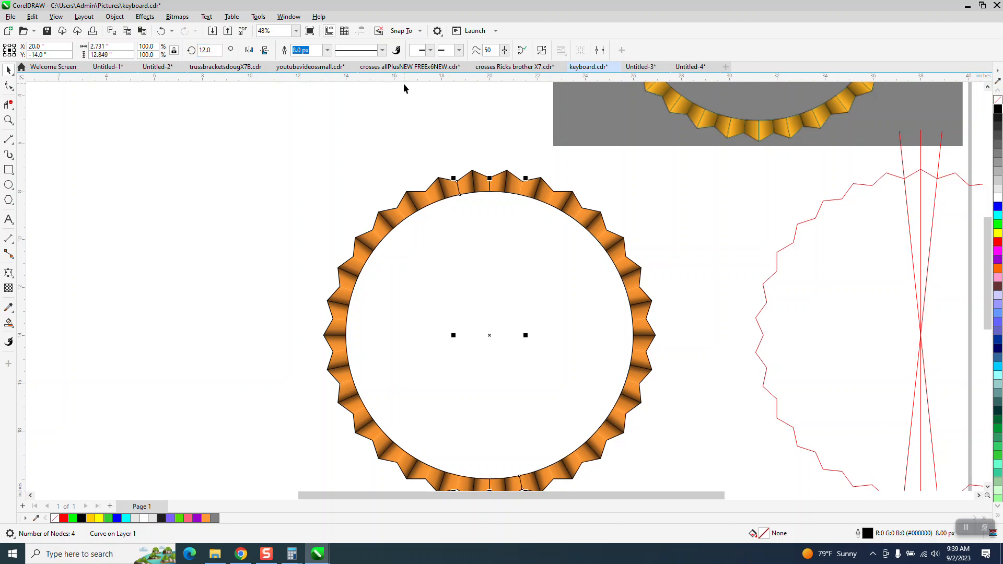
Step: Repeat the 12-degree rotated copy around the ring up to 168 degrees so every valley between teeth gets a seam line
{"action": "key", "text": "ctrl+r"}
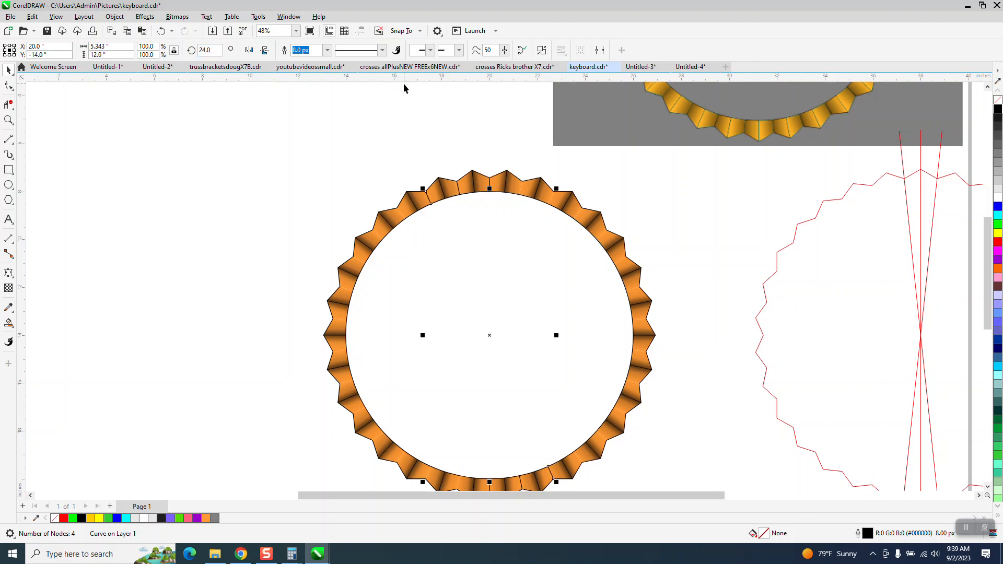
{"action": "key", "text": "ctrl+r"}
{"action": "key", "text": "ctrl+r"}
{"action": "key", "text": "ctrl+r"}
{"action": "key", "text": "ctrl+r"}
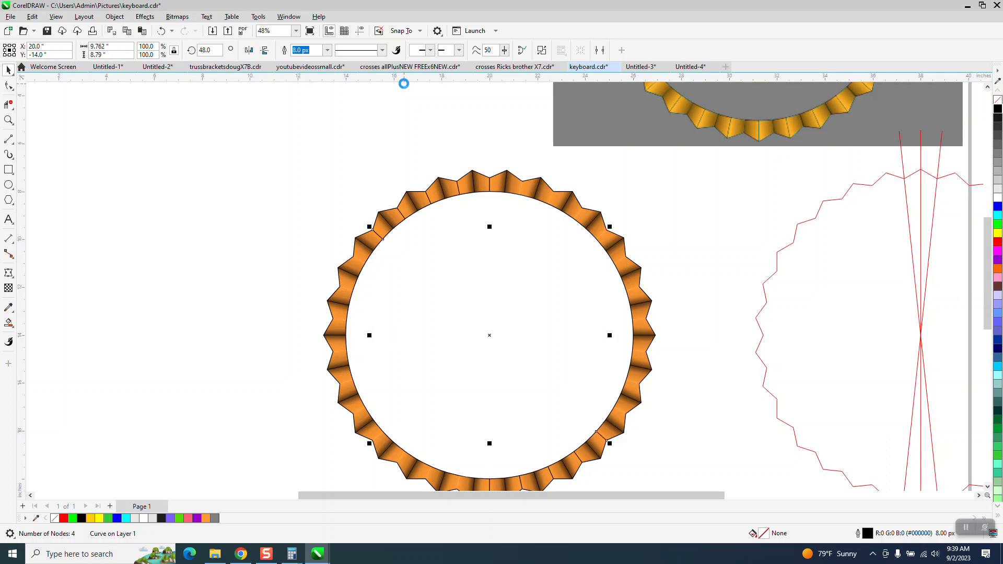
{"action": "key", "text": "ctrl+r"}
{"action": "key", "text": "ctrl+r"}
{"action": "key", "text": "ctrl+r"}
{"action": "key", "text": "ctrl+r"}
{"action": "key", "text": "ctrl+r"}
{"action": "key", "text": "ctrl+r"}
{"action": "key", "text": "ctrl+r"}
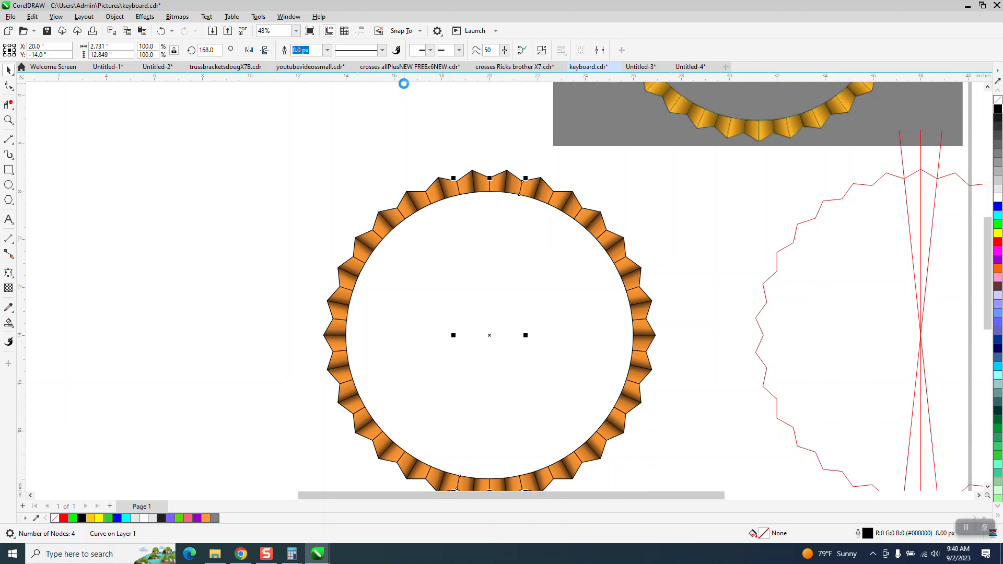
Step: Deselect the seam lines and inspect them up close along the ring's upper arc
{"action": "left_click", "coordinate": [274, 135]}
{"action": "left_click", "coordinate": [8, 120]}
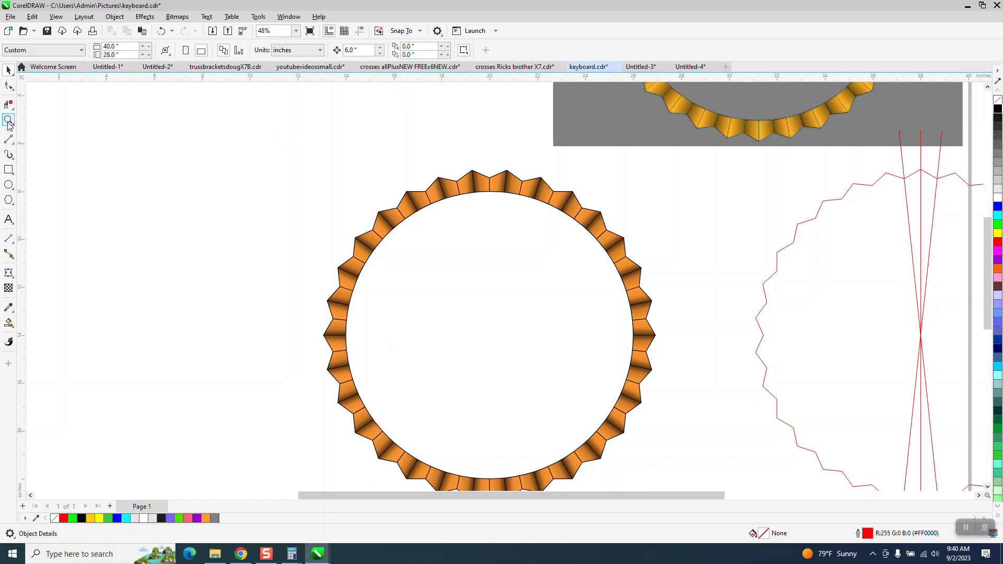
{"action": "left_click_drag", "start_coordinate": [396, 161], "coordinate": [525, 224]}
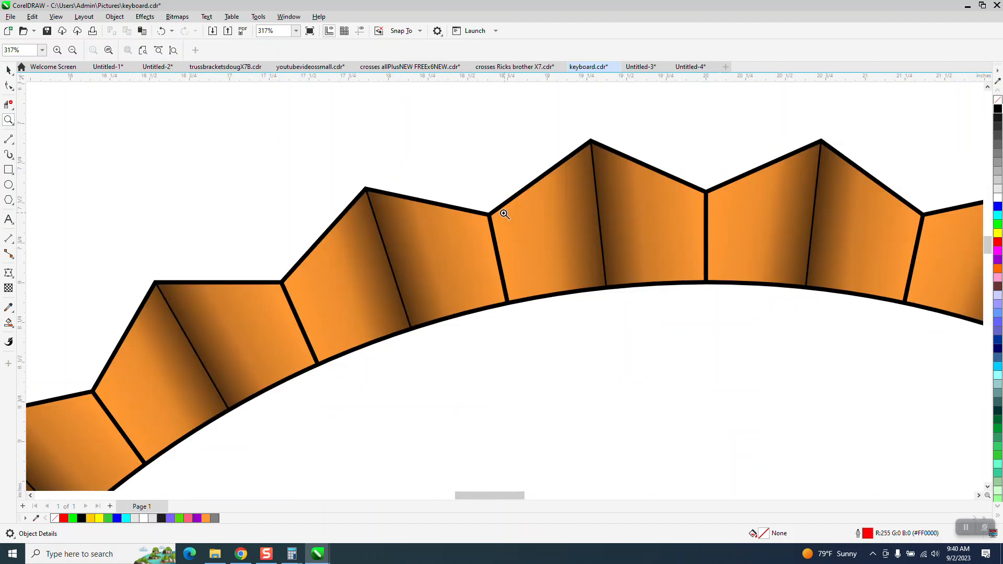
{"action": "scroll", "coordinate": [380, 235], "scroll_direction": "down", "scroll_amount": 5}
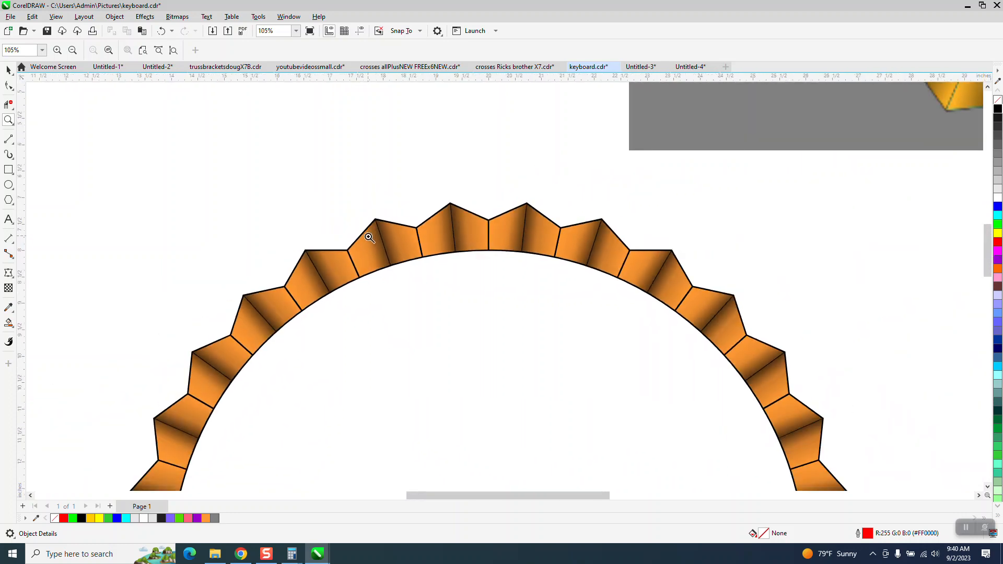
{"action": "scroll", "coordinate": [370, 235], "scroll_direction": "down", "scroll_amount": 1}
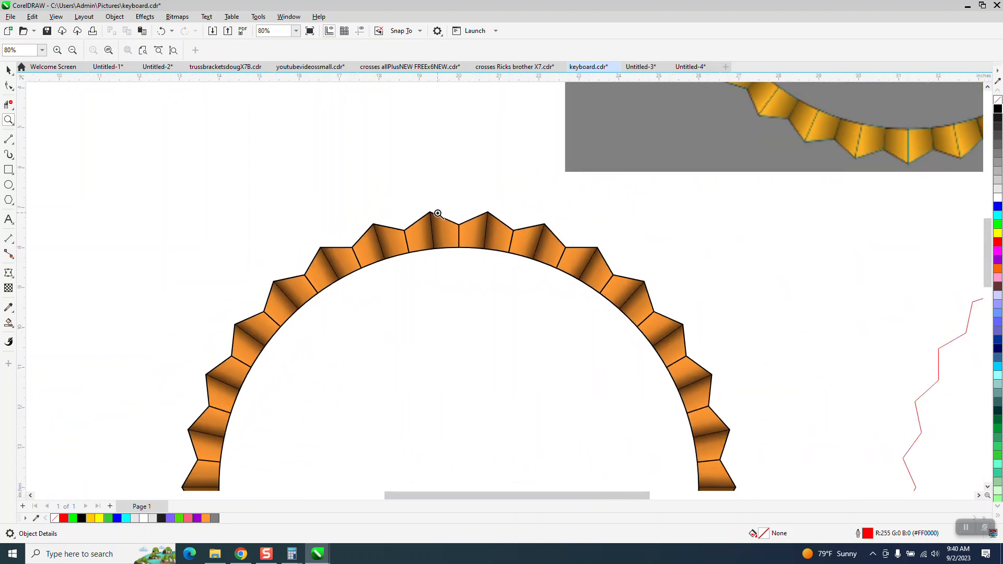